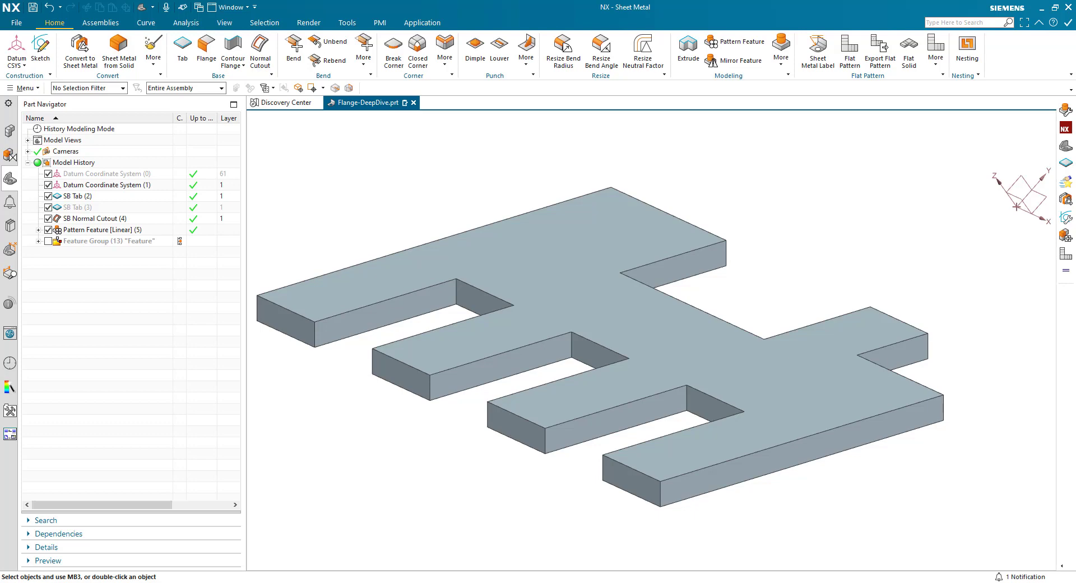
# Fit the whole H-shaped sheet-metal part in the view
pyautogui.click(78, 323)
pyautogui.hotkey('ctrl', 'f')
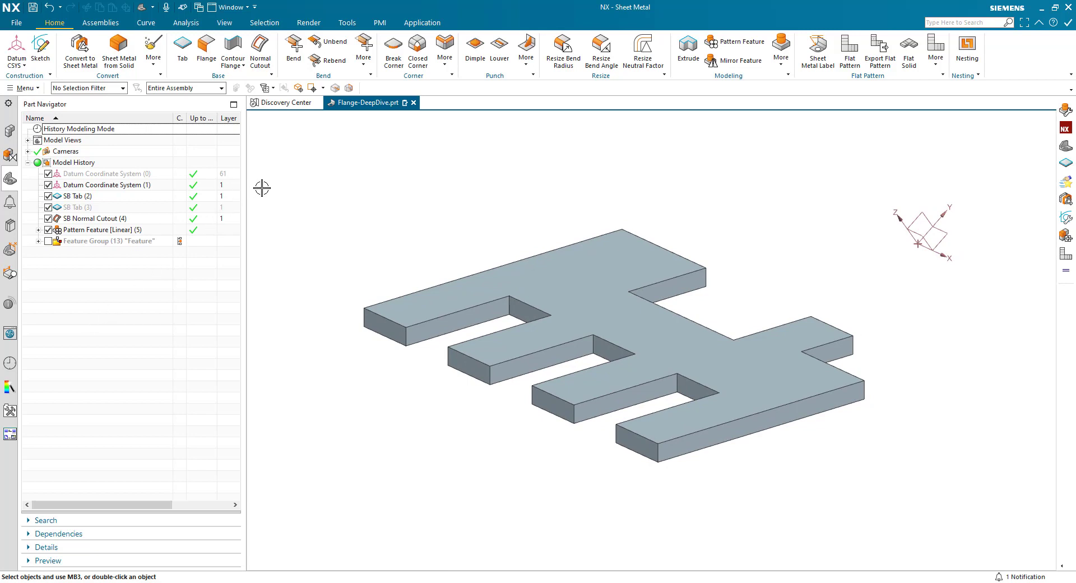
# Start a new flange with its options reset to defaults, then re-centre the part
pyautogui.click(206, 47)
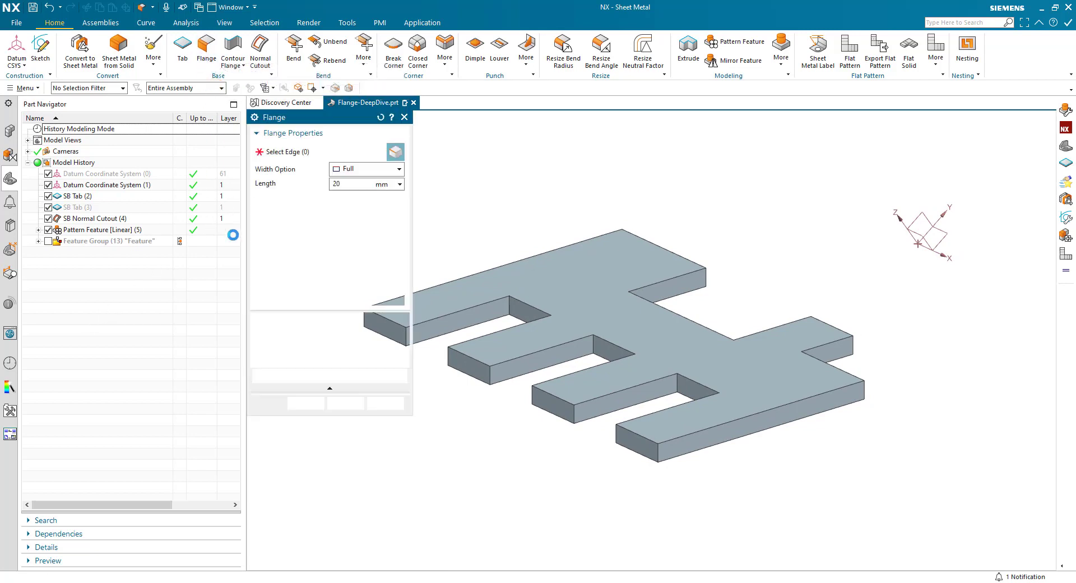
pyautogui.click(381, 117)
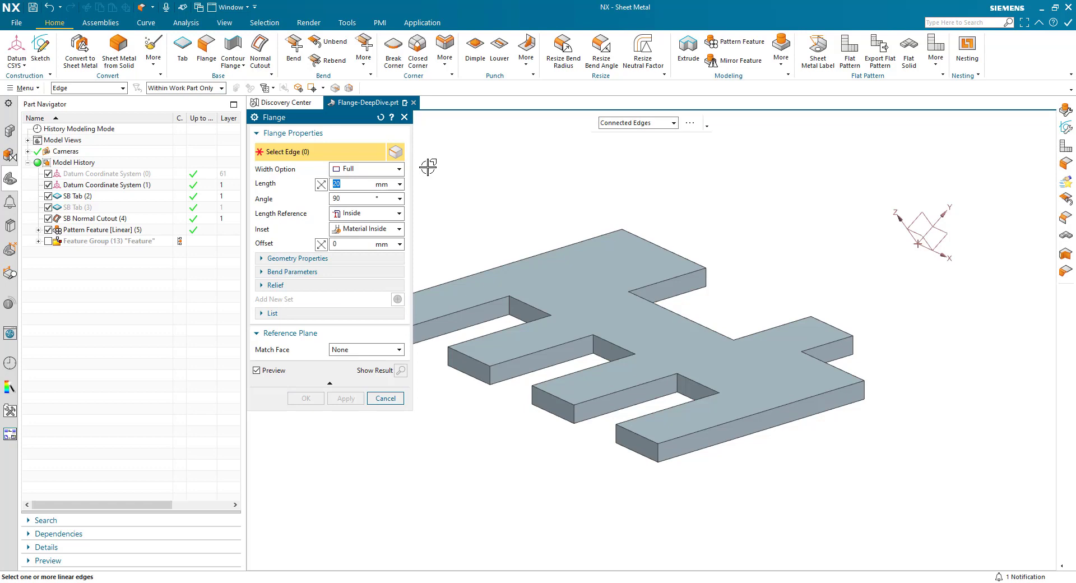
pyautogui.hotkey('ctrl', 'f')
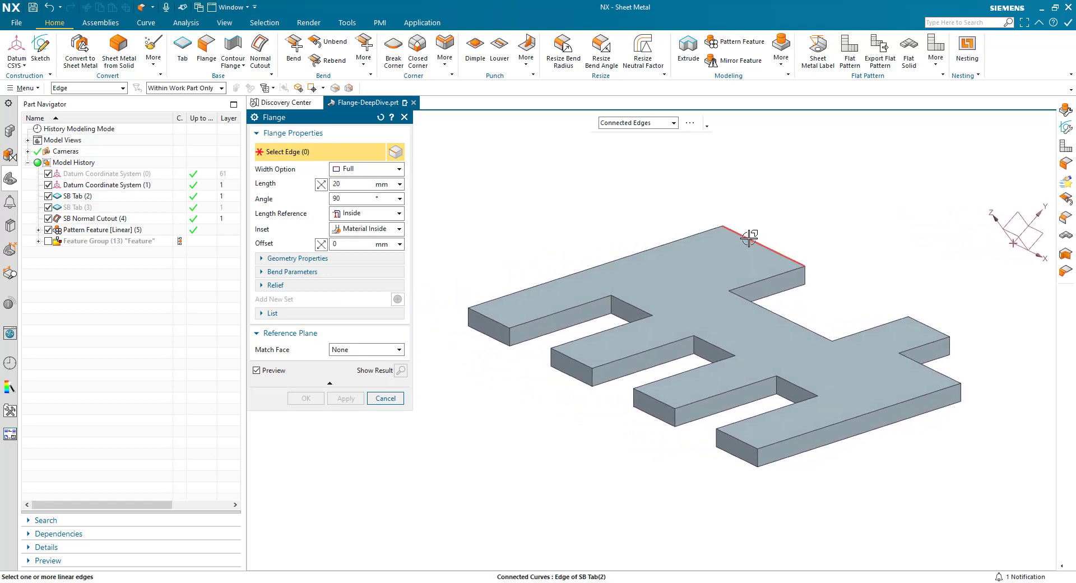
# Try two edges, keeping only the base edge for a 20 mm, 90° flange preview
pyautogui.click(749, 238)
pyautogui.moveTo(686, 237); pyautogui.dragTo(663, 234, button='middle')
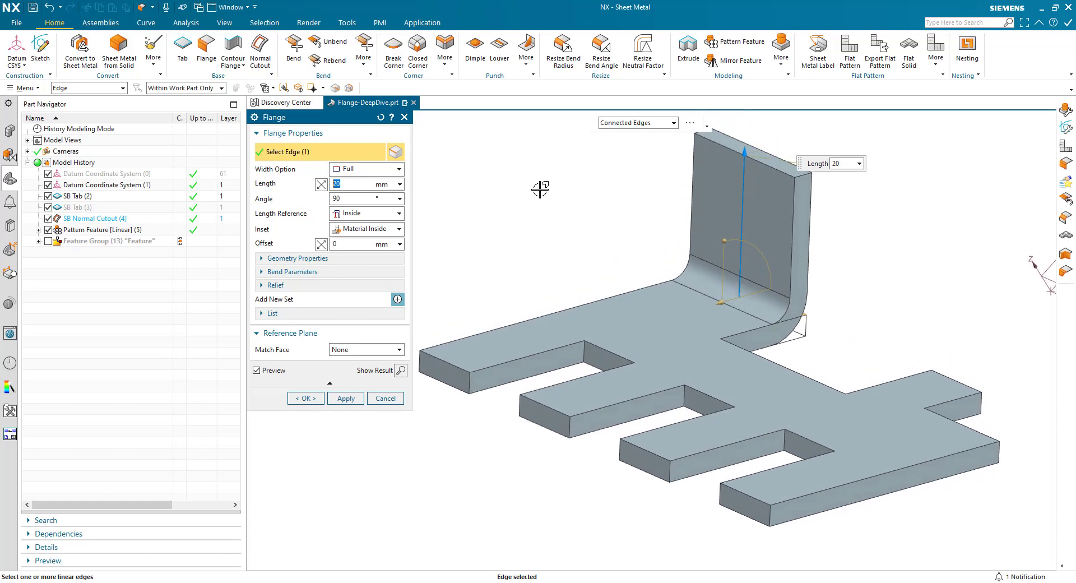
pyautogui.click(584, 300)
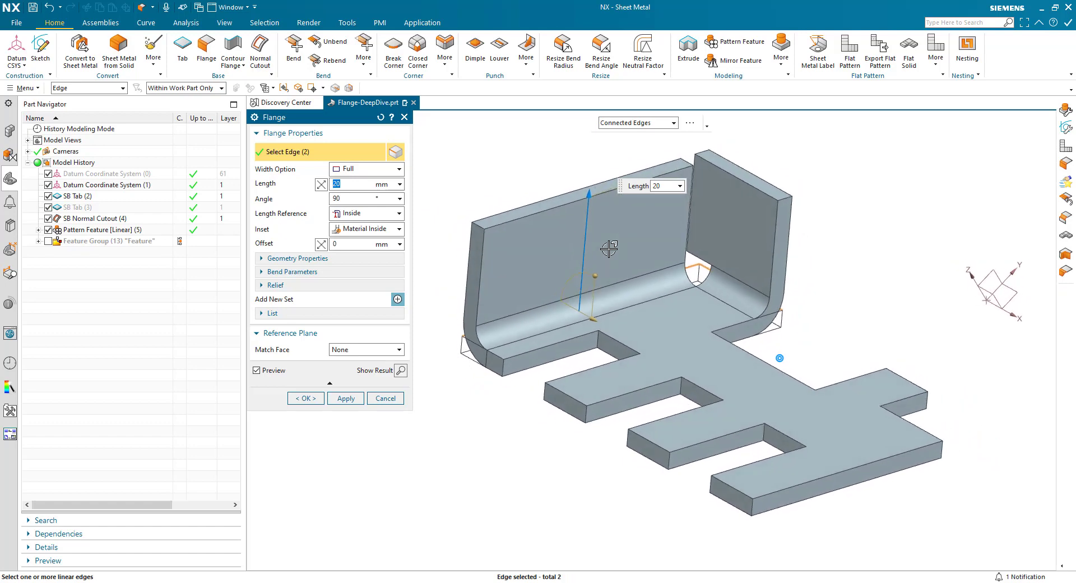
pyautogui.moveTo(608, 248)
pyautogui.mouseDown(button='middle')
pyautogui.moveTo(703, 283)
pyautogui.moveTo(639, 267)
pyautogui.moveTo(592, 368)
pyautogui.moveTo(583, 294)
pyautogui.mouseUp(button='middle')
pyautogui.keyDown('shift'); pyautogui.click(703, 283); pyautogui.keyUp('shift')
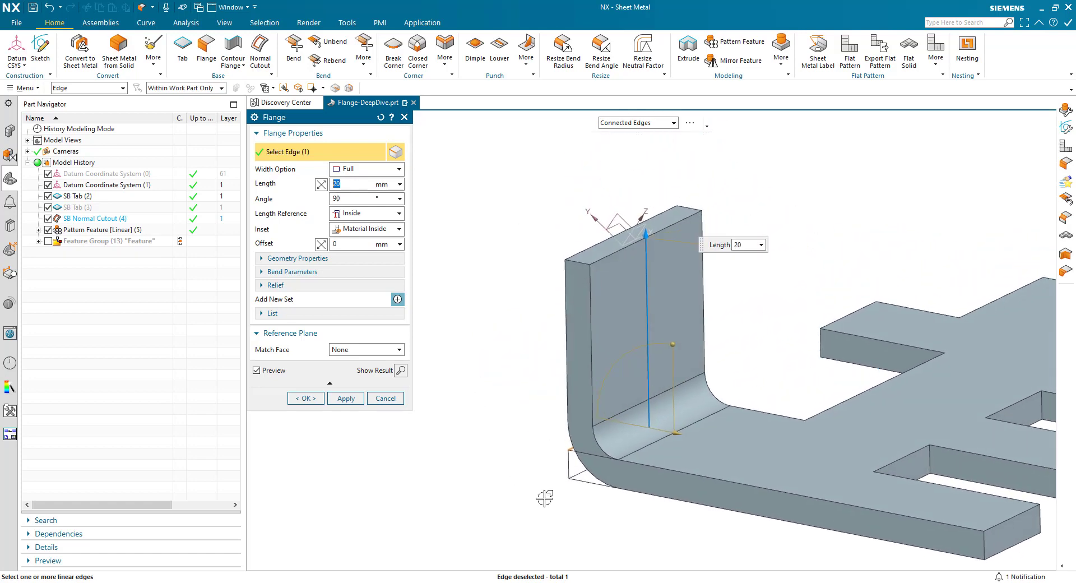
# Reselect the long edge and set the flange width to At Center
pyautogui.keyDown('shift'); pyautogui.click(579, 440); pyautogui.keyUp('shift')
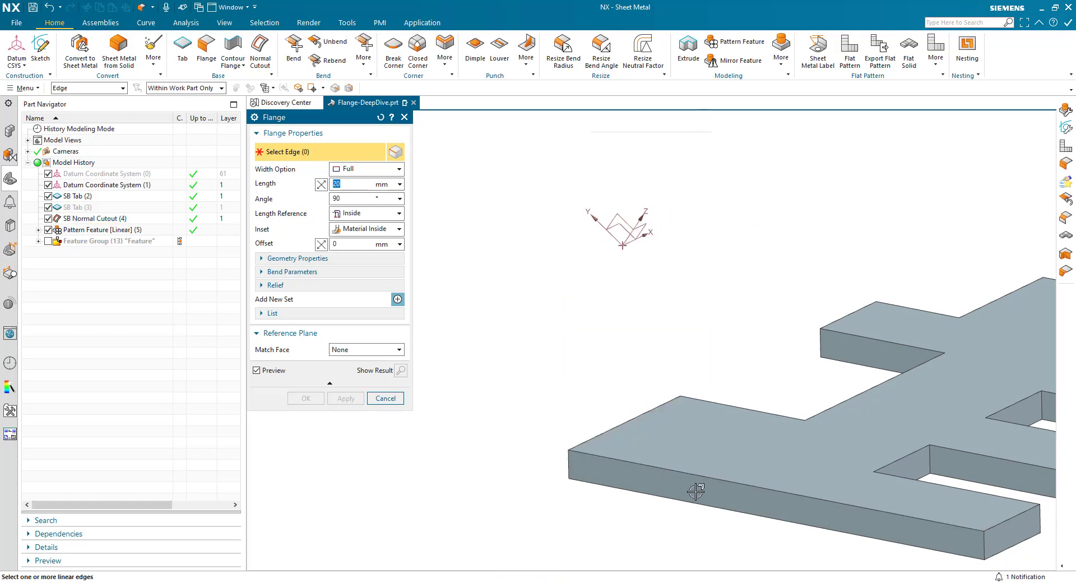
pyautogui.click(722, 480)
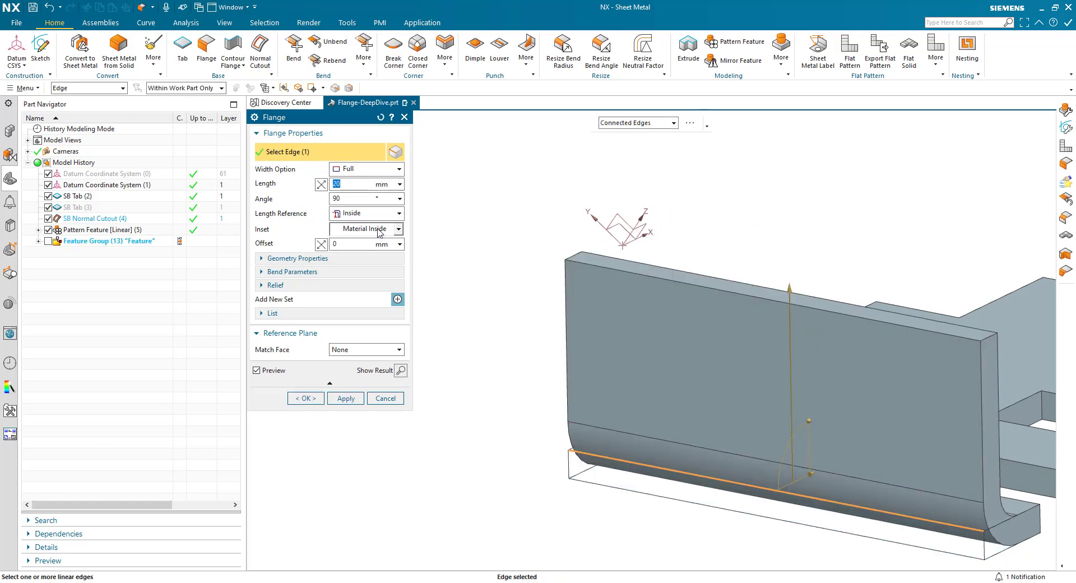
pyautogui.click(364, 168)
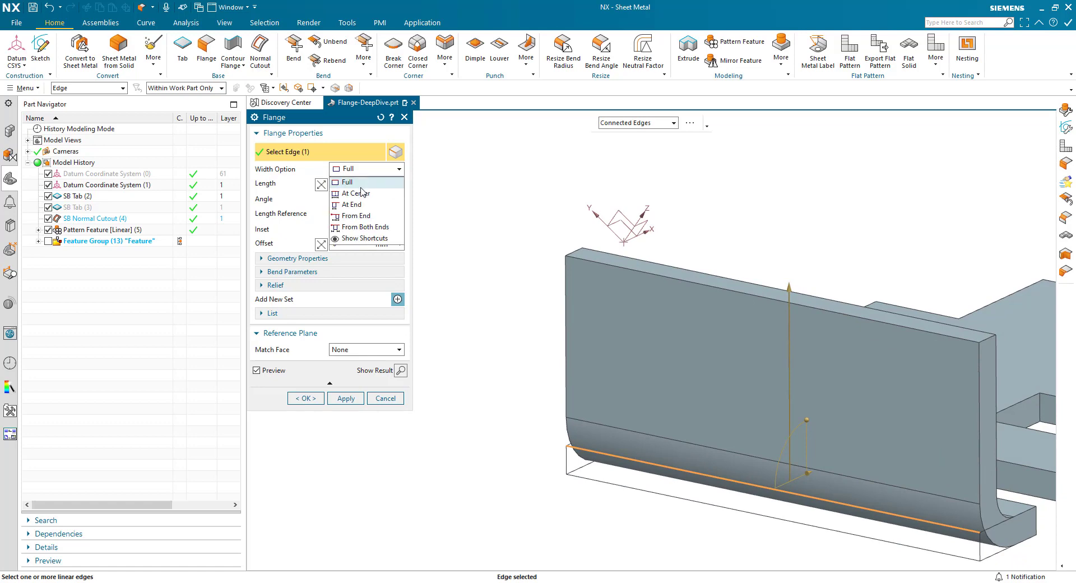
pyautogui.click(364, 188)
pyautogui.scroll(-3, 506, 425)
pyautogui.moveTo(506, 425); pyautogui.dragTo(602, 400, button='middle')
pyautogui.moveTo(578, 451); pyautogui.dragTo(368, 263, button='middle')
# Switch to At End width anchored at the edge endpoint, 19 mm wide
pyautogui.click(349, 171)
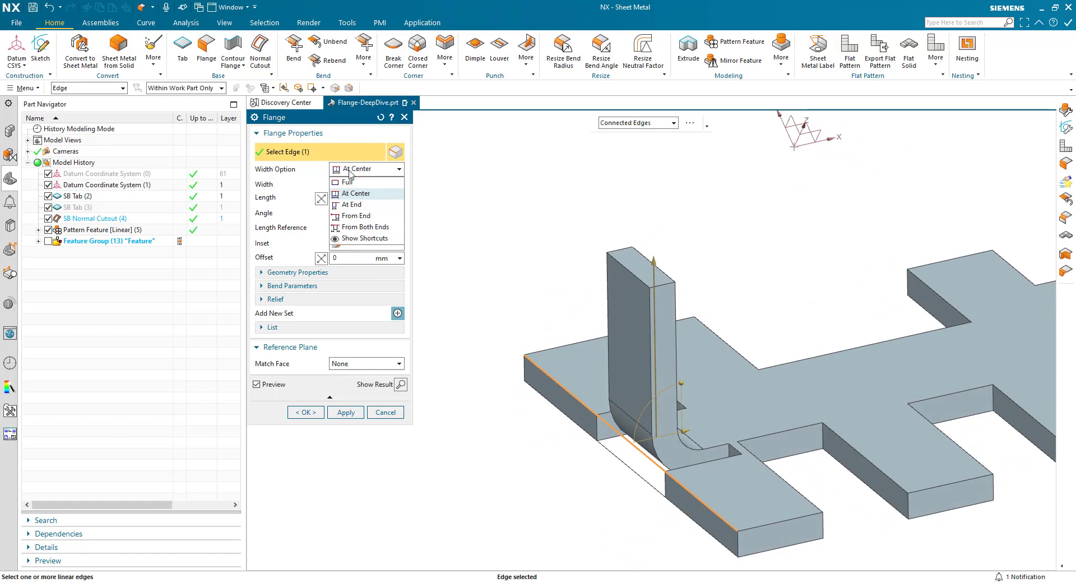
pyautogui.click(354, 205)
pyautogui.moveTo(456, 353); pyautogui.dragTo(307, 193, button='middle')
pyautogui.click(562, 367)
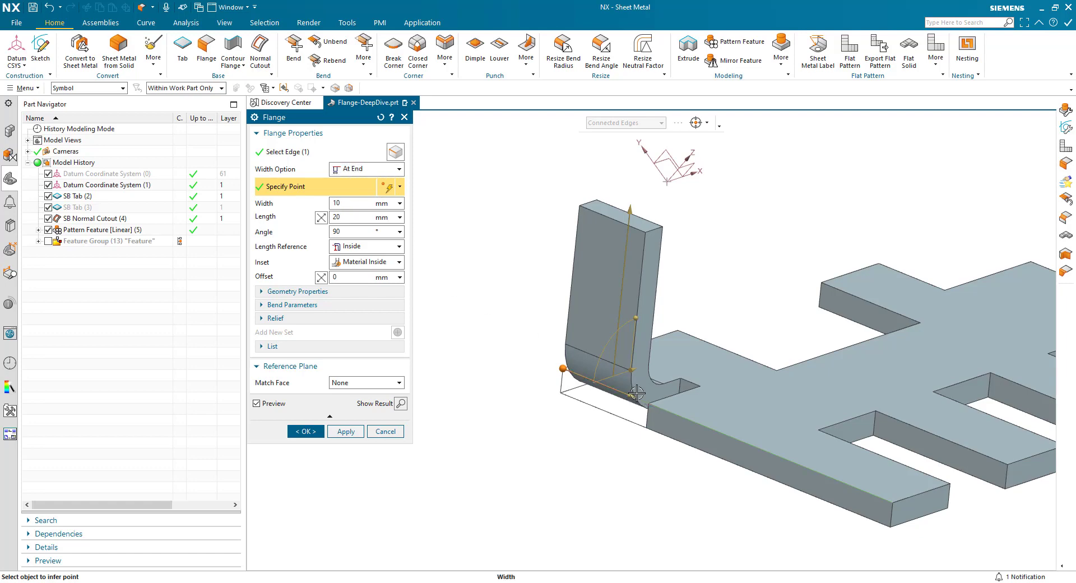
pyautogui.moveTo(639, 387)
pyautogui.mouseDown()
pyautogui.moveTo(690, 415)
pyautogui.moveTo(632, 396)
pyautogui.mouseUp()
# Switch to From End width with the flange offset 8 mm from the reference point
pyautogui.click(367, 169)
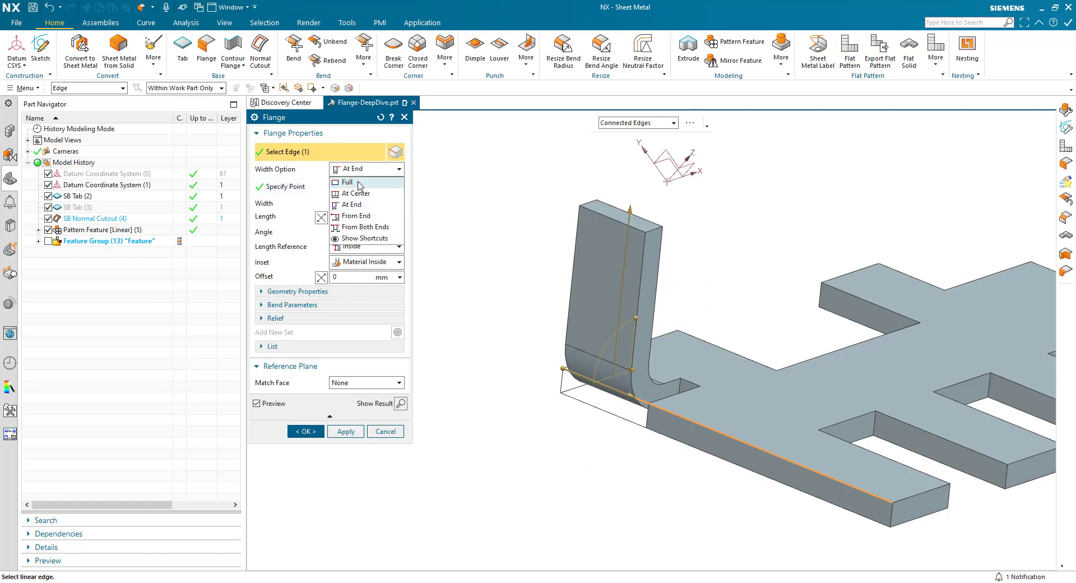
pyautogui.click(366, 218)
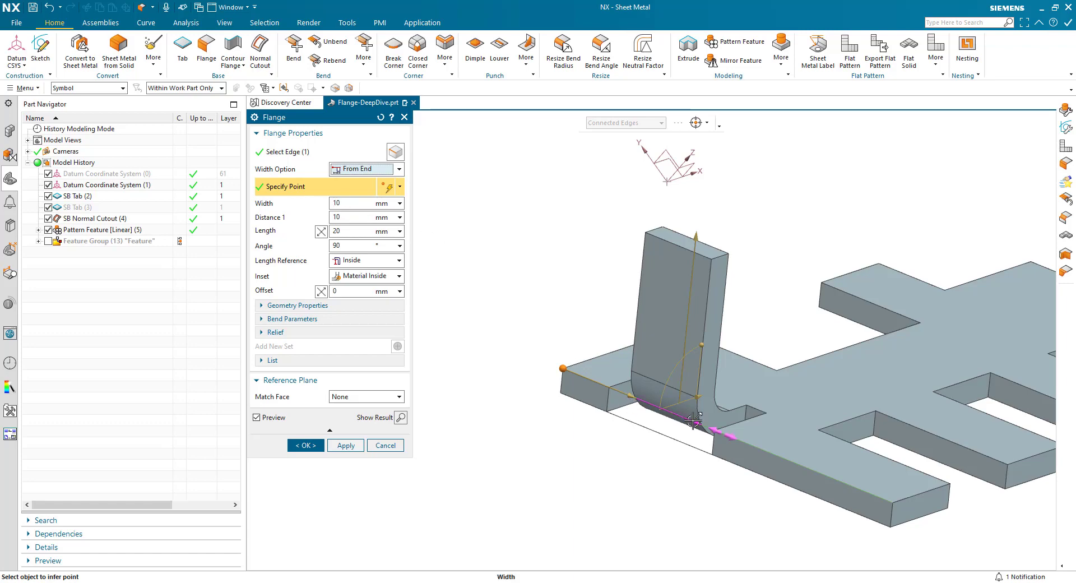
pyautogui.click(693, 421)
pyautogui.moveTo(653, 404); pyautogui.dragTo(630, 394)
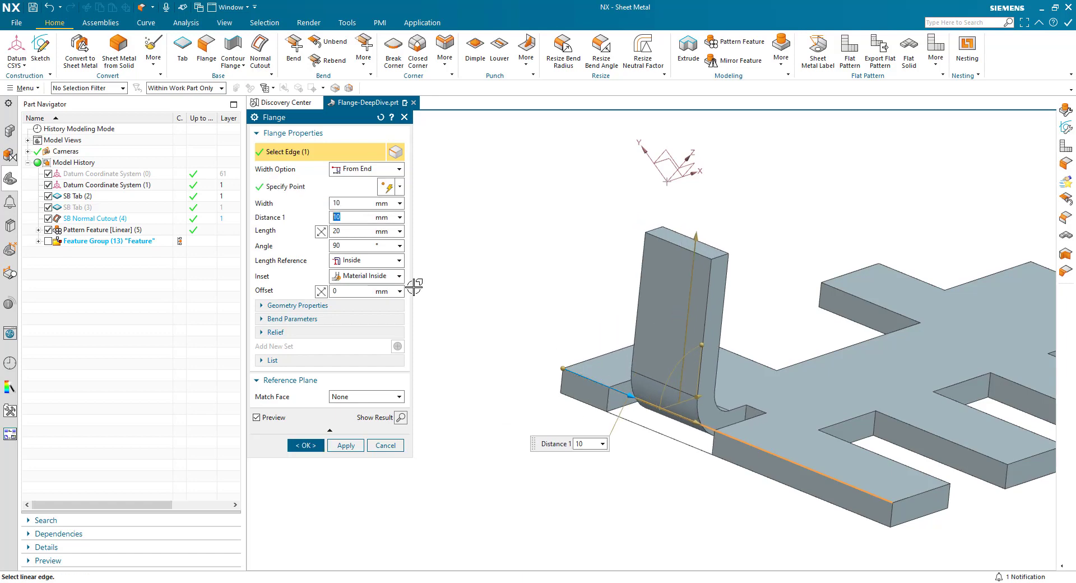
# Try From Both Ends with a 7.5 mm end distance, then return width to Full
pyautogui.click(345, 170)
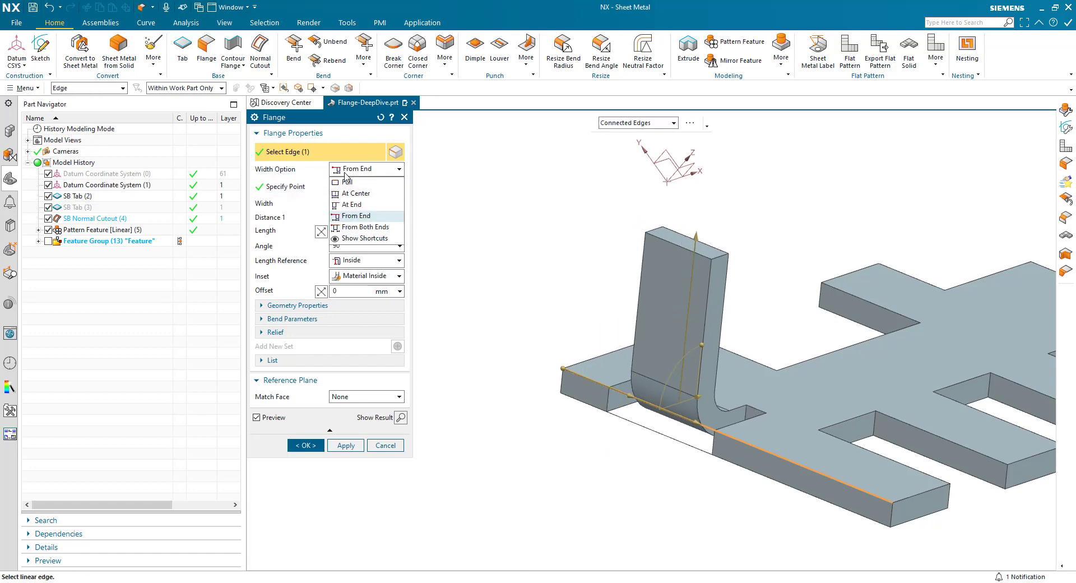
pyautogui.click(374, 234)
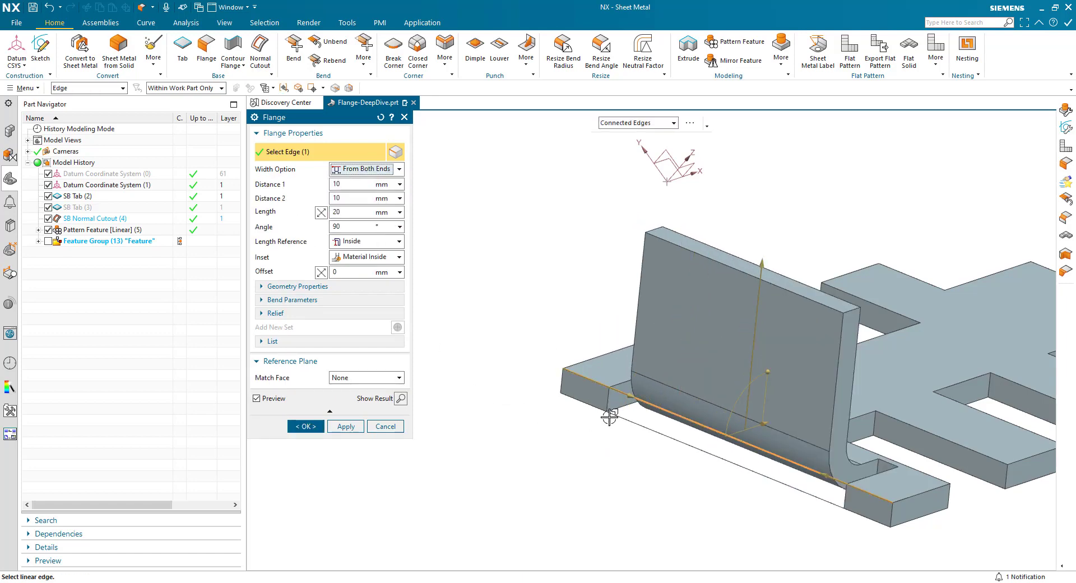
pyautogui.moveTo(618, 413); pyautogui.dragTo(617, 386)
pyautogui.moveTo(826, 476); pyautogui.dragTo(783, 453)
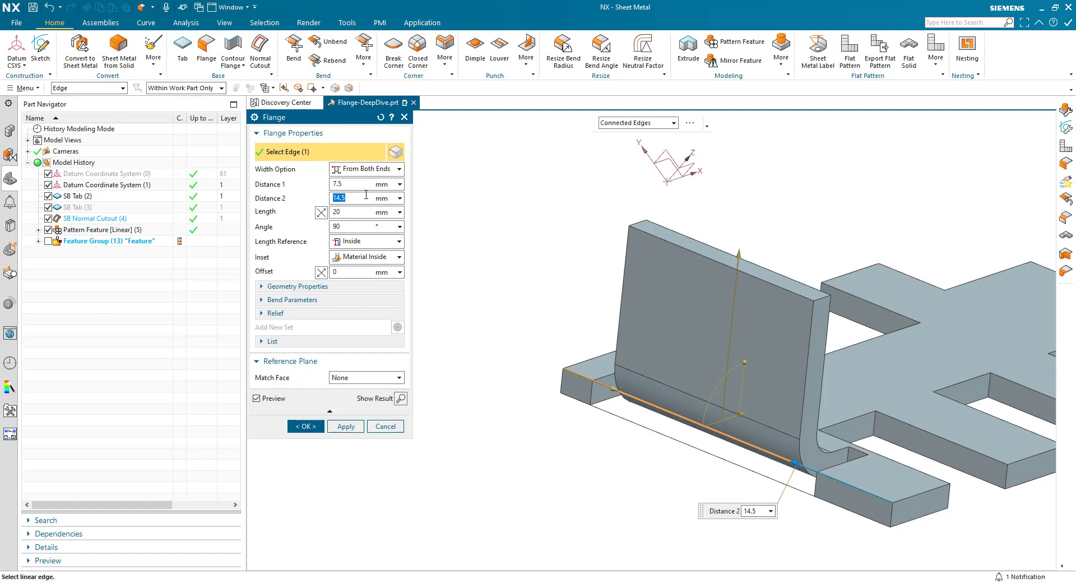
pyautogui.click(354, 171)
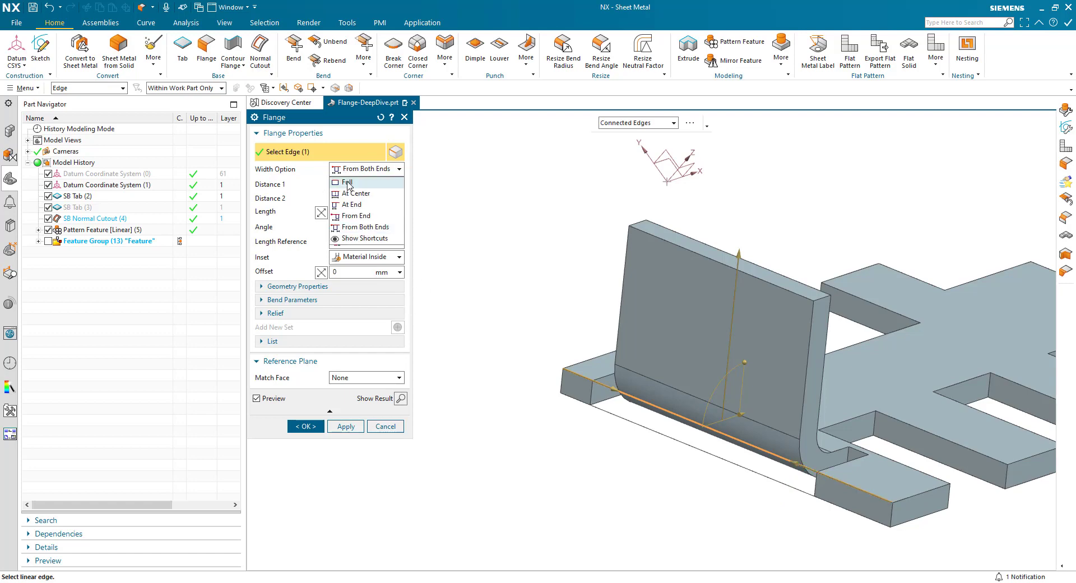
pyautogui.click(348, 185)
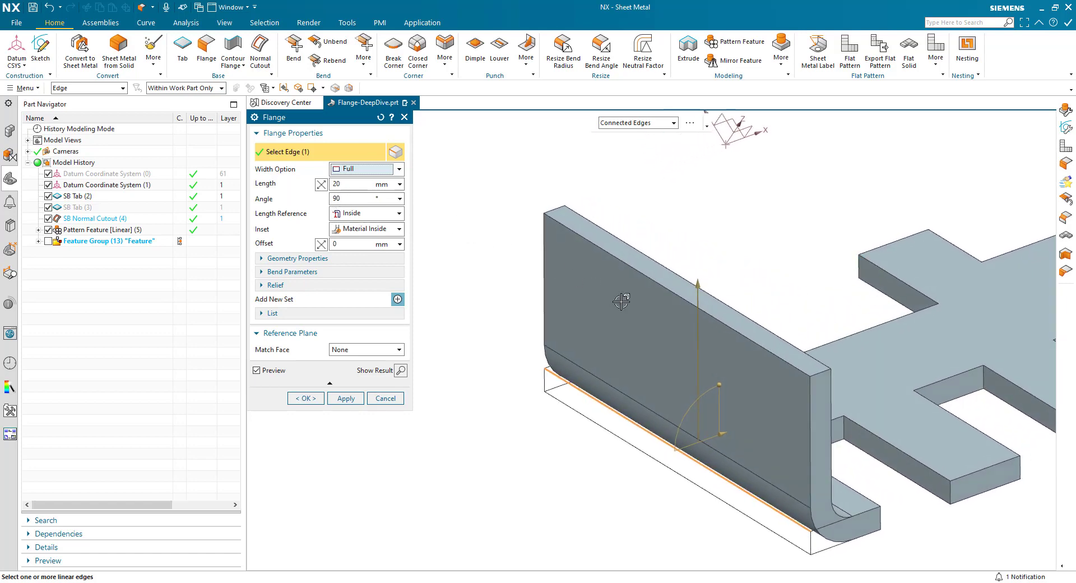
pyautogui.moveTo(697, 281); pyautogui.dragTo(698, 306)
pyautogui.click(348, 184)
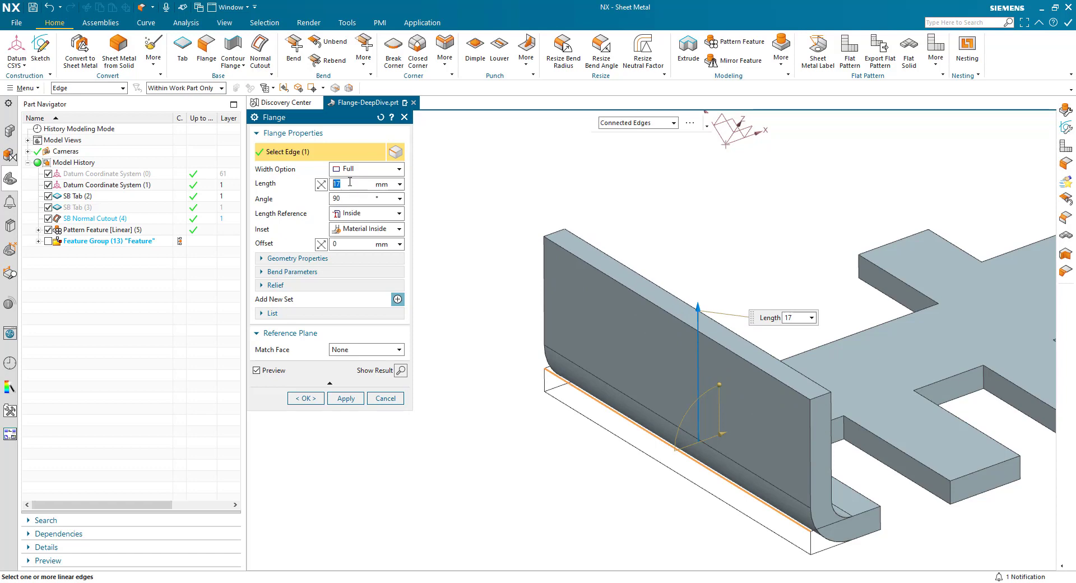
pyautogui.write('20')
pyautogui.press('Return')
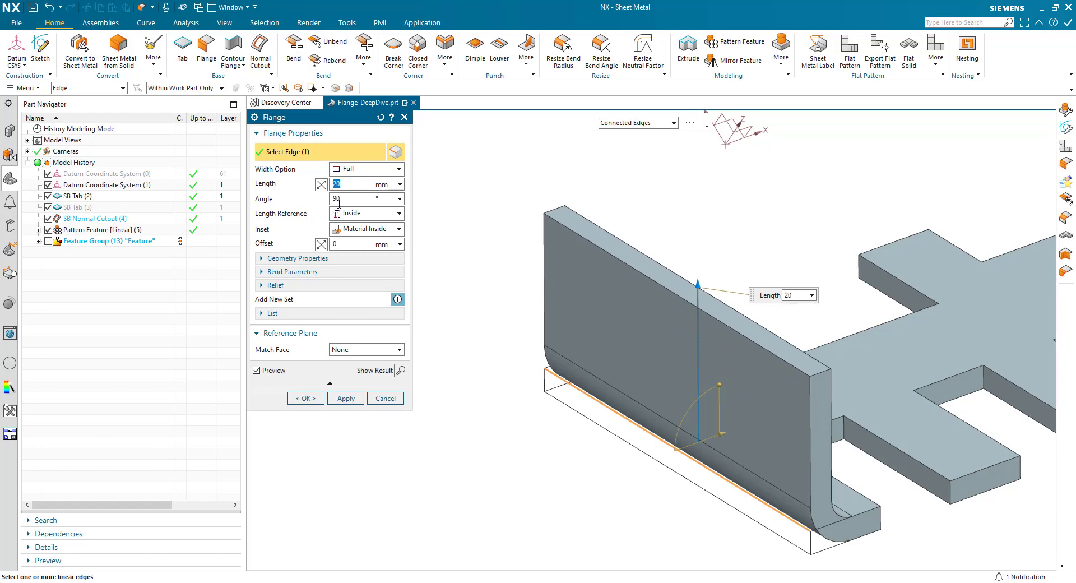
pyautogui.moveTo(719, 385)
pyautogui.mouseDown()
pyautogui.moveTo(690, 404)
pyautogui.moveTo(707, 389)
pyautogui.mouseUp()
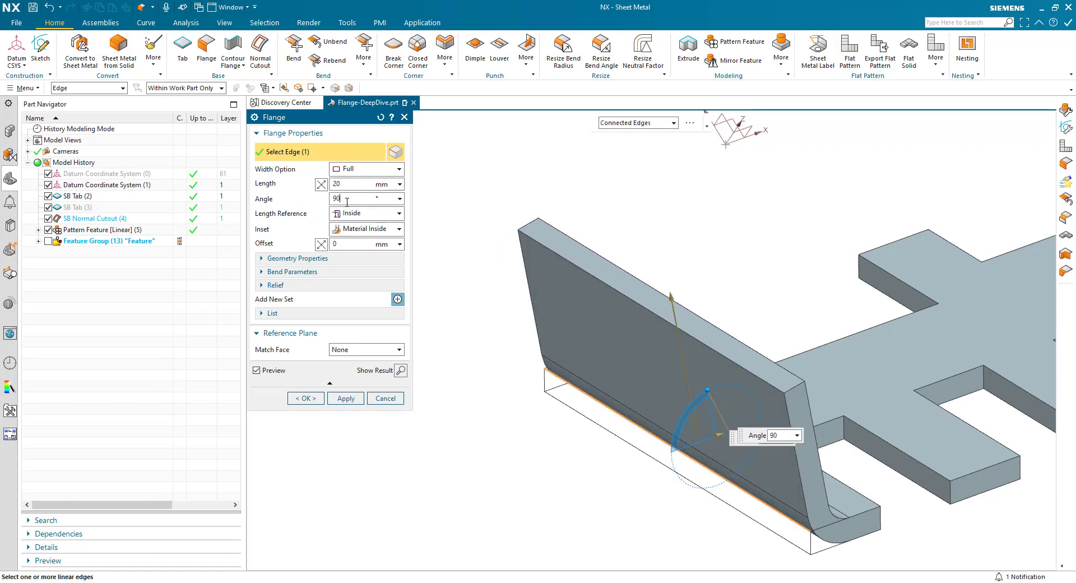
pyautogui.write('90')
pyautogui.press('Return')
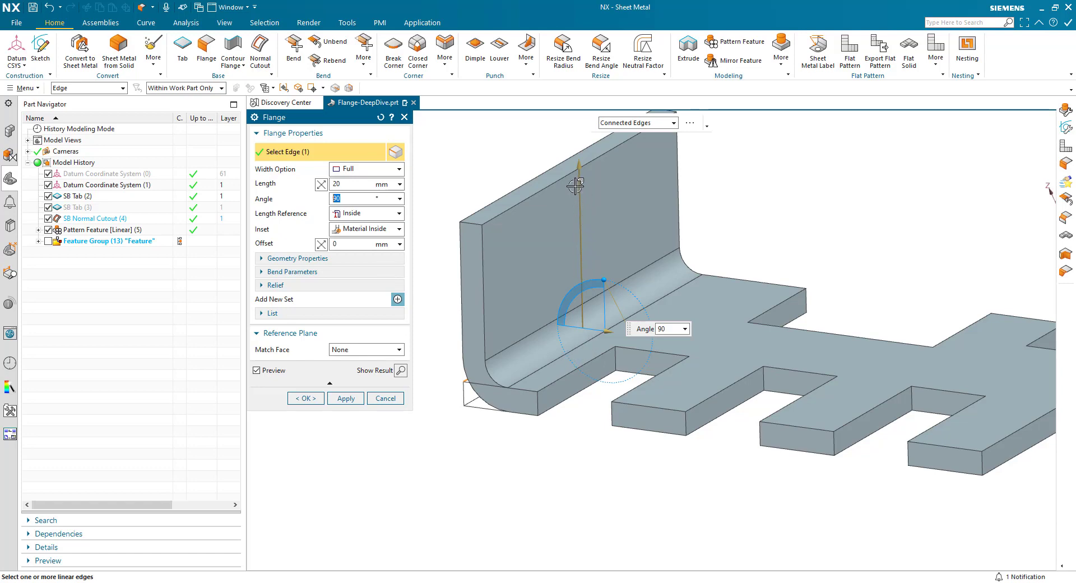
pyautogui.moveTo(572, 177)
pyautogui.mouseDown(button='middle')
pyautogui.moveTo(562, 269)
pyautogui.moveTo(568, 430)
pyautogui.moveTo(588, 234)
pyautogui.moveTo(570, 286)
pyautogui.moveTo(576, 353)
pyautogui.moveTo(610, 426)
pyautogui.mouseUp(button='middle')
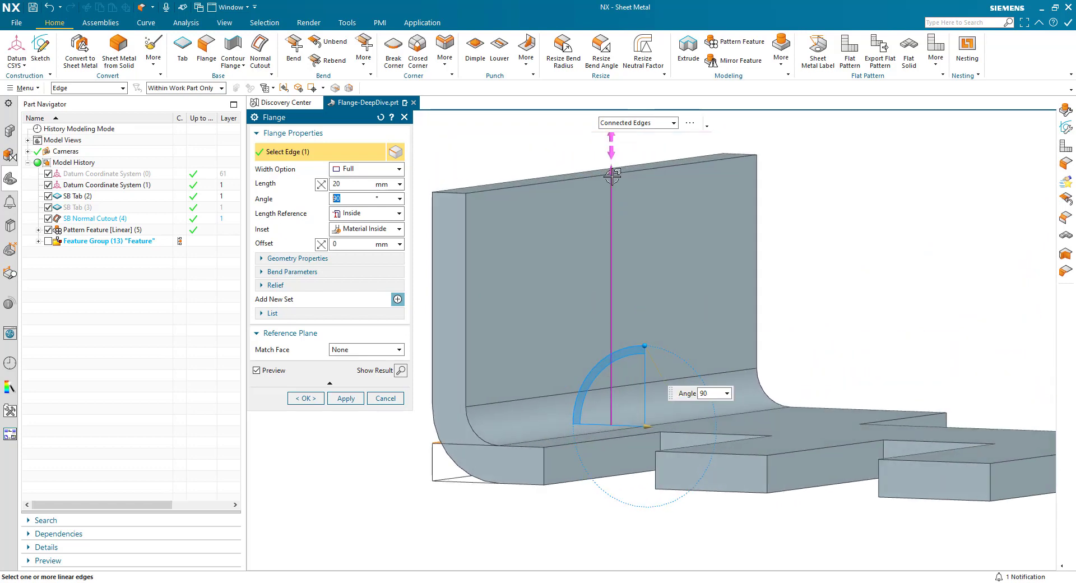
# Compare the Outside and Web length references in side-on views
pyautogui.click(346, 218)
pyautogui.click(355, 241)
pyautogui.moveTo(493, 499)
pyautogui.mouseDown(button='middle')
pyautogui.moveTo(555, 524)
pyautogui.moveTo(620, 477)
pyautogui.moveTo(616, 317)
pyautogui.mouseUp(button='middle')
pyautogui.moveTo(612, 458)
pyautogui.mouseDown(button='middle')
pyautogui.moveTo(617, 481)
pyautogui.moveTo(614, 455)
pyautogui.mouseUp(button='middle')
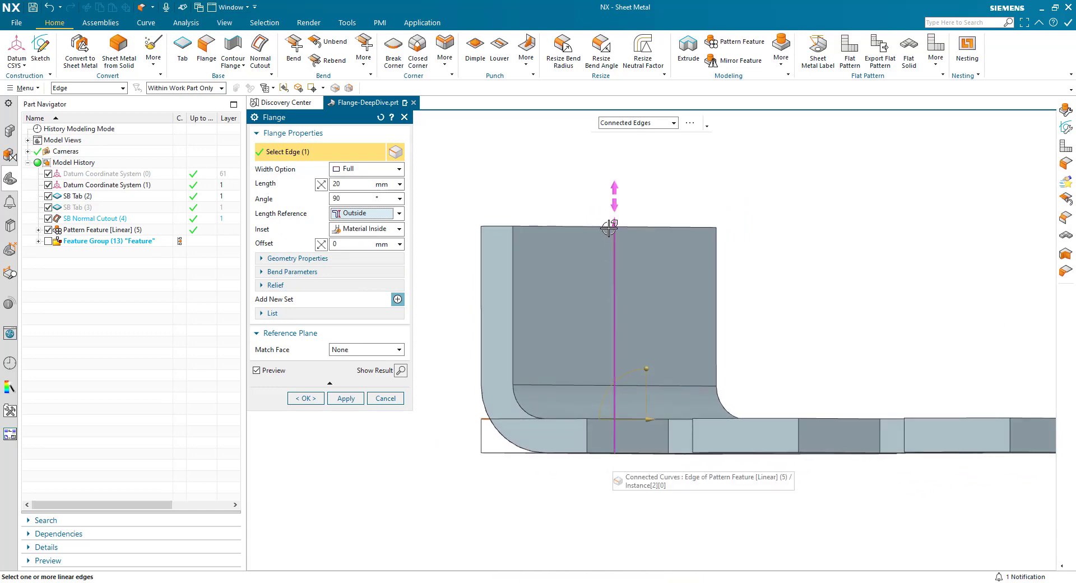
pyautogui.click(336, 219)
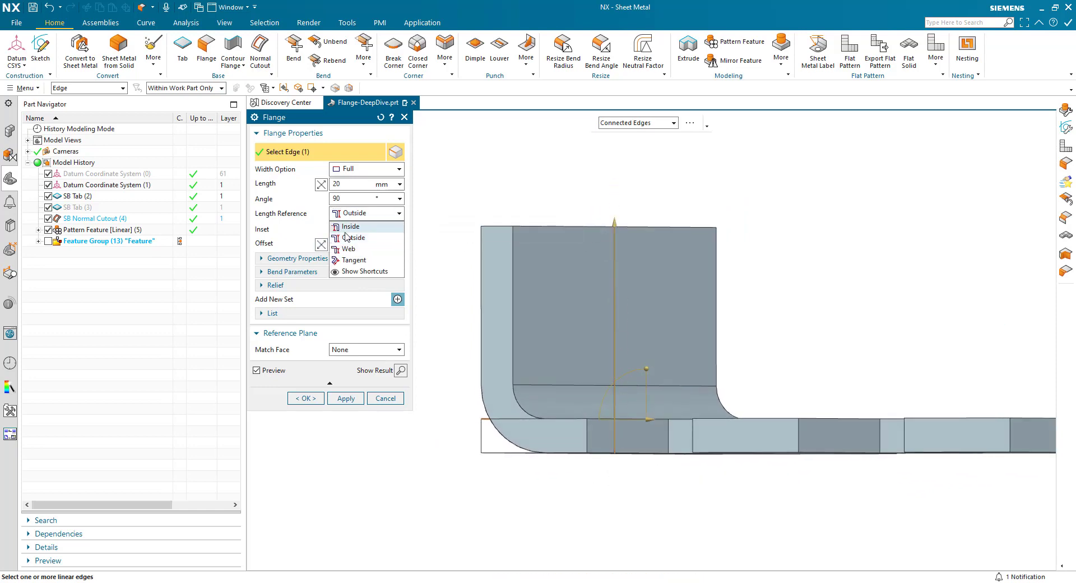
pyautogui.click(353, 250)
pyautogui.moveTo(473, 419); pyautogui.dragTo(593, 380, button='middle')
pyautogui.moveTo(639, 405); pyautogui.dragTo(665, 435, button='middle')
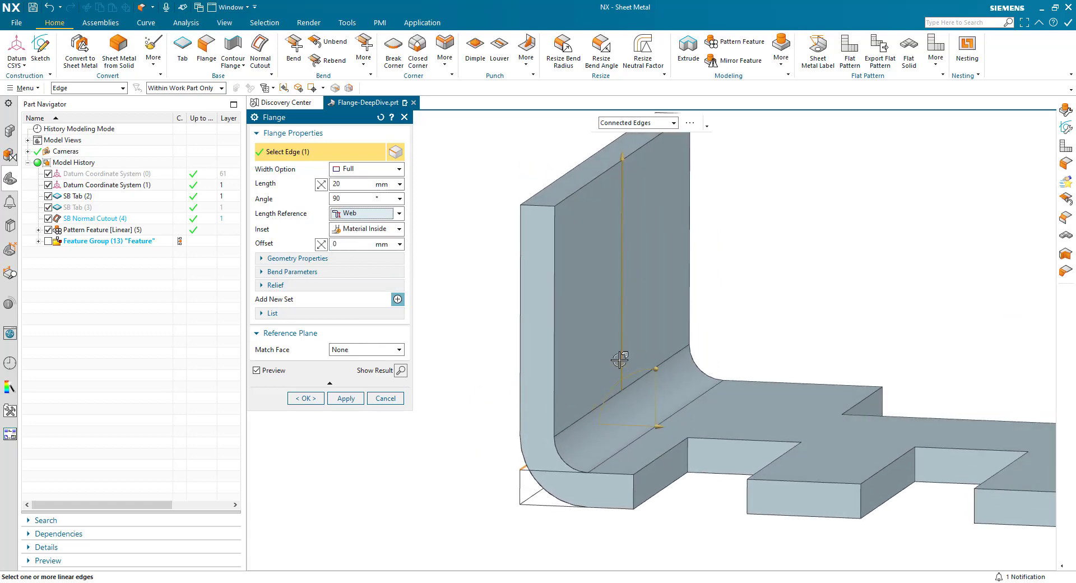
# Measure length to Tangent and tilt the flange angle to 136°
pyautogui.click(351, 218)
pyautogui.click(353, 260)
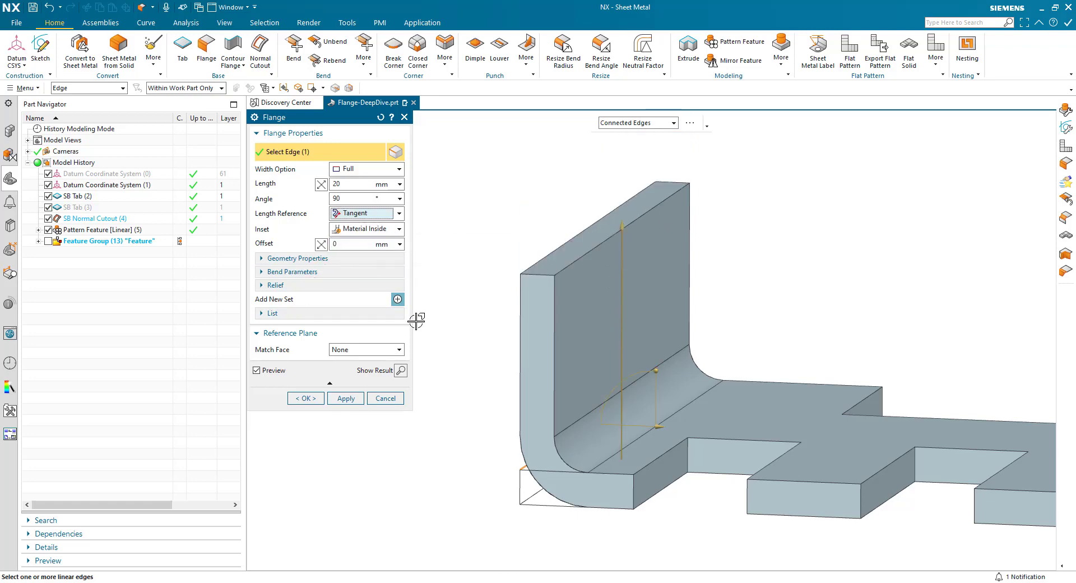
pyautogui.moveTo(443, 362); pyautogui.dragTo(625, 378, button='middle')
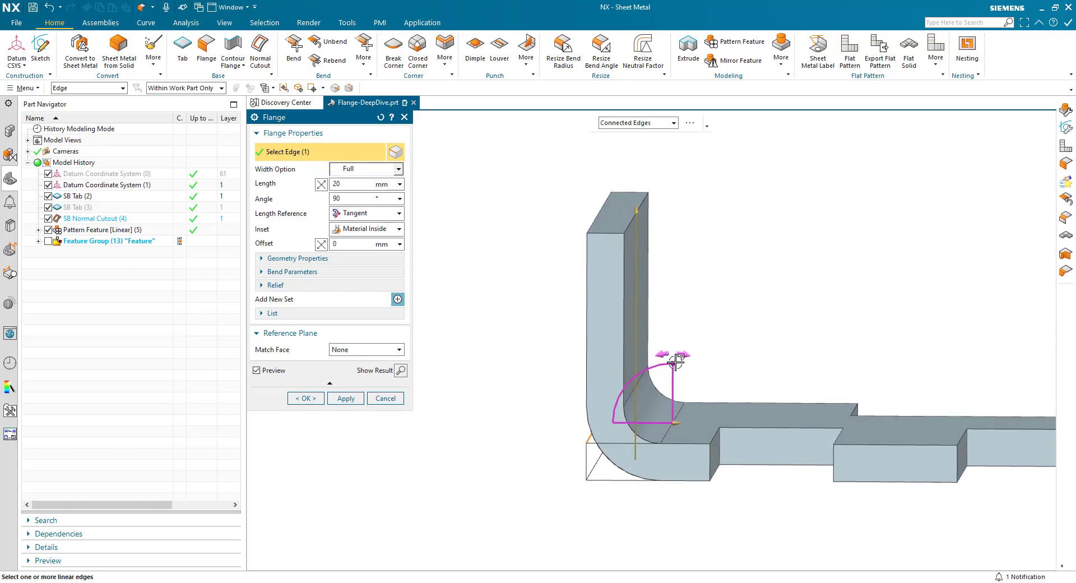
pyautogui.moveTo(673, 363); pyautogui.dragTo(716, 384)
pyautogui.moveTo(687, 387); pyautogui.dragTo(564, 473, button='middle')
pyautogui.scroll(3, 610, 458)
pyautogui.scroll(1, 610, 458)
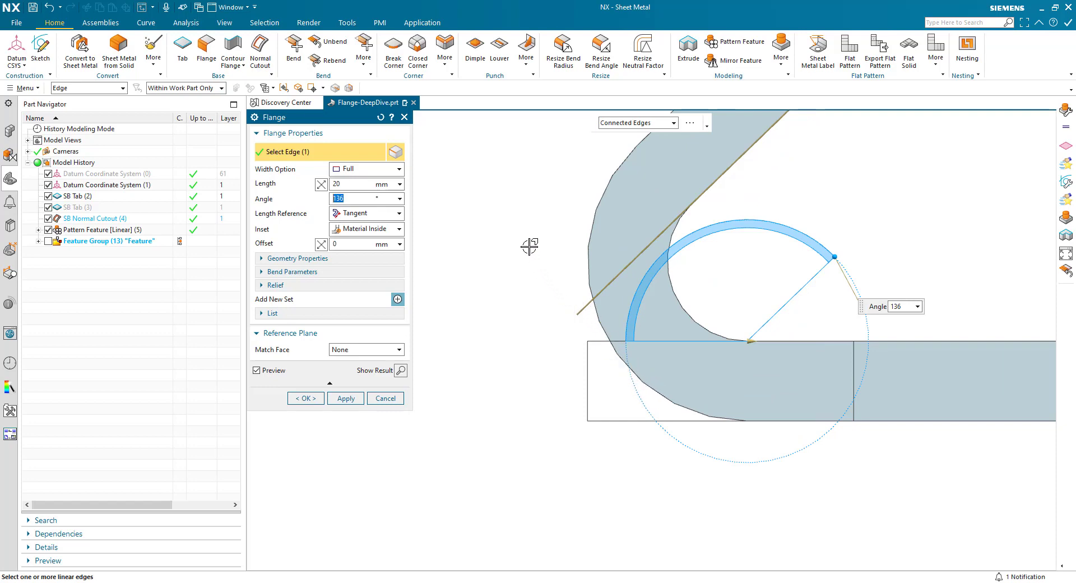
pyautogui.scroll(-3, 535, 389)
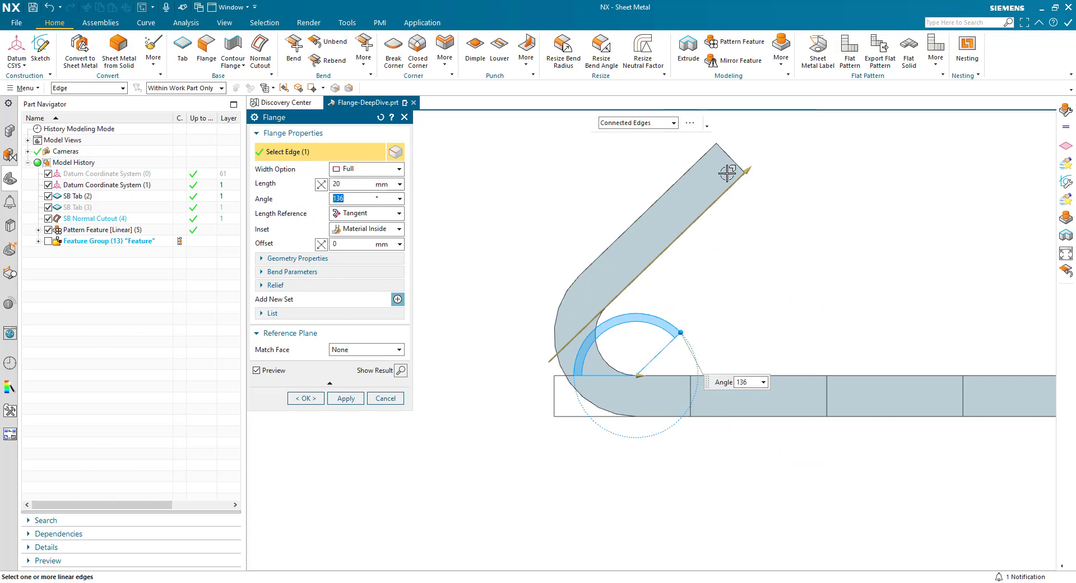
pyautogui.press('Home')
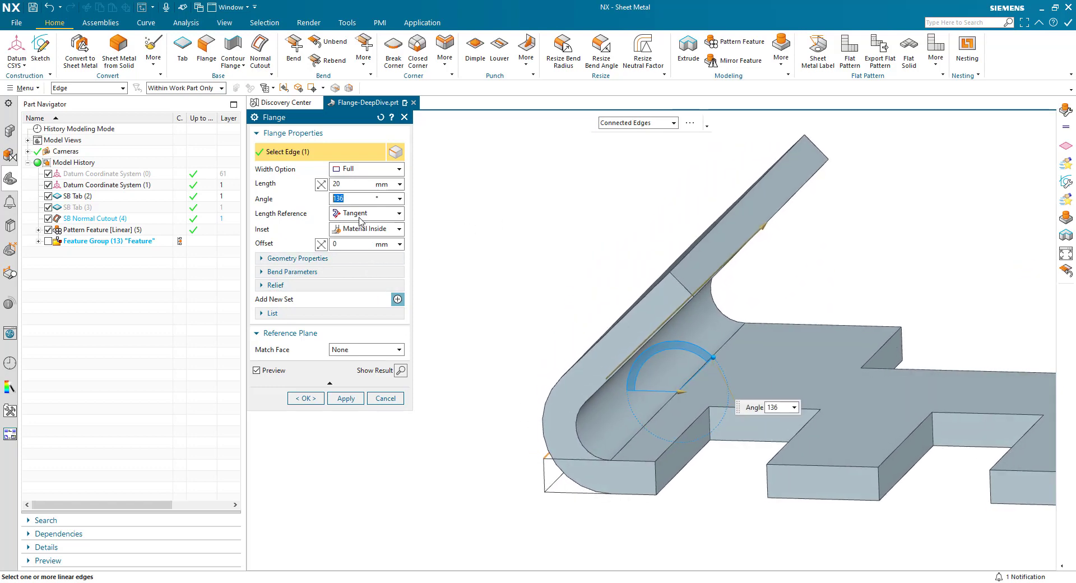
# Set the length reference back to Inside, keeping Material Inside as the inset
pyautogui.click(361, 214)
pyautogui.click(359, 227)
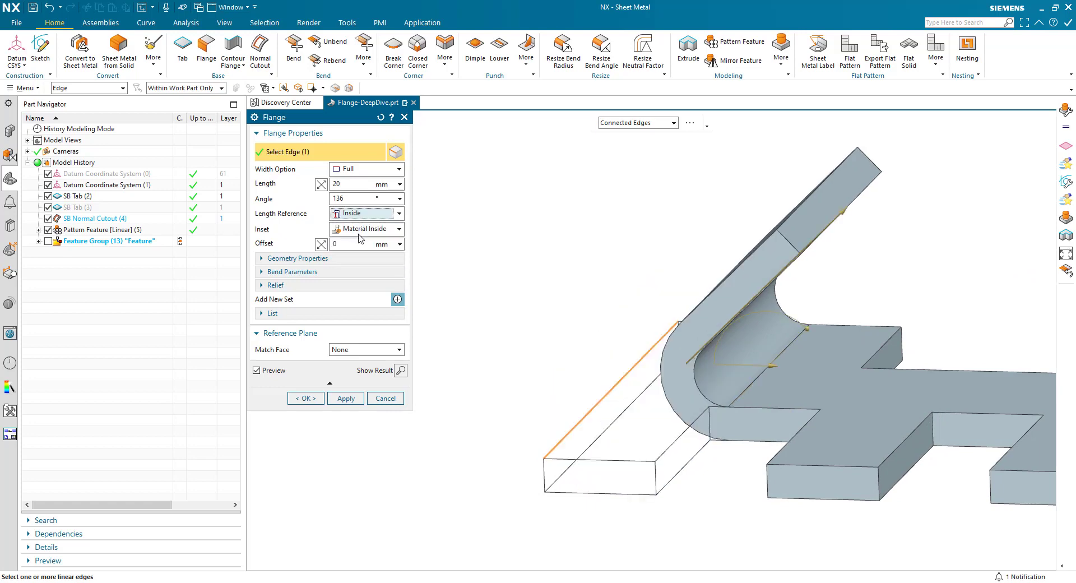
pyautogui.click(370, 229)
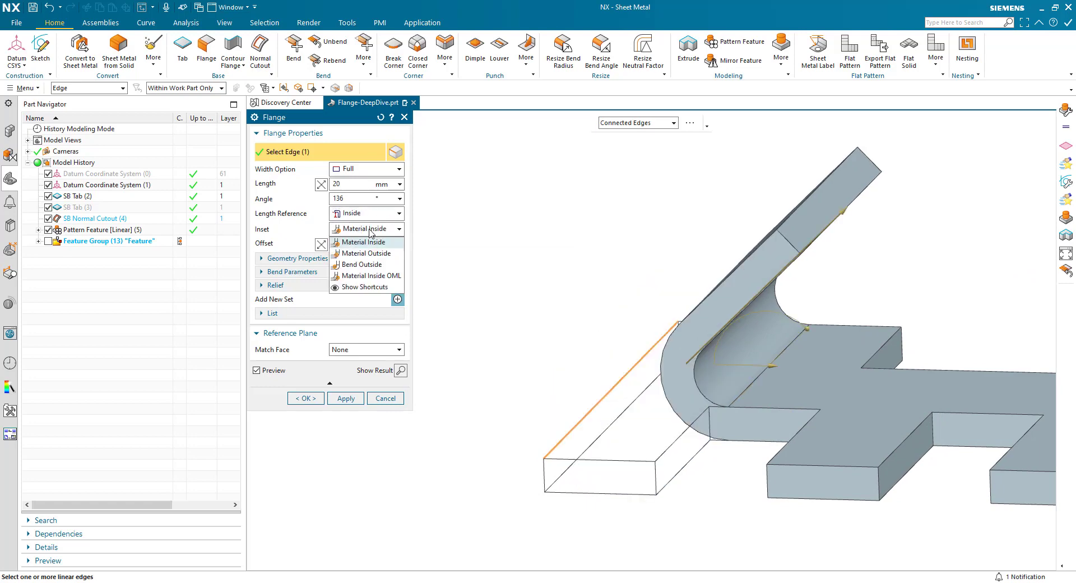
pyautogui.click(370, 233)
# Cancel the 136° tangent flange without creating it
pyautogui.click(386, 399)
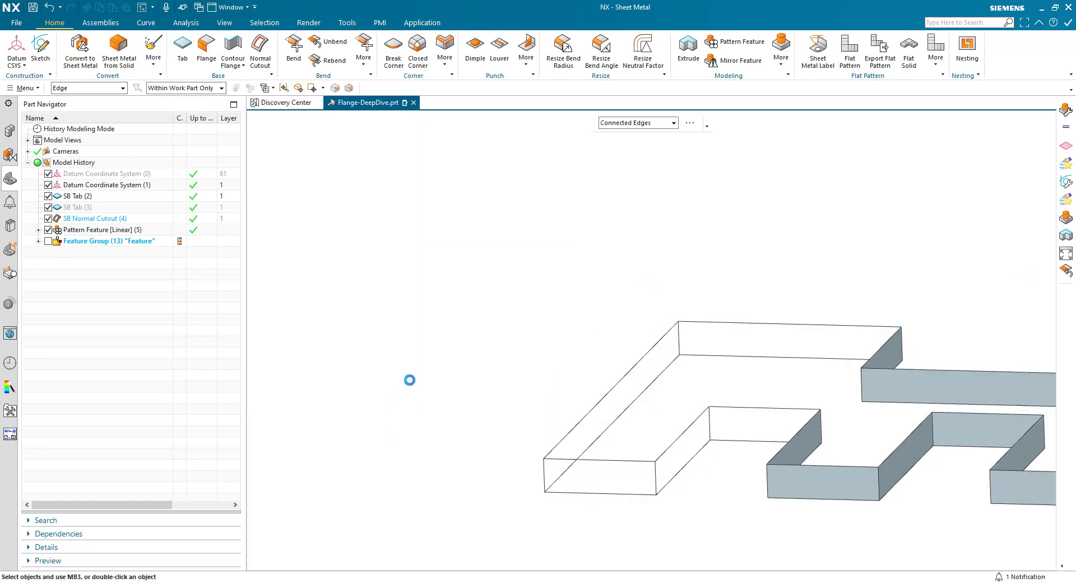
pyautogui.moveTo(989, 353)
pyautogui.mouseDown(button='middle')
pyautogui.moveTo(846, 353)
pyautogui.moveTo(728, 405)
pyautogui.moveTo(692, 325)
pyautogui.mouseUp(button='middle')
pyautogui.moveTo(433, 363); pyautogui.dragTo(334, 329, button='middle')
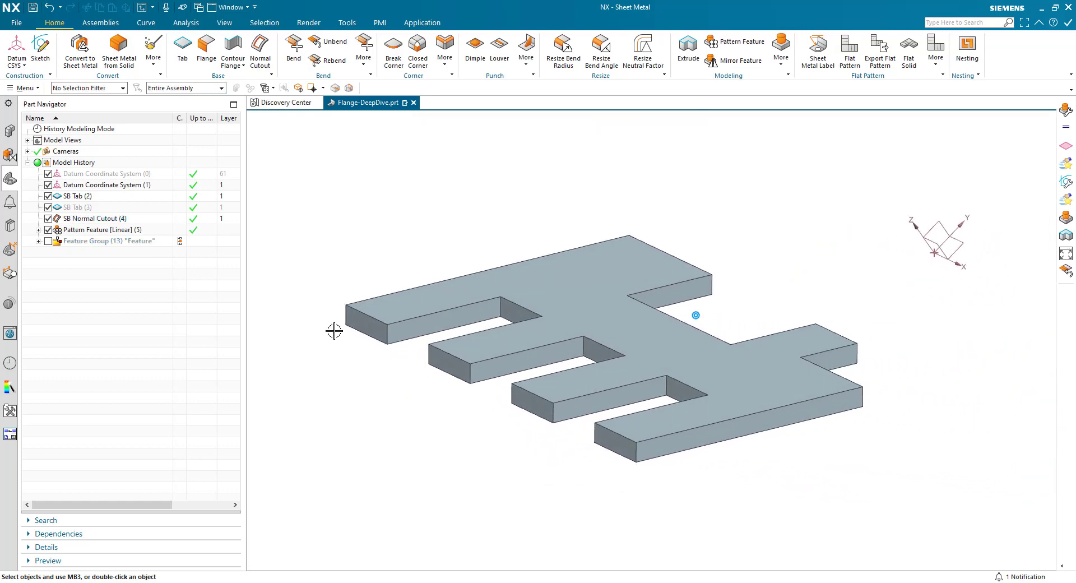
# Show Feature Group (13)'s example flanges, locate SB Flange (9), and start another flange
pyautogui.click(49, 240)
pyautogui.moveTo(300, 339); pyautogui.dragTo(304, 343, button='middle')
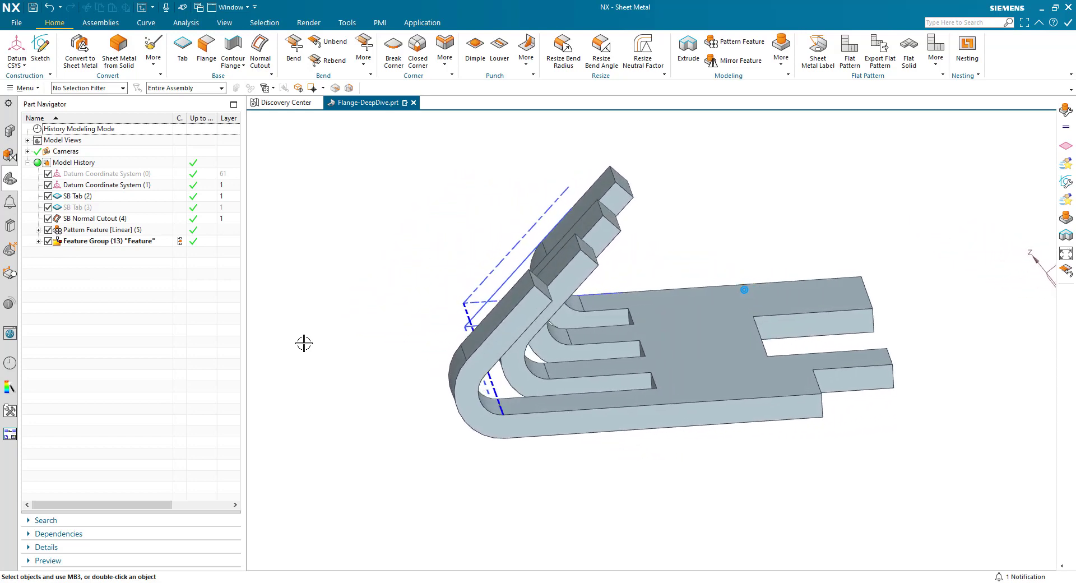
pyautogui.moveTo(304, 343); pyautogui.dragTo(305, 344, button='middle')
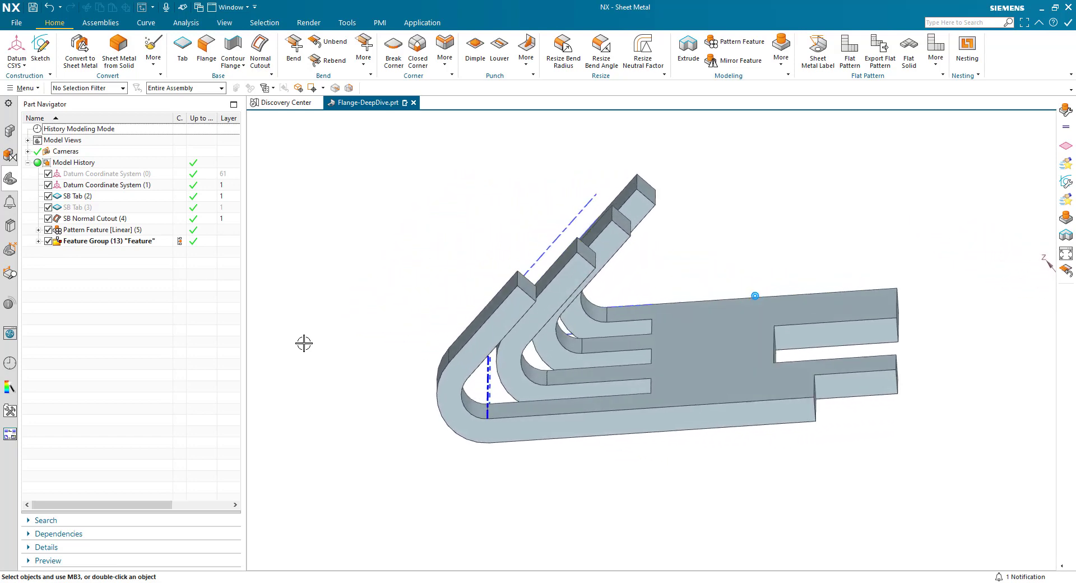
pyautogui.click(38, 241)
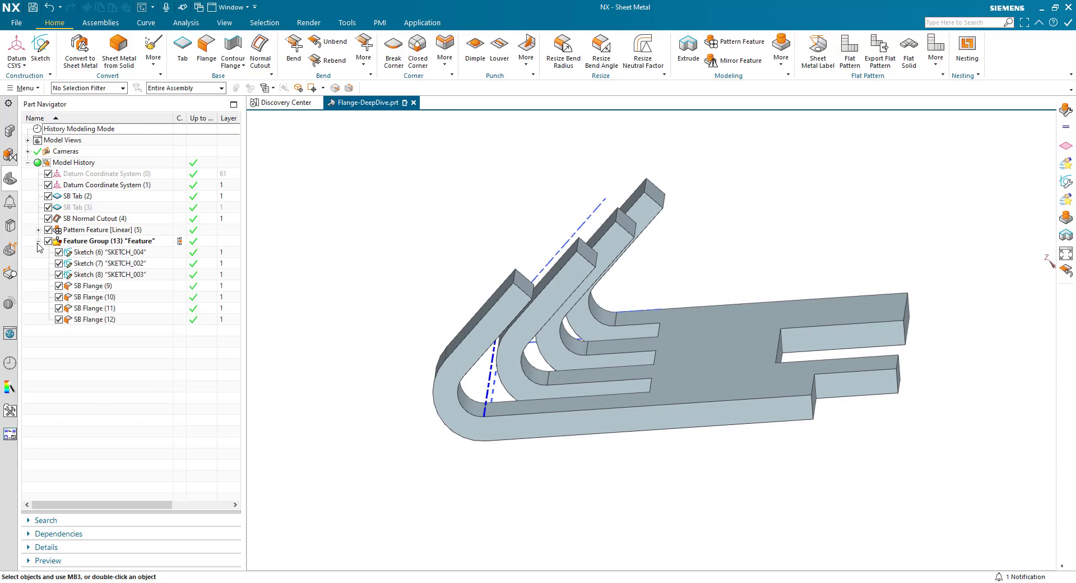
pyautogui.click(86, 286)
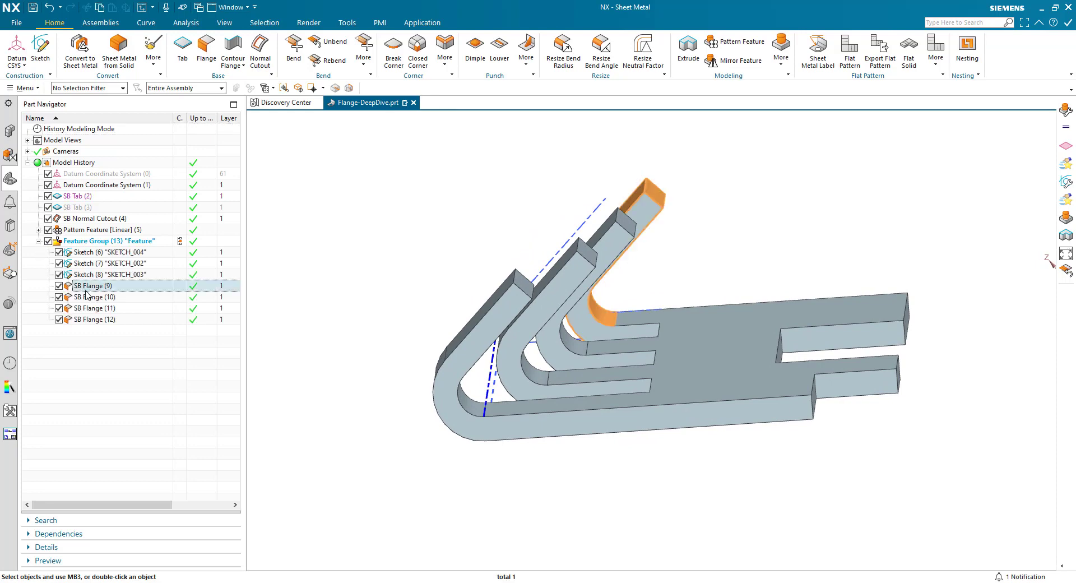
pyautogui.click(207, 50)
# Compare the Material Inside inset against the example flanges in a side-on view
pyautogui.click(344, 234)
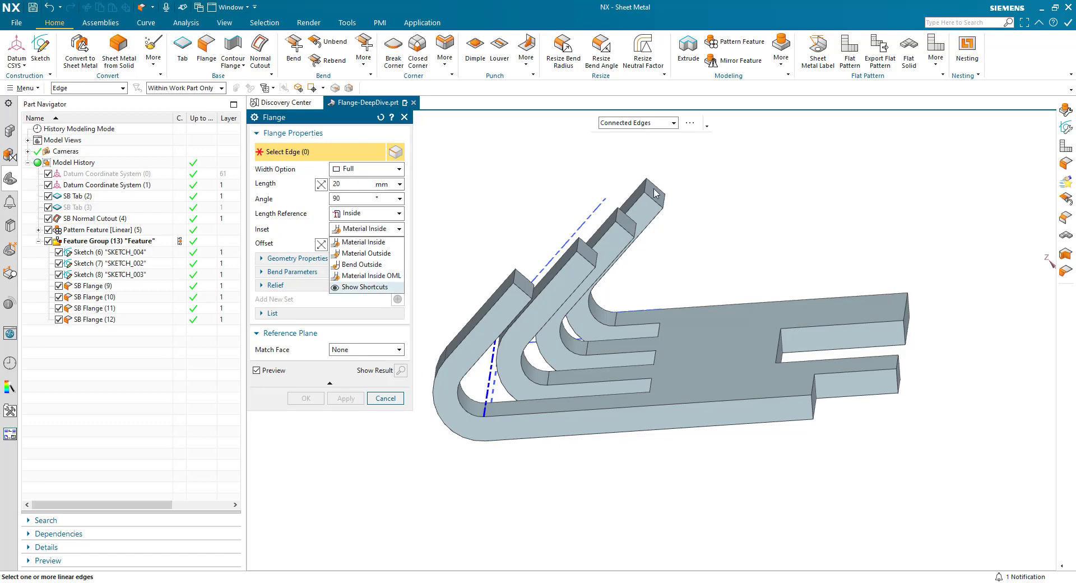
pyautogui.moveTo(437, 403); pyautogui.dragTo(422, 426, button='middle')
pyautogui.press('F8')
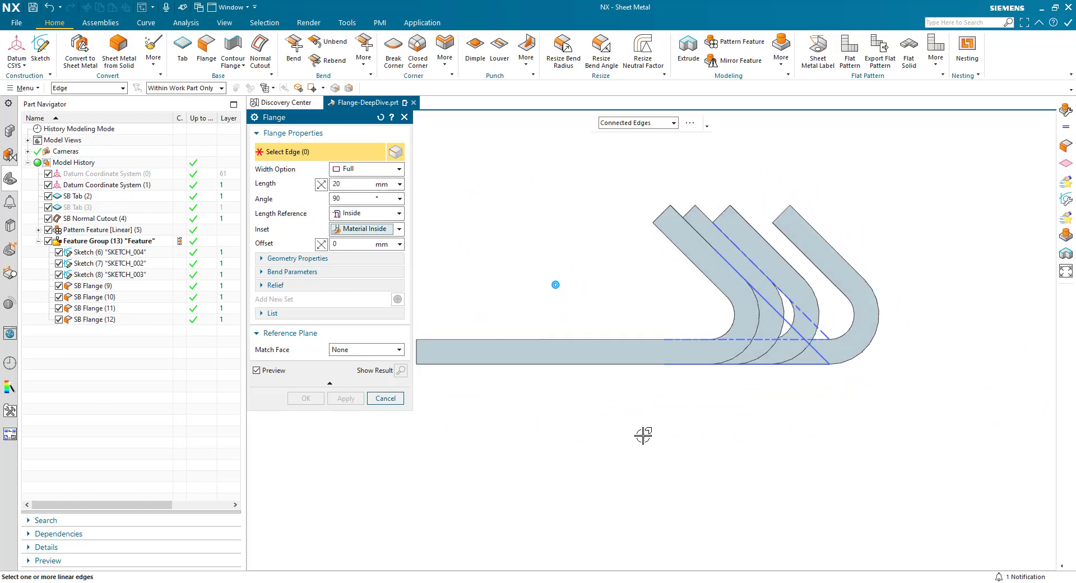
pyautogui.scroll(1, 800, 393)
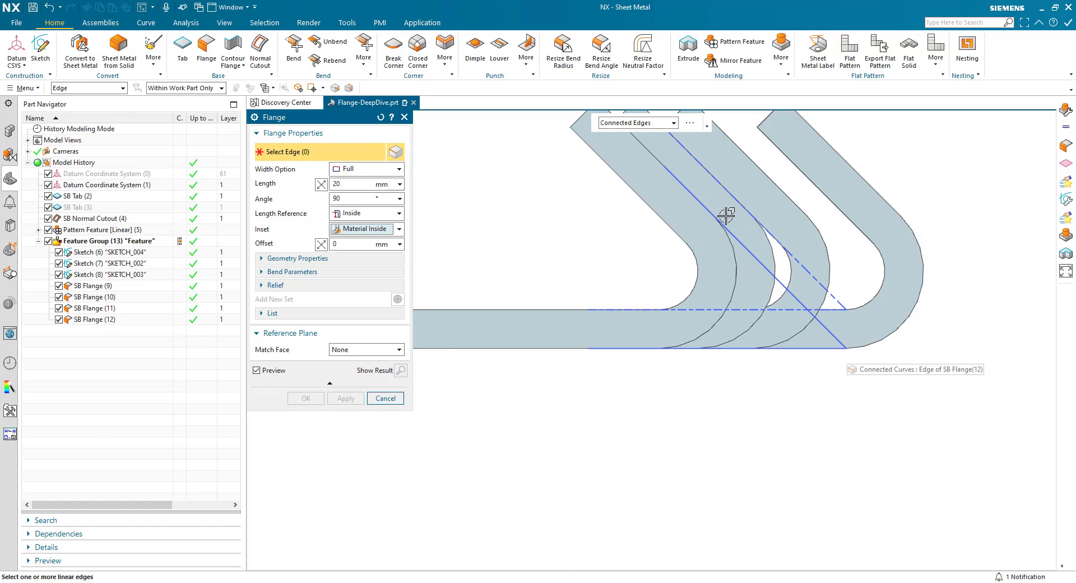
pyautogui.click(398, 230)
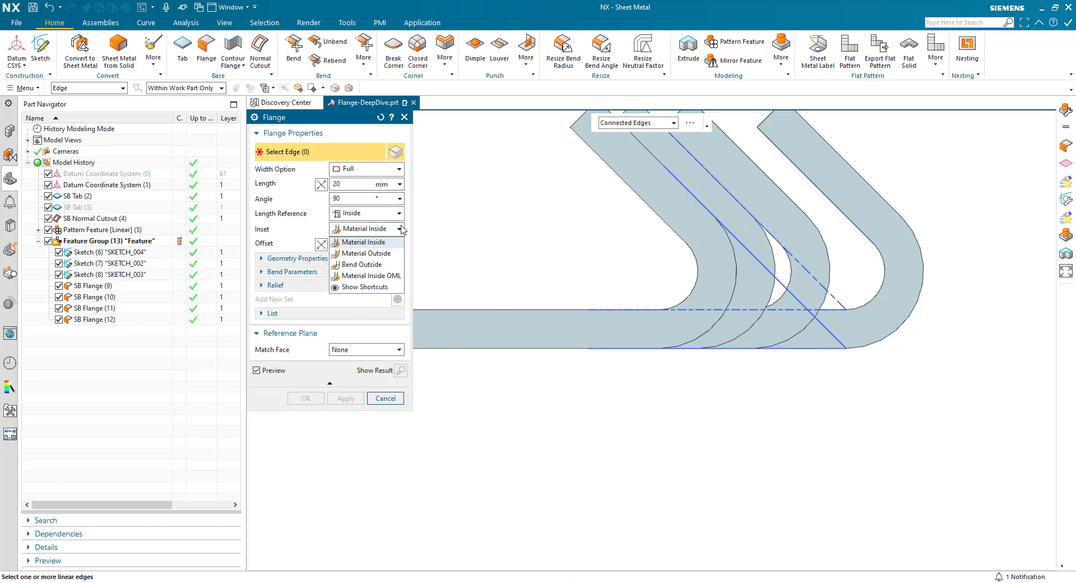
pyautogui.click(401, 229)
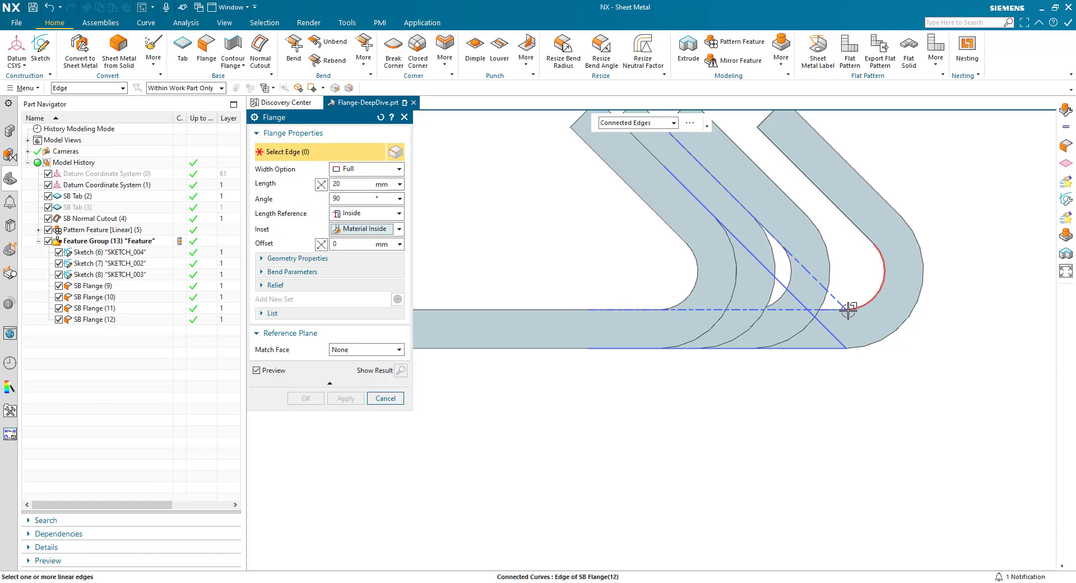
pyautogui.moveTo(846, 307)
pyautogui.mouseDown(button='middle')
pyautogui.moveTo(837, 339)
pyautogui.moveTo(841, 317)
pyautogui.mouseUp(button='middle')
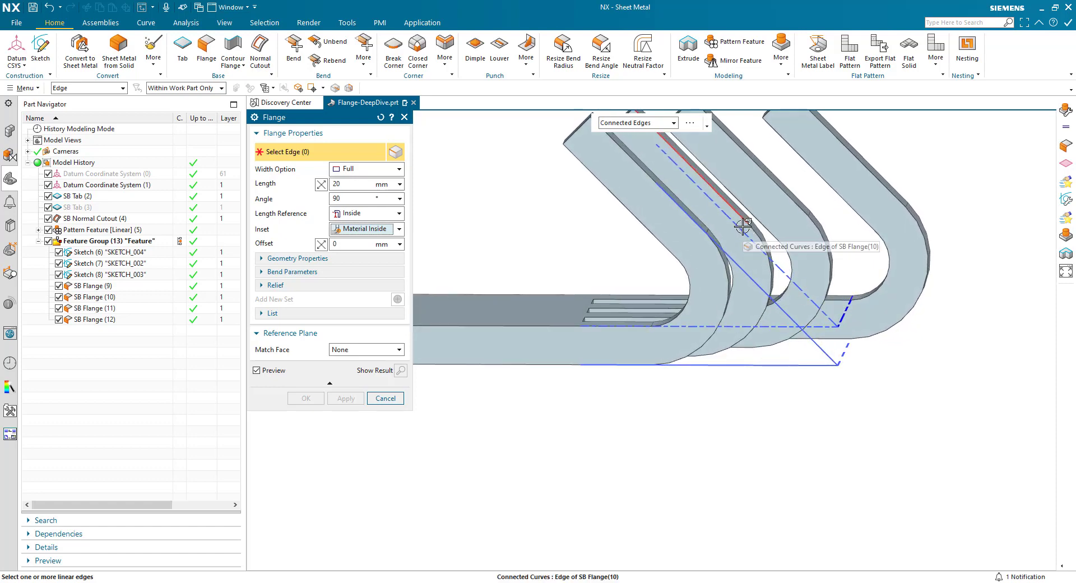
pyautogui.moveTo(424, 239)
pyautogui.mouseDown(button='middle')
pyautogui.moveTo(400, 235)
pyautogui.moveTo(387, 248)
pyautogui.mouseUp(button='middle')
# Review the Bend Outside inset option, then cancel the new flange
pyautogui.click(399, 230)
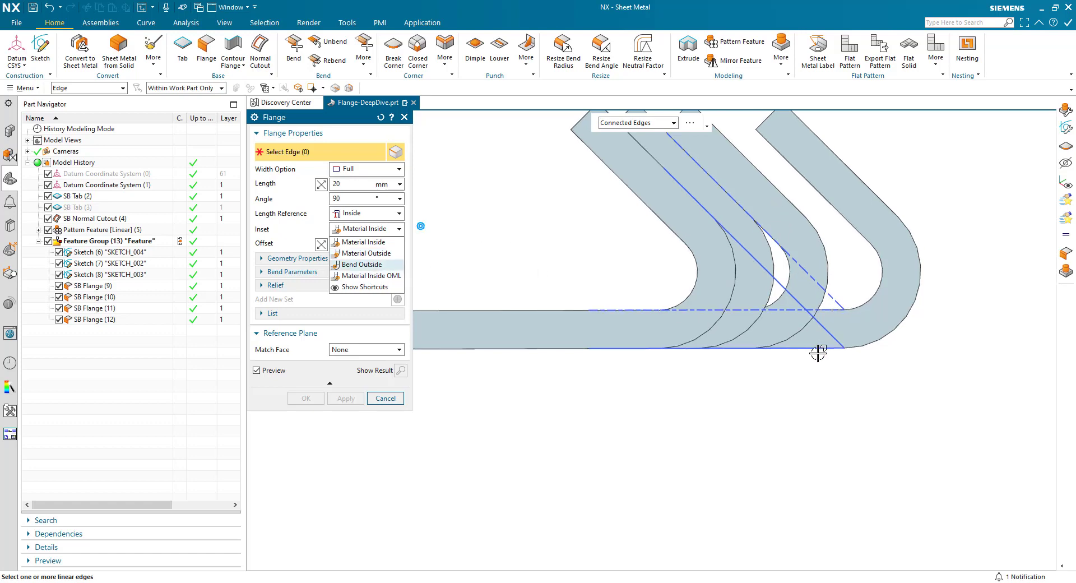
pyautogui.moveTo(819, 355); pyautogui.dragTo(842, 283, button='middle')
pyautogui.click(864, 267)
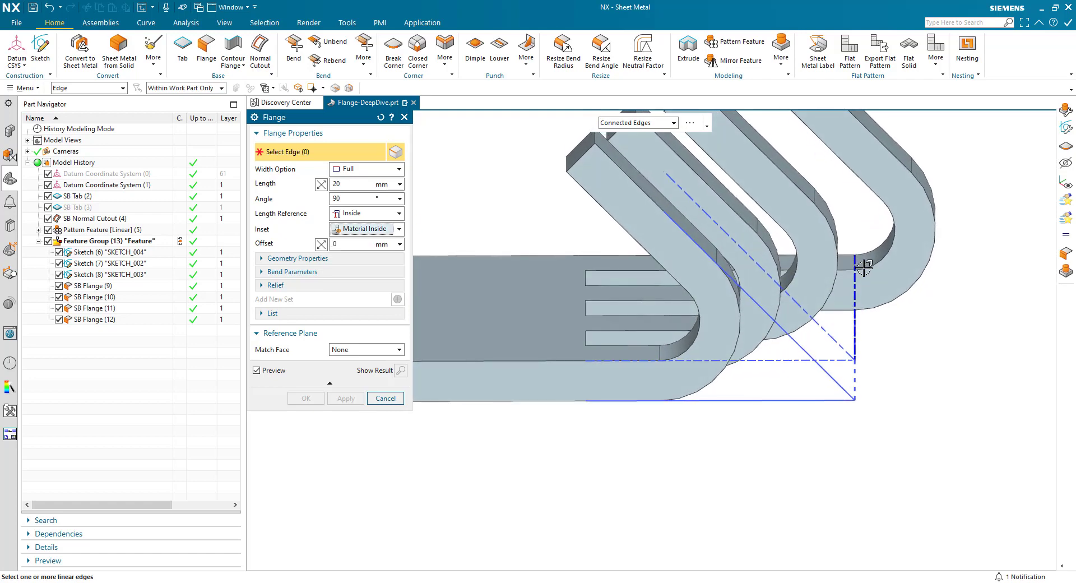
pyautogui.click(395, 399)
pyautogui.moveTo(394, 399); pyautogui.dragTo(361, 417, button='middle')
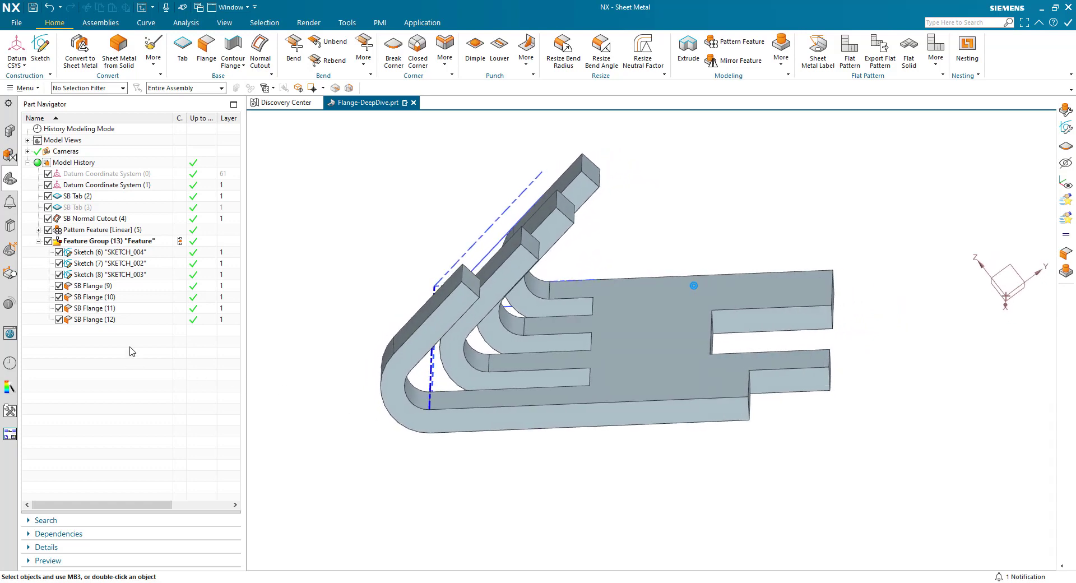
# Hide Feature Group (13) and place a new 20 mm flange on the top back edge
pyautogui.click(48, 241)
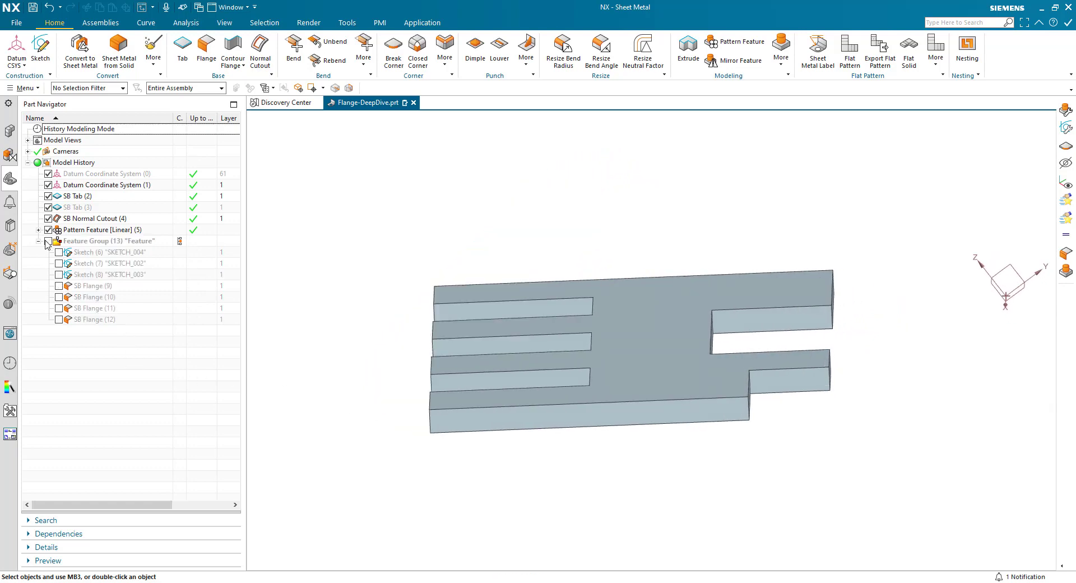
pyautogui.click(205, 47)
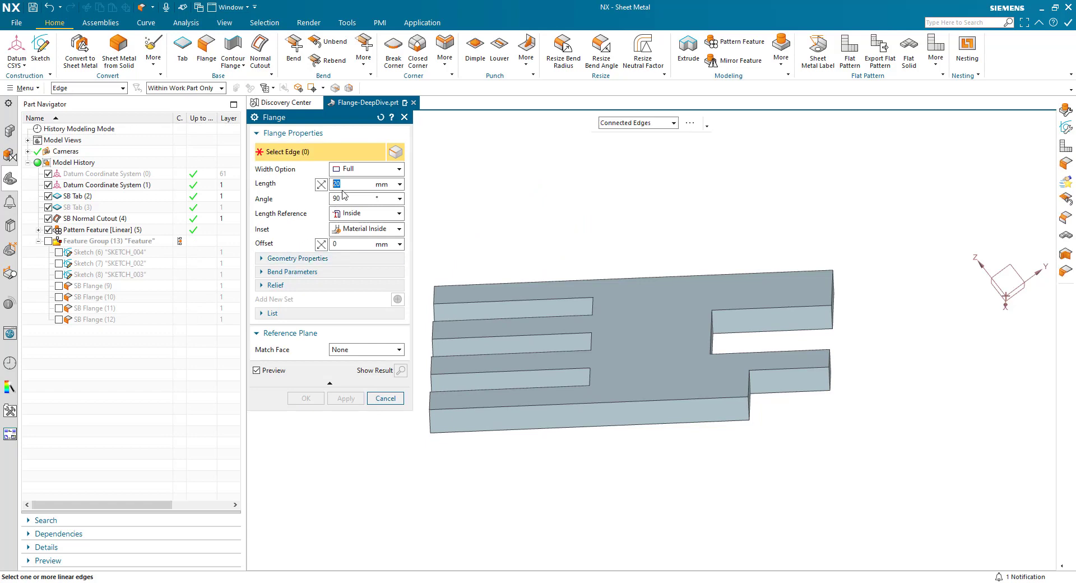
pyautogui.moveTo(426, 252); pyautogui.dragTo(530, 310, button='middle')
pyautogui.click(599, 298)
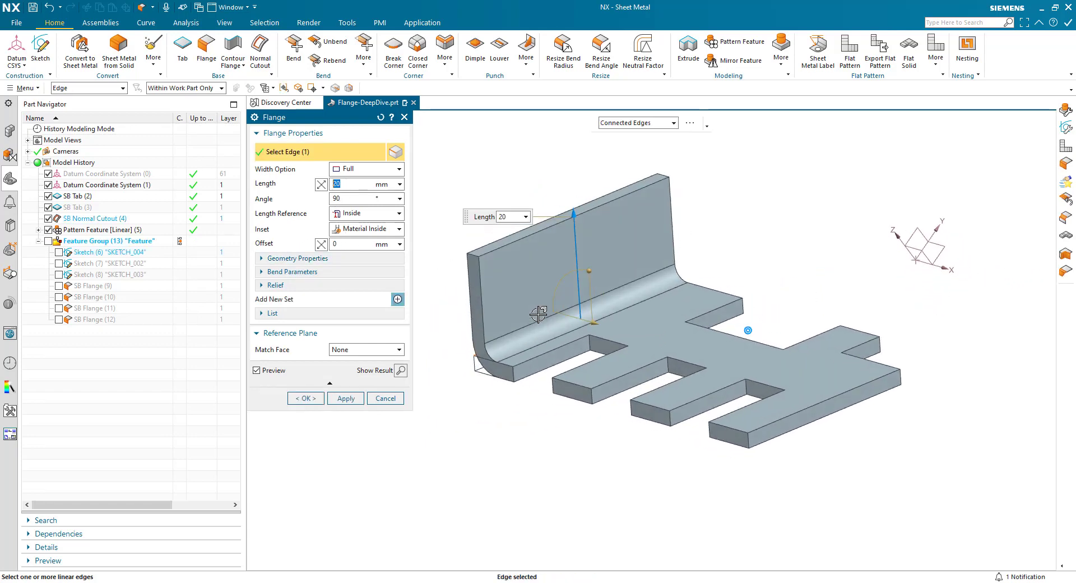
pyautogui.moveTo(600, 306); pyautogui.dragTo(322, 246, button='middle')
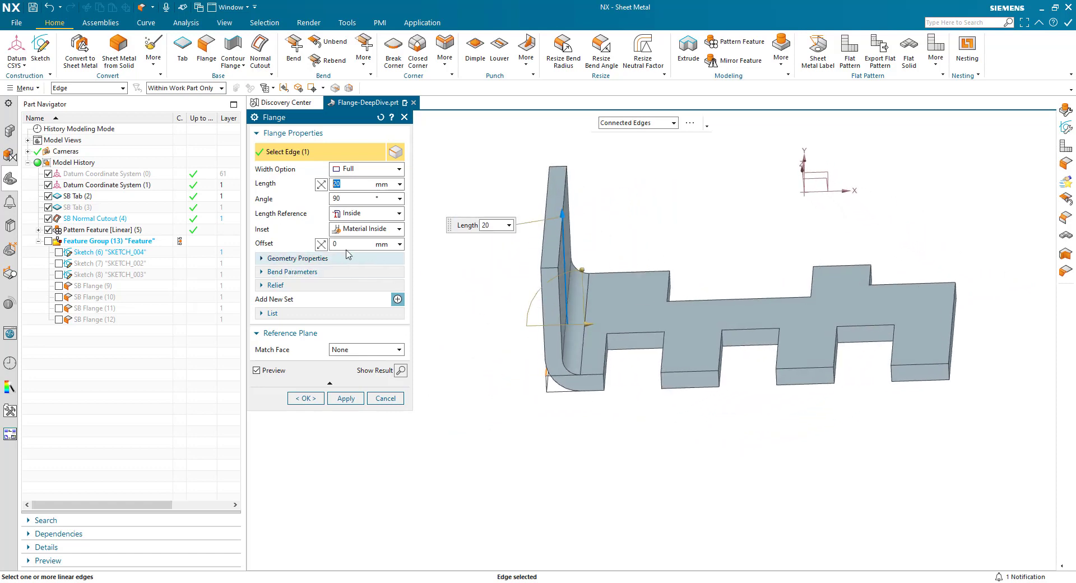
pyautogui.moveTo(584, 323); pyautogui.dragTo(762, 310, button='middle')
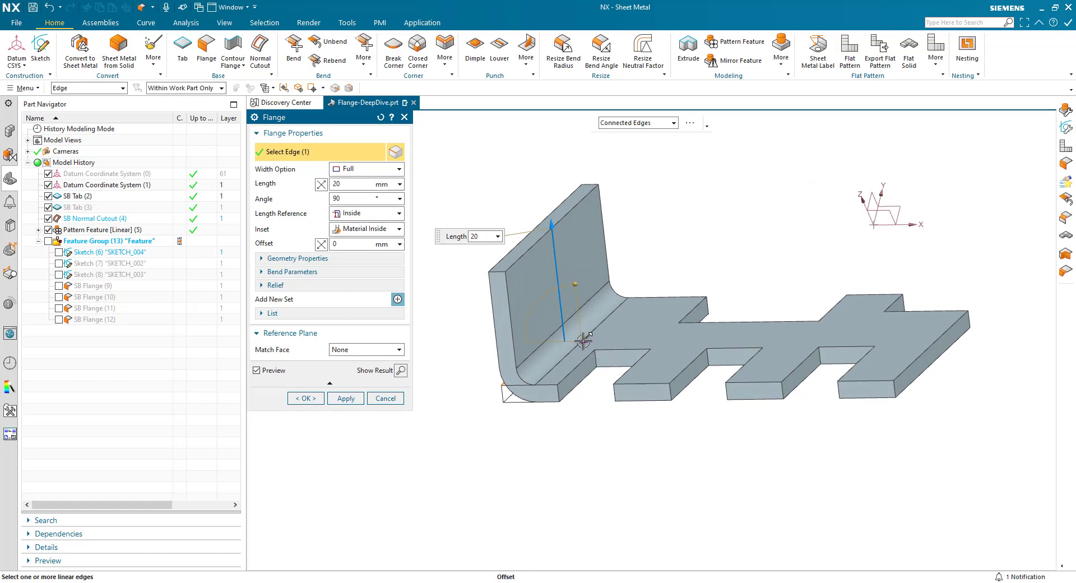
pyautogui.moveTo(580, 343); pyautogui.dragTo(533, 340)
# Make the flange a centred 10 mm width with a 3.5 mm offset
pyautogui.click(363, 170)
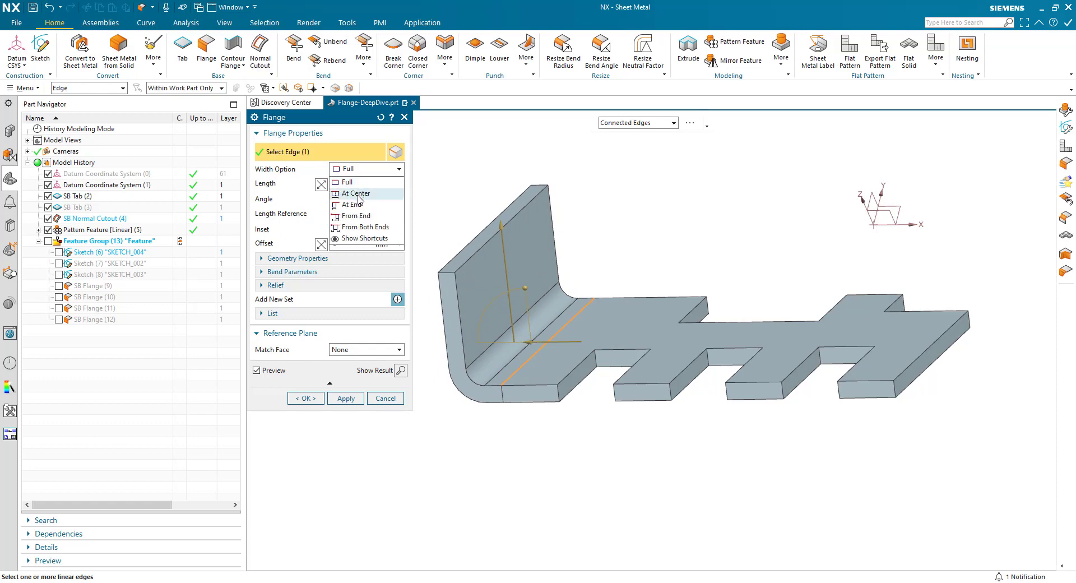
pyautogui.click(360, 194)
pyautogui.moveTo(413, 329); pyautogui.dragTo(617, 339, button='middle')
pyautogui.moveTo(617, 339); pyautogui.dragTo(737, 327)
pyautogui.scroll(3, 679, 330)
pyautogui.scroll(3, 680, 330)
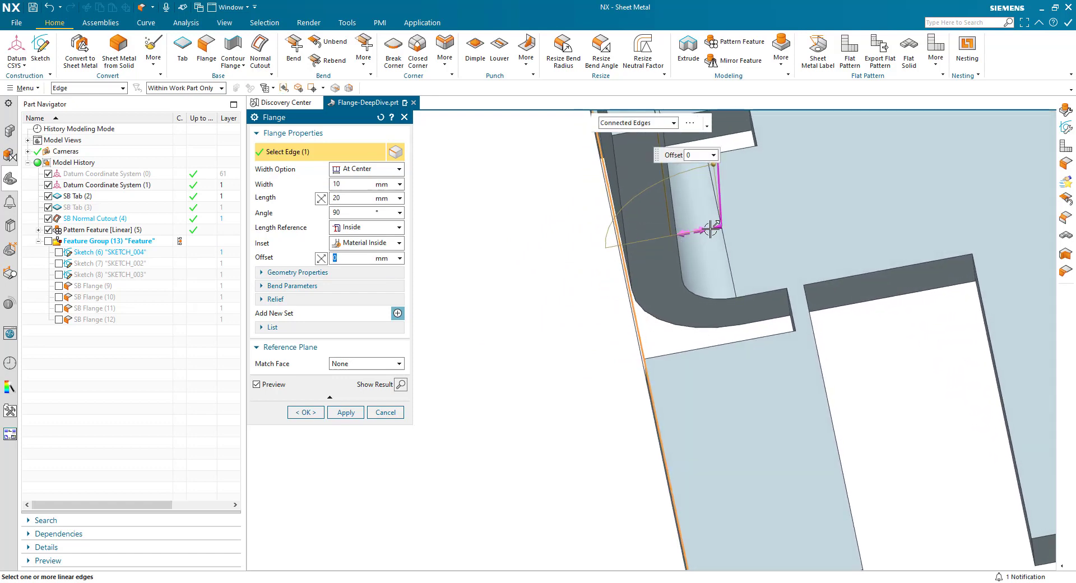
pyautogui.moveTo(715, 228); pyautogui.dragTo(658, 257)
pyautogui.scroll(-3, 560, 275)
pyautogui.moveTo(464, 293); pyautogui.dragTo(387, 280, button='middle')
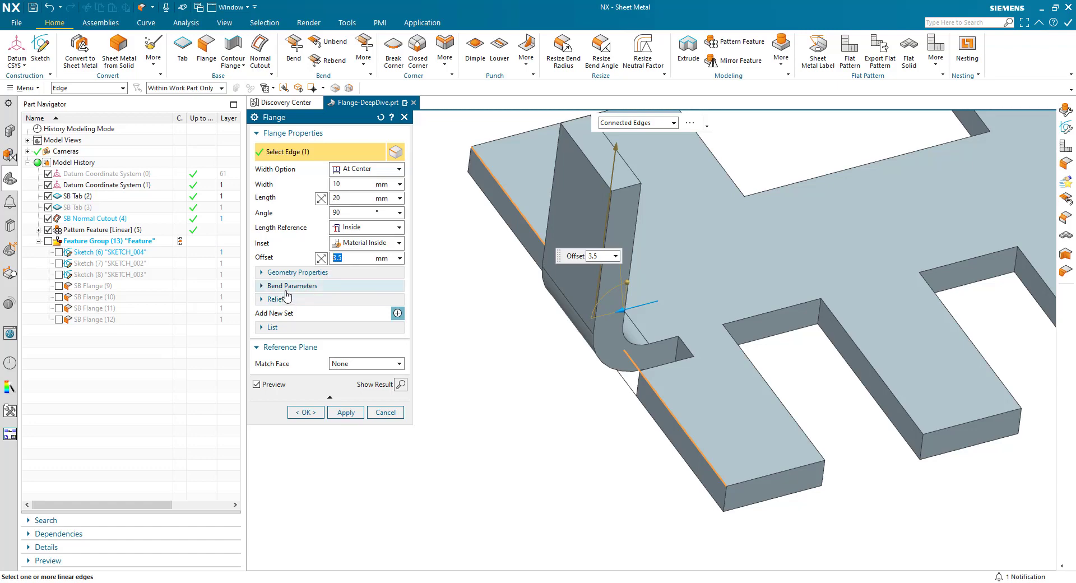
# Review Geometry Properties and create the centred 10 mm flange as SB Flange (15)
pyautogui.click(261, 275)
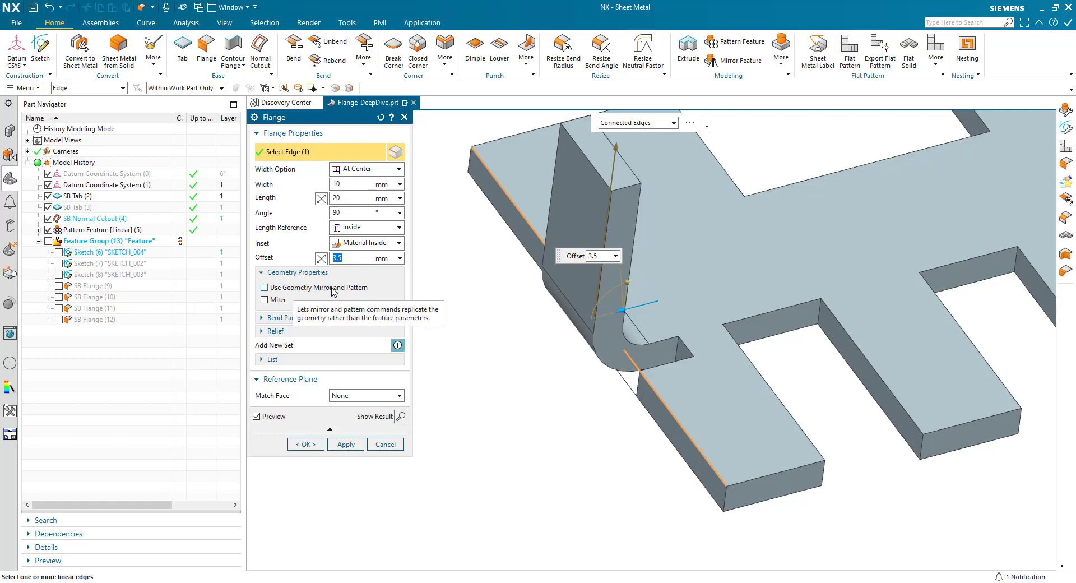
pyautogui.scroll(-8, 504, 291)
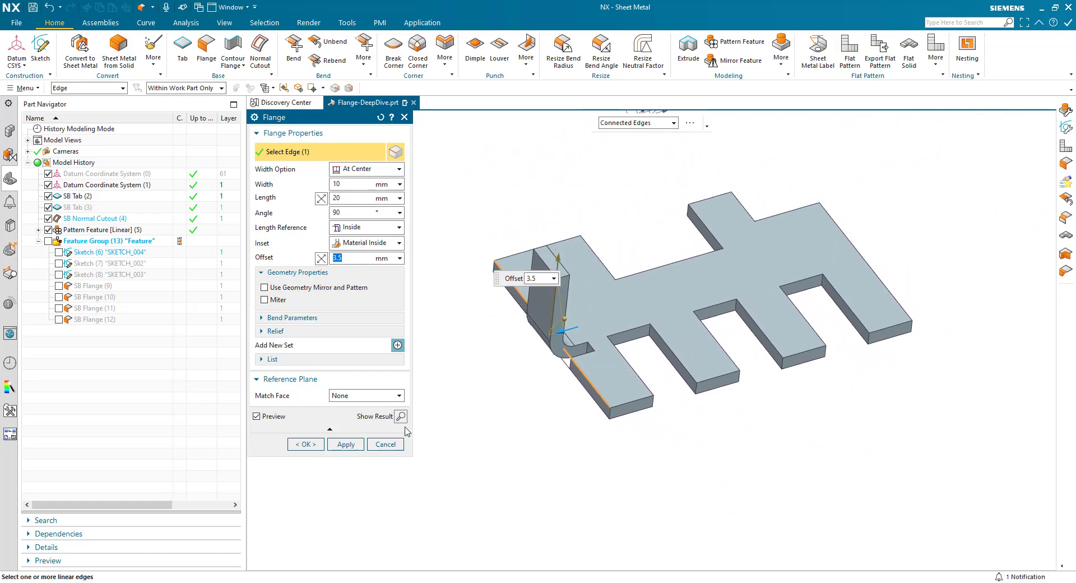
pyautogui.moveTo(482, 350); pyautogui.dragTo(484, 343, button='middle')
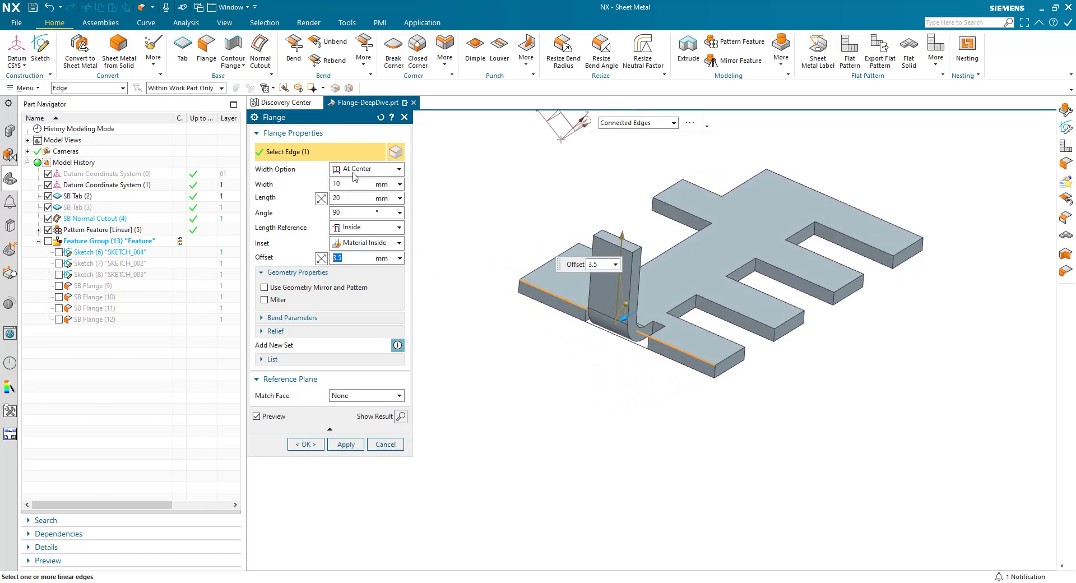
pyautogui.scroll(5, 559, 334)
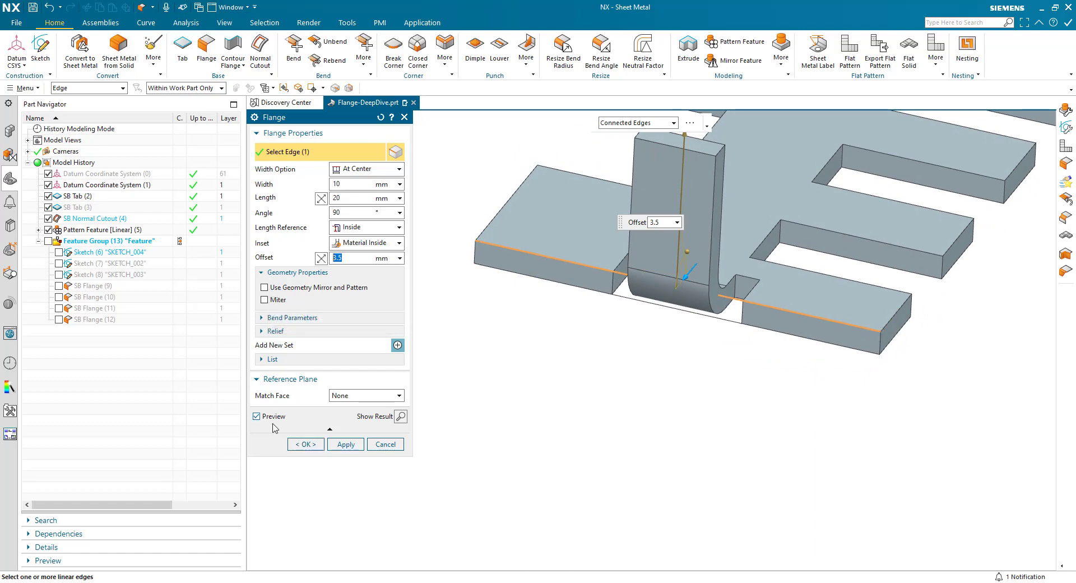
pyautogui.click(297, 444)
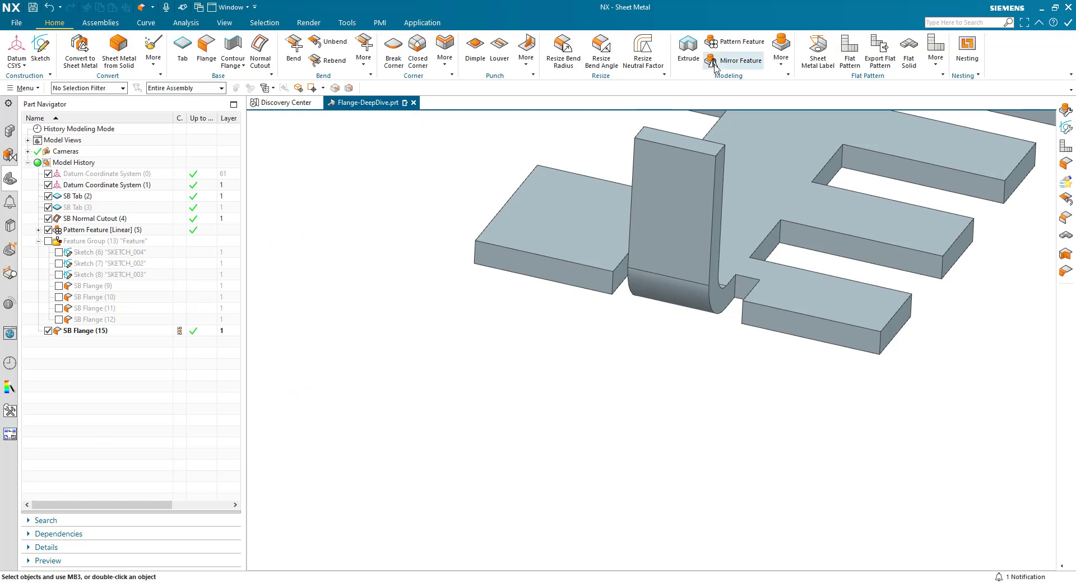
# Select SB Flange (15) to mirror and choose New Plane as the mirror plane
pyautogui.click(92, 331)
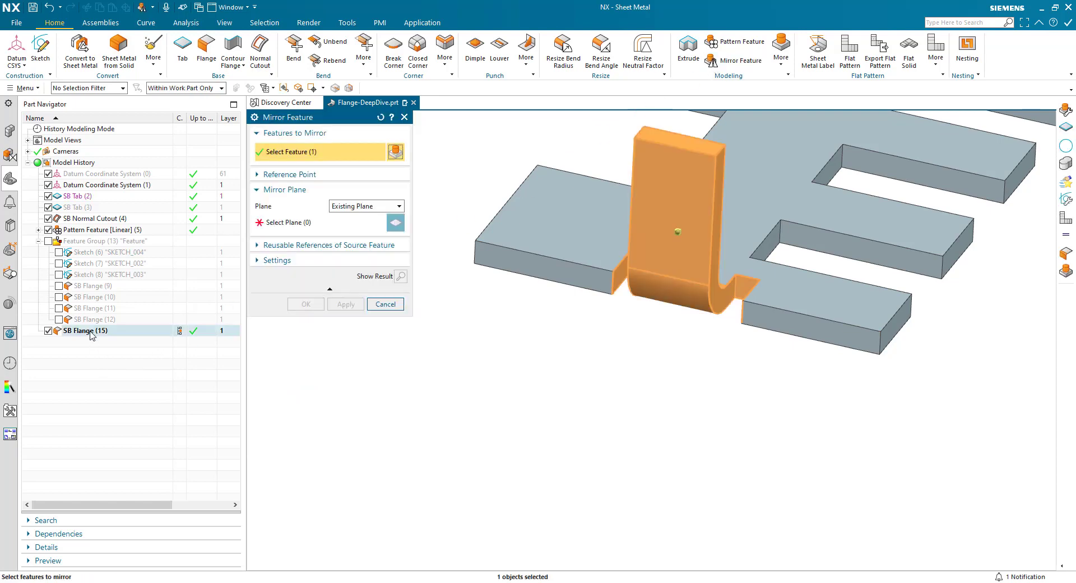
pyautogui.moveTo(639, 239); pyautogui.dragTo(643, 244, button='middle')
pyautogui.click(338, 223)
pyautogui.click(351, 207)
pyautogui.click(353, 226)
# Define the mid plane from two opposite faces and create Mirror Feature (16)
pyautogui.moveTo(533, 317); pyautogui.dragTo(630, 414, button='middle')
pyautogui.click(707, 393)
pyautogui.moveTo(707, 393); pyautogui.dragTo(636, 271, button='middle')
pyautogui.click(802, 326)
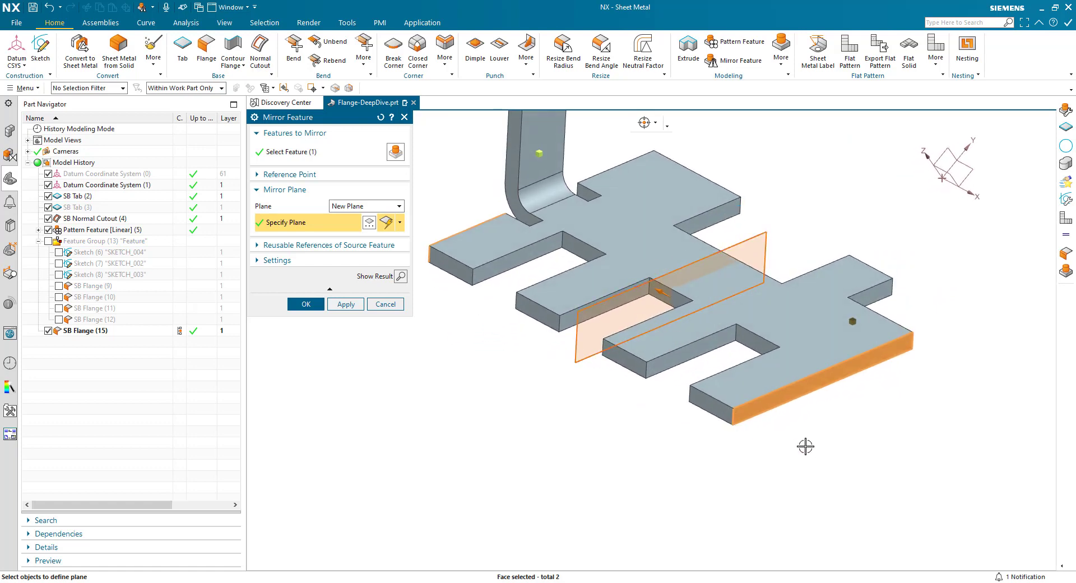
pyautogui.moveTo(805, 446); pyautogui.dragTo(690, 164, button='middle')
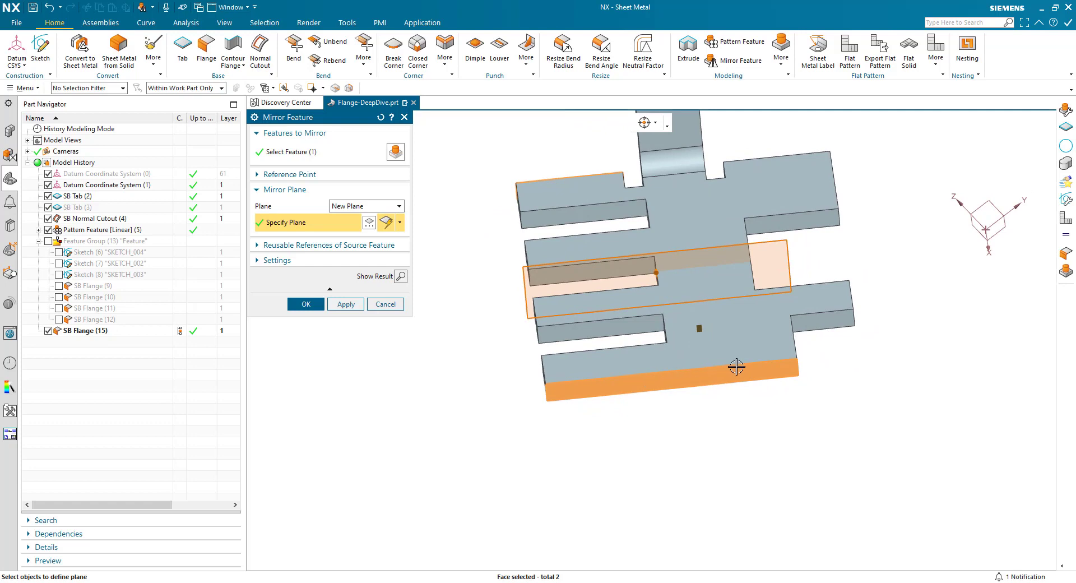
pyautogui.click(306, 304)
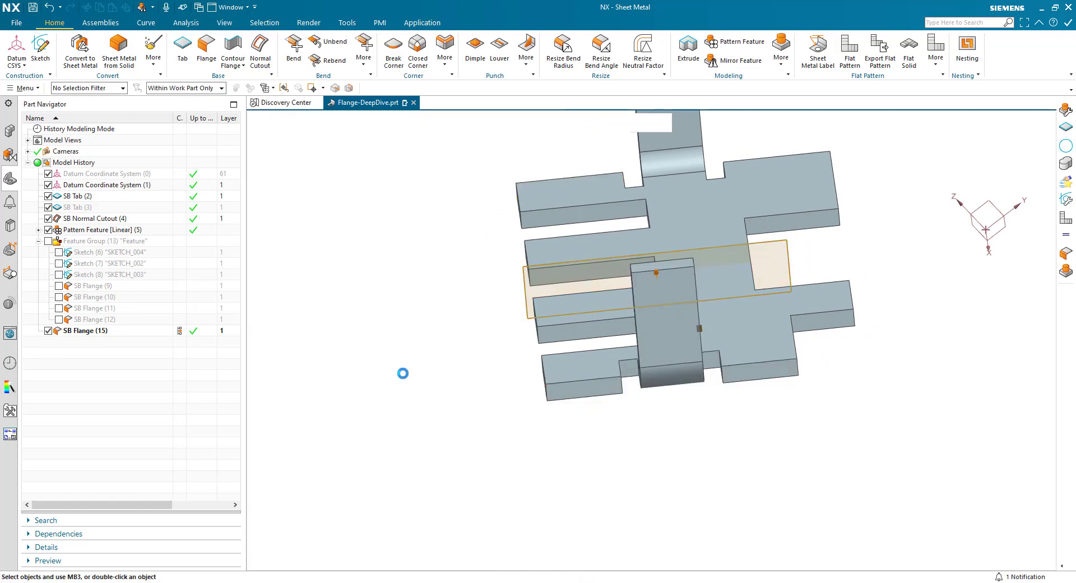
pyautogui.moveTo(413, 385); pyautogui.dragTo(492, 411, button='middle')
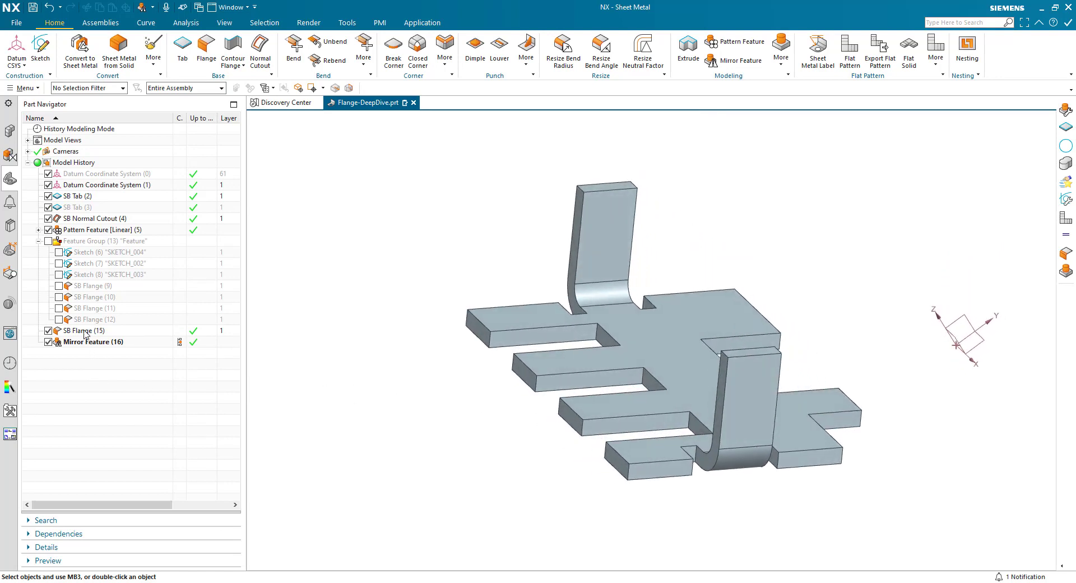
pyautogui.moveTo(357, 428); pyautogui.dragTo(752, 408, button='middle')
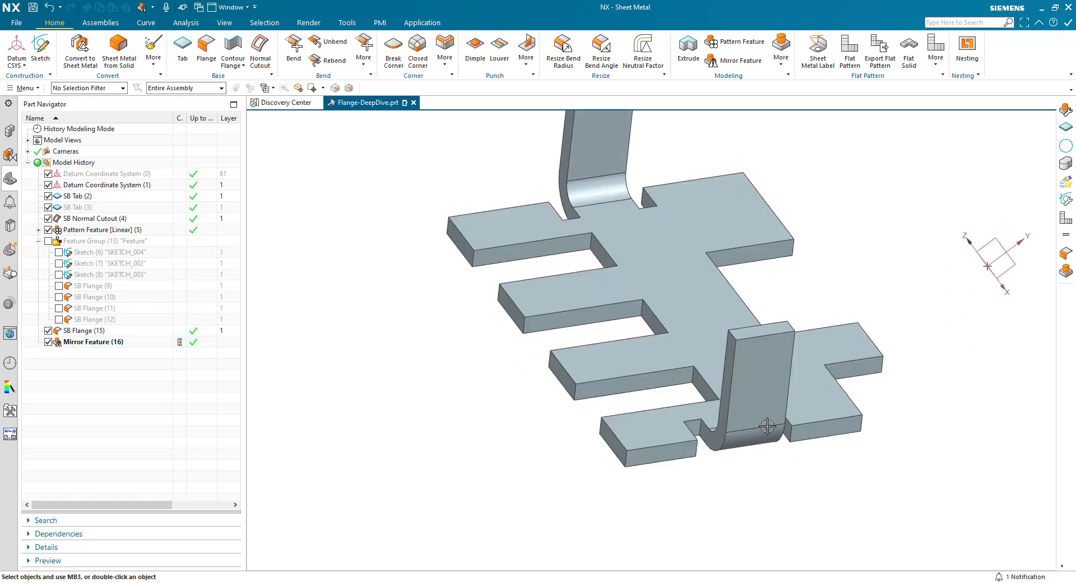
# Enable Use Geometry Mirror and Pattern on SB Flange (15) and check side and oblique views
pyautogui.doubleClick(93, 331)
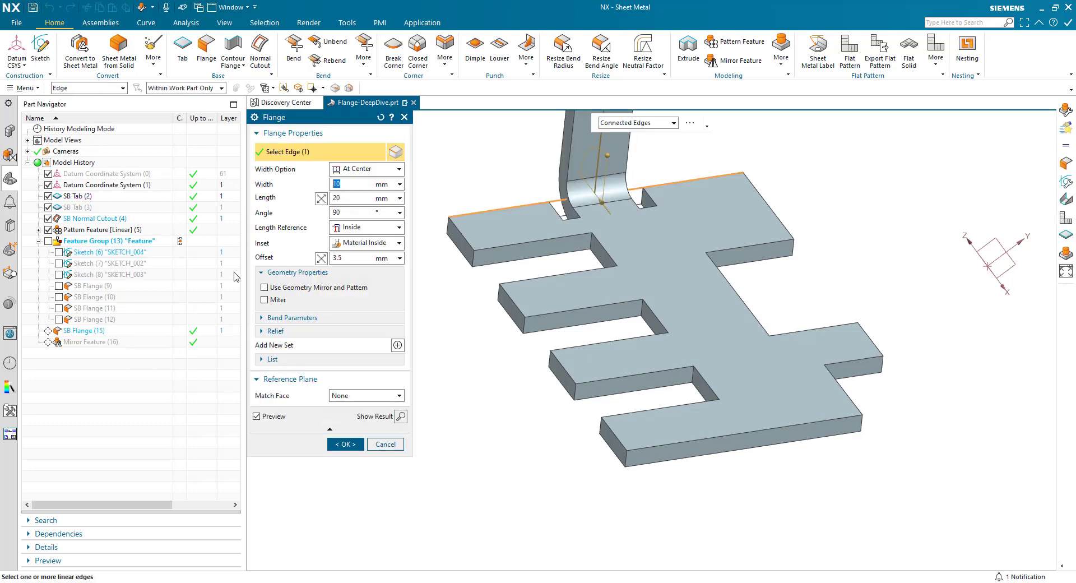
pyautogui.click(265, 288)
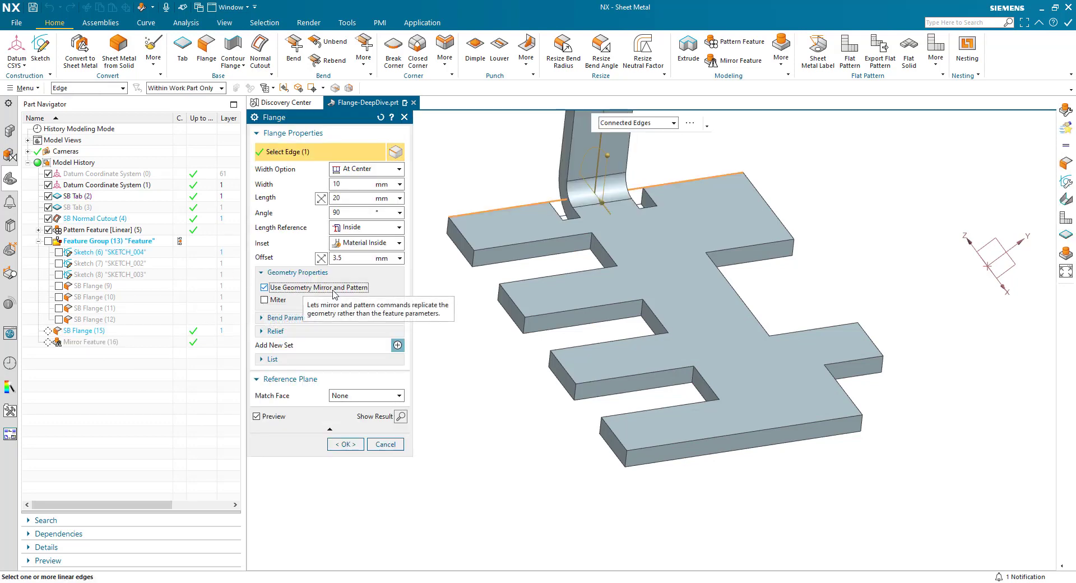
pyautogui.click(354, 443)
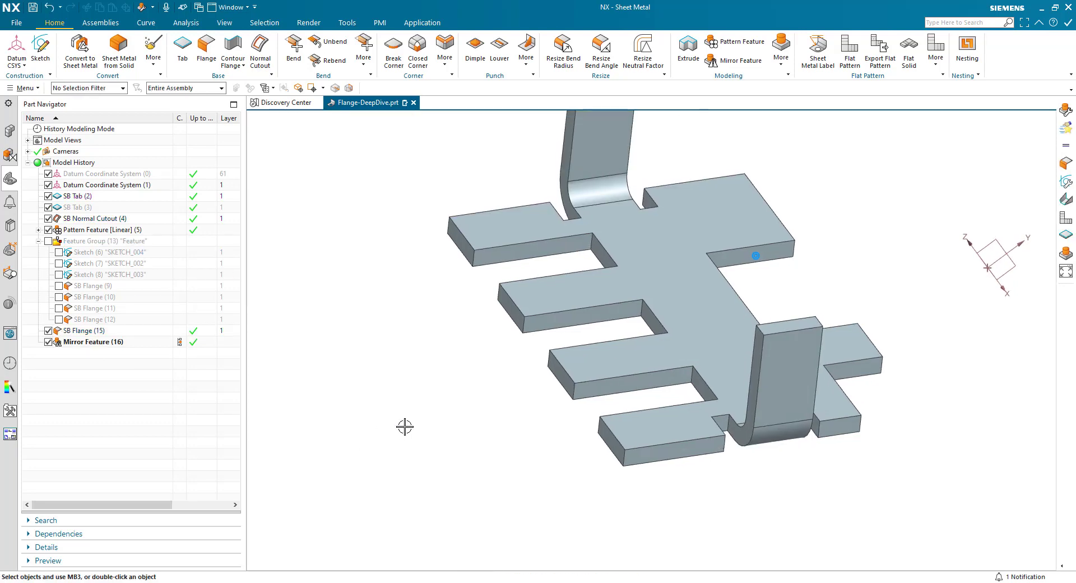
pyautogui.hotkey('ctrl', 'alt', 'f')
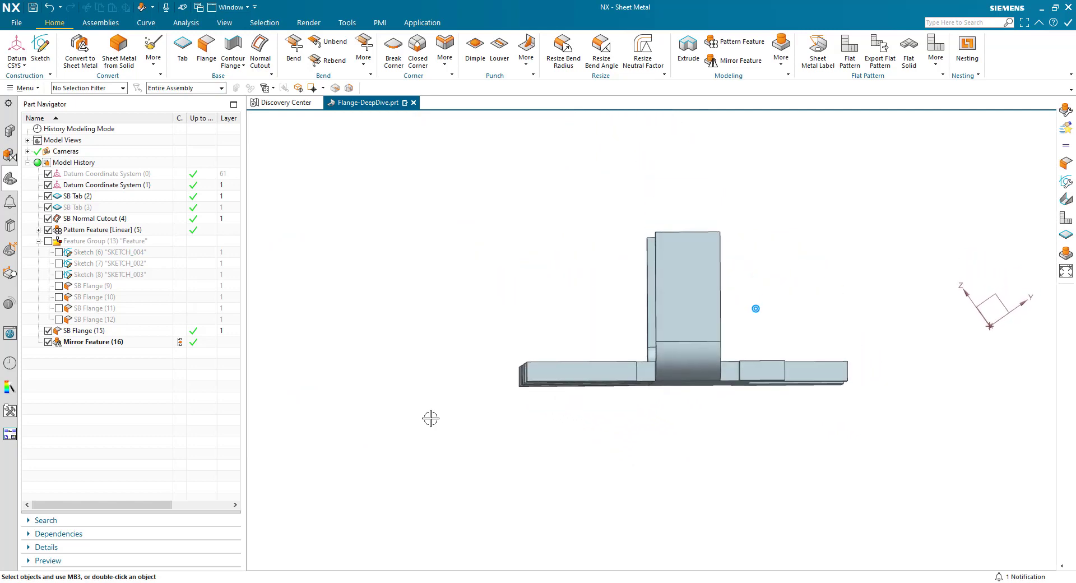
pyautogui.press('End')
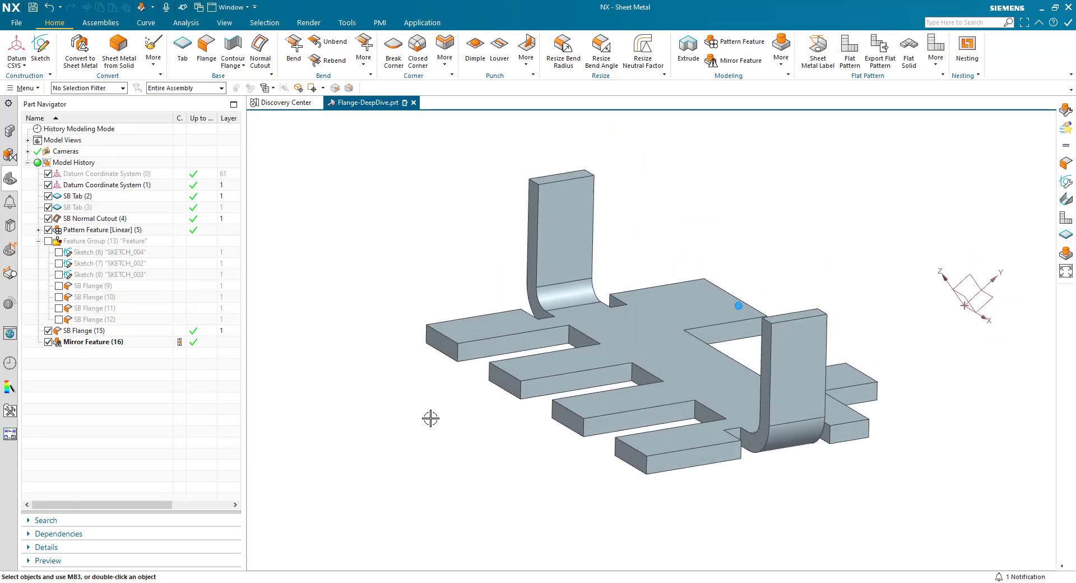
# Re-edit SB Flange (15) to toggle that option, then select Mirror Feature (16) for deletion
pyautogui.doubleClick(84, 330)
pyautogui.click(264, 286)
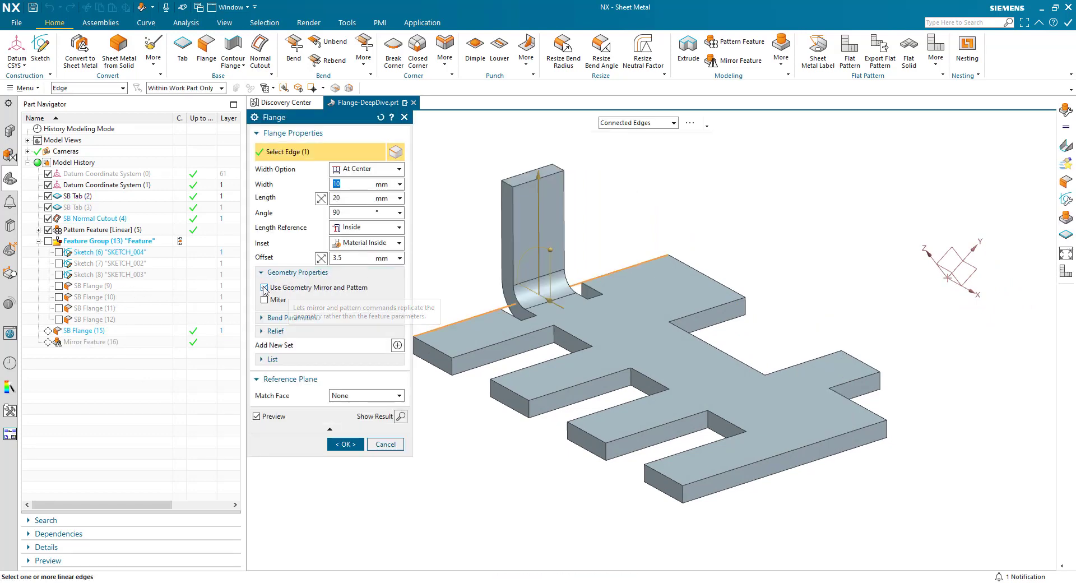
pyautogui.click(346, 444)
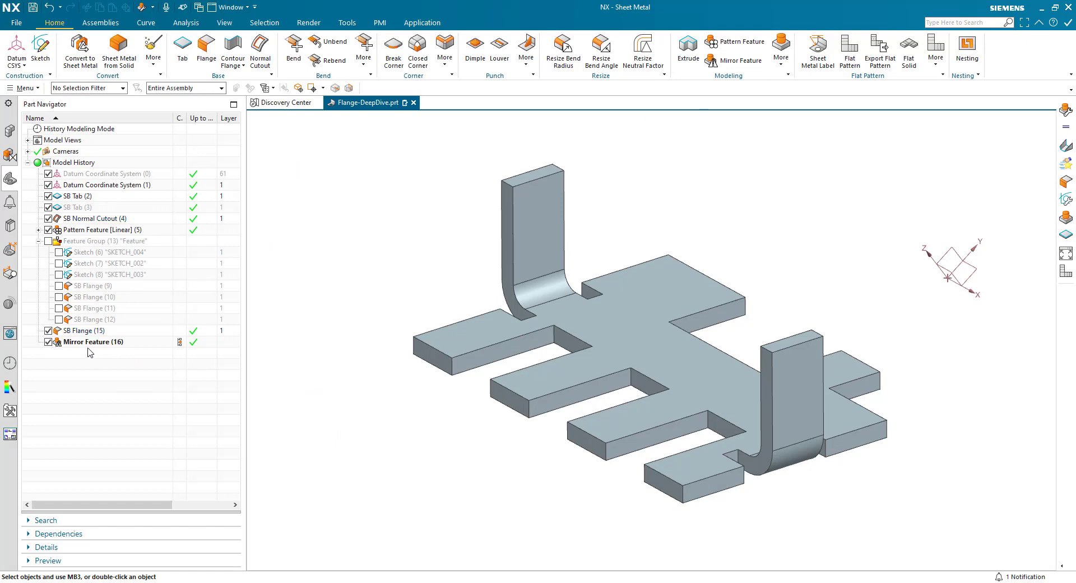
pyautogui.click(92, 343)
# Delete the mirror feature and the SB Flange (15) feature
pyautogui.press('Delete')
pyautogui.click(92, 332)
pyautogui.press('Delete')
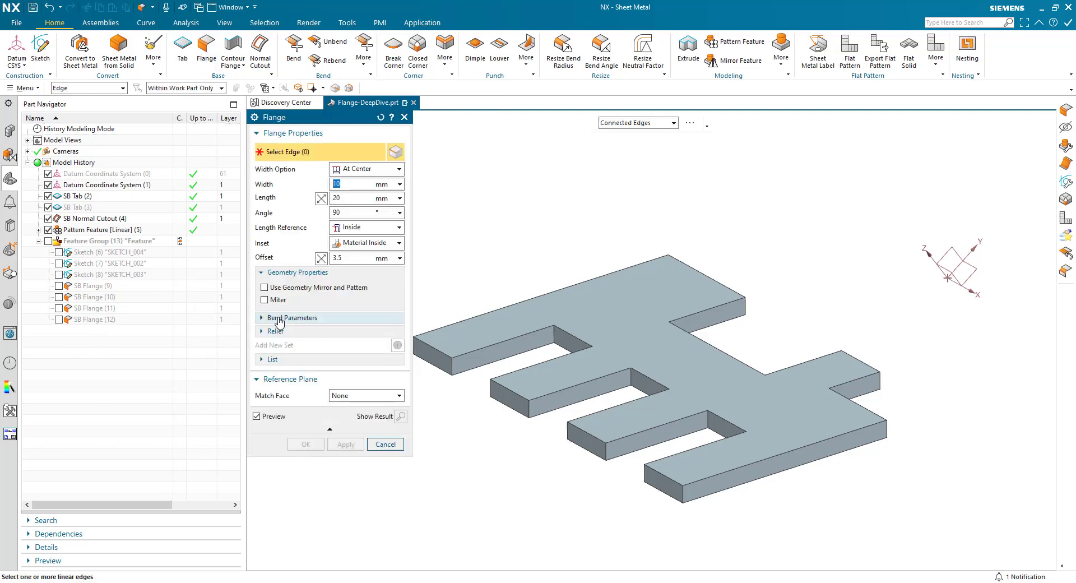
# Start a Full-width flange on the long back edge, adding a second edge with a mitered corner
pyautogui.click(636, 264)
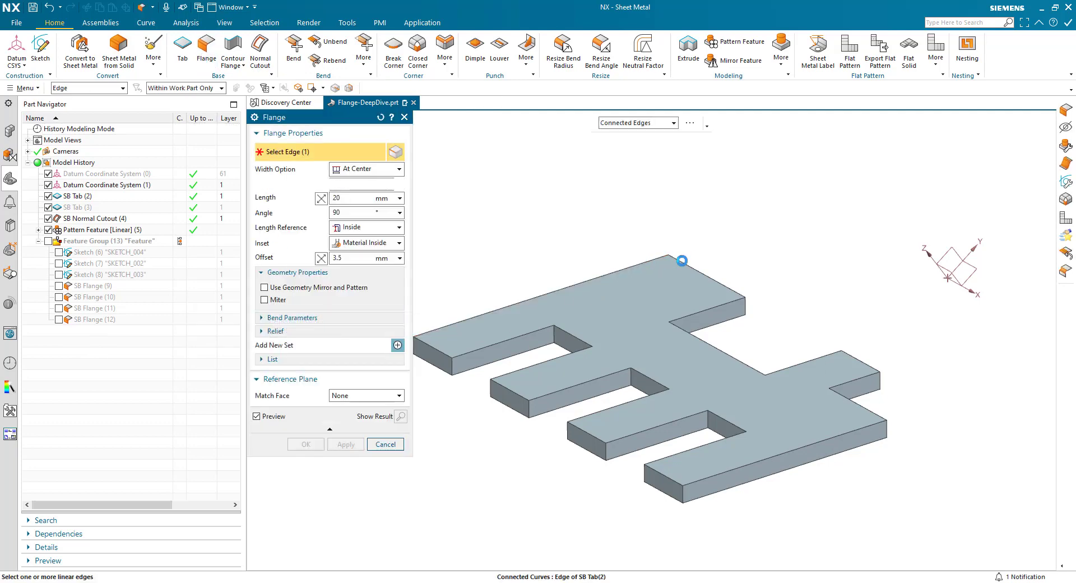
pyautogui.click(339, 169)
pyautogui.click(345, 183)
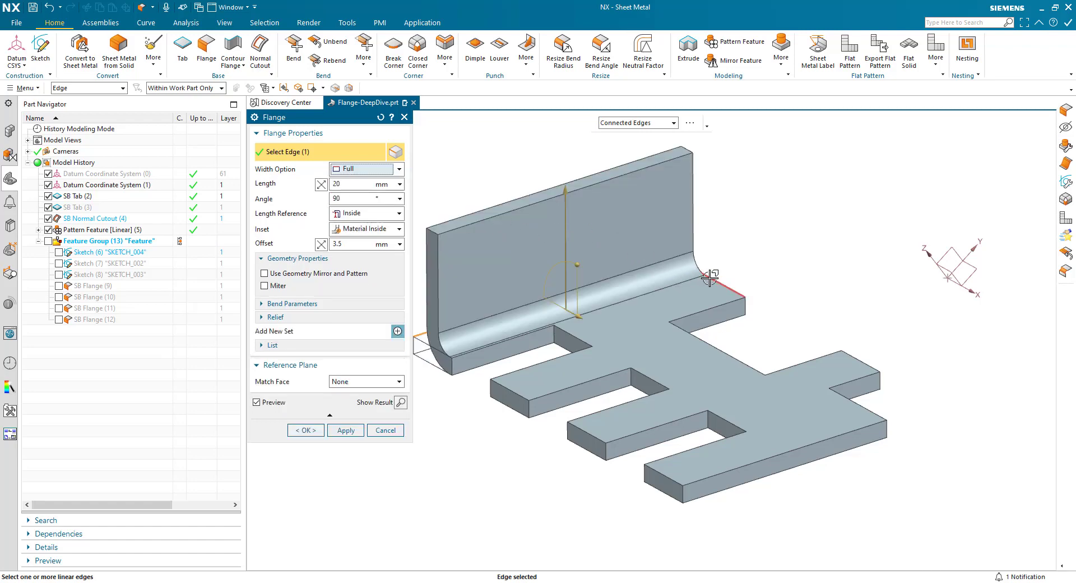
pyautogui.click(712, 277)
pyautogui.moveTo(711, 276); pyautogui.dragTo(367, 342, button='middle')
pyautogui.click(264, 285)
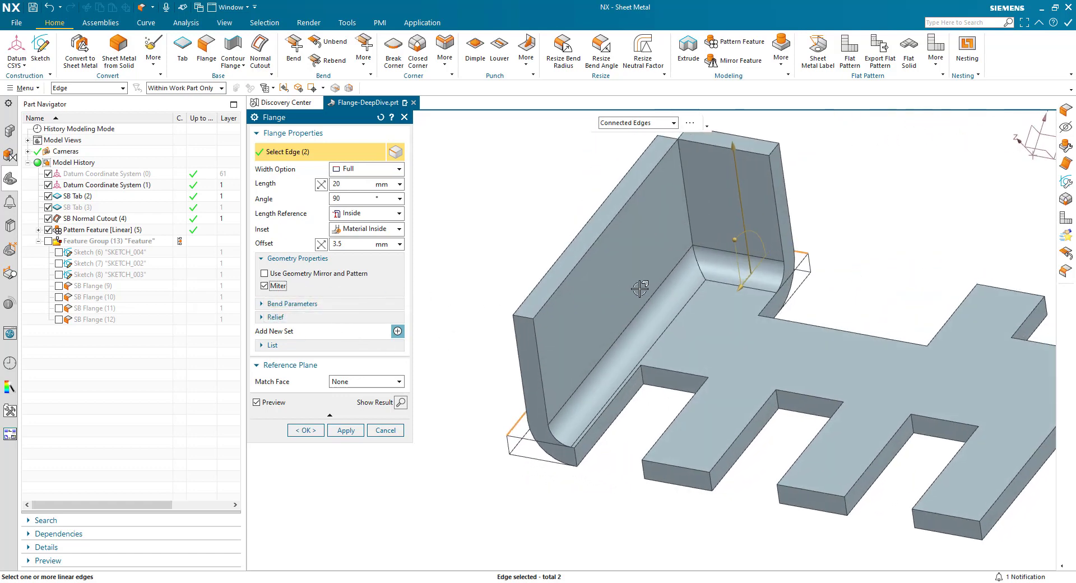
pyautogui.moveTo(639, 287); pyautogui.dragTo(706, 287, button='middle')
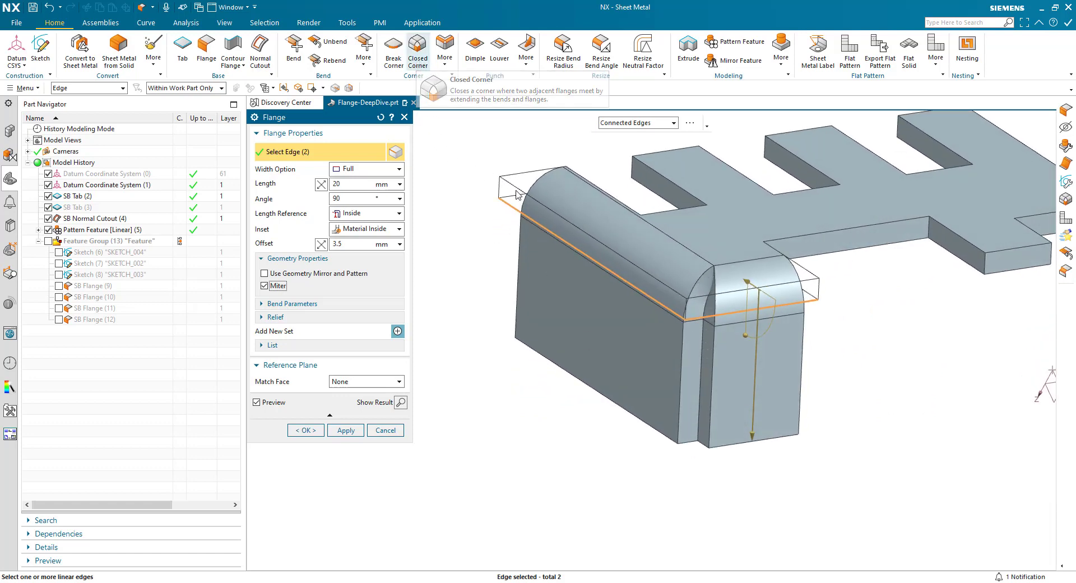
pyautogui.moveTo(711, 306); pyautogui.dragTo(824, 319, button='middle')
# Tilt the flange to 48° with a Bend Outside inset and drop the second edge
pyautogui.moveTo(832, 334); pyautogui.dragTo(793, 352)
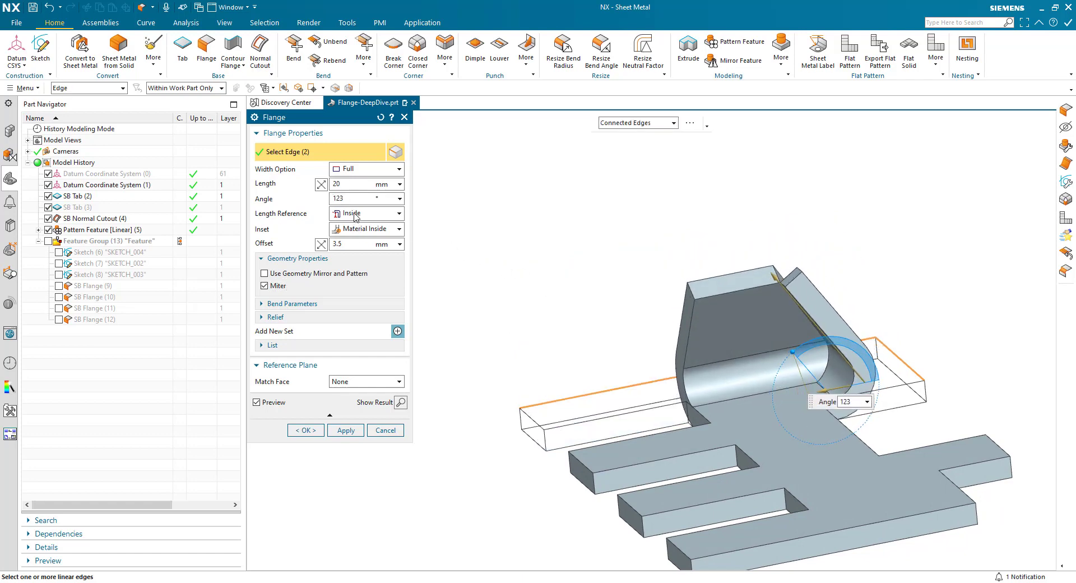
pyautogui.click(354, 228)
pyautogui.click(347, 266)
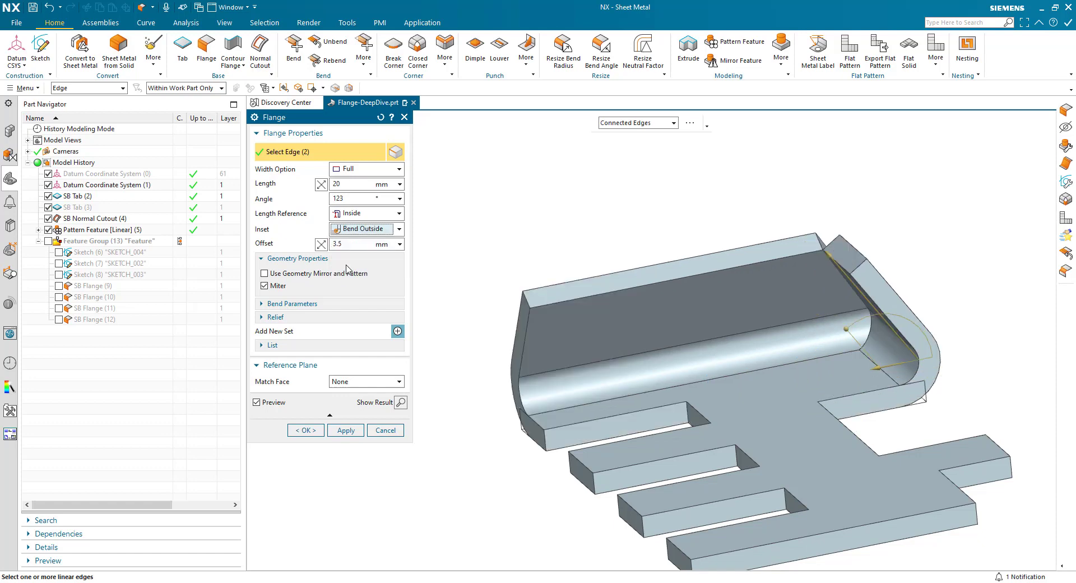
pyautogui.moveTo(516, 366)
pyautogui.mouseDown(button='middle')
pyautogui.moveTo(694, 363)
pyautogui.moveTo(718, 348)
pyautogui.moveTo(697, 366)
pyautogui.moveTo(680, 413)
pyautogui.moveTo(701, 432)
pyautogui.moveTo(708, 353)
pyautogui.mouseUp(button='middle')
pyautogui.moveTo(713, 339); pyautogui.dragTo(648, 344)
pyautogui.moveTo(582, 413); pyautogui.dragTo(549, 381, button='middle')
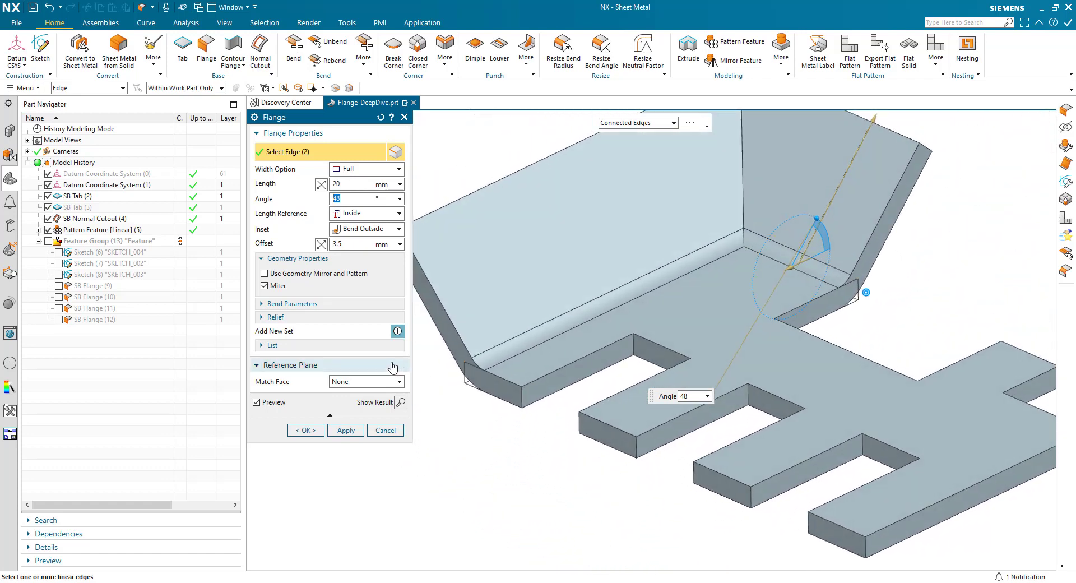
pyautogui.keyDown('shift'); pyautogui.click(817, 264); pyautogui.keyUp('shift')
pyautogui.moveTo(858, 295); pyautogui.dragTo(829, 303, button='middle')
pyautogui.moveTo(353, 314); pyautogui.dragTo(263, 260, button='middle')
pyautogui.click(262, 258)
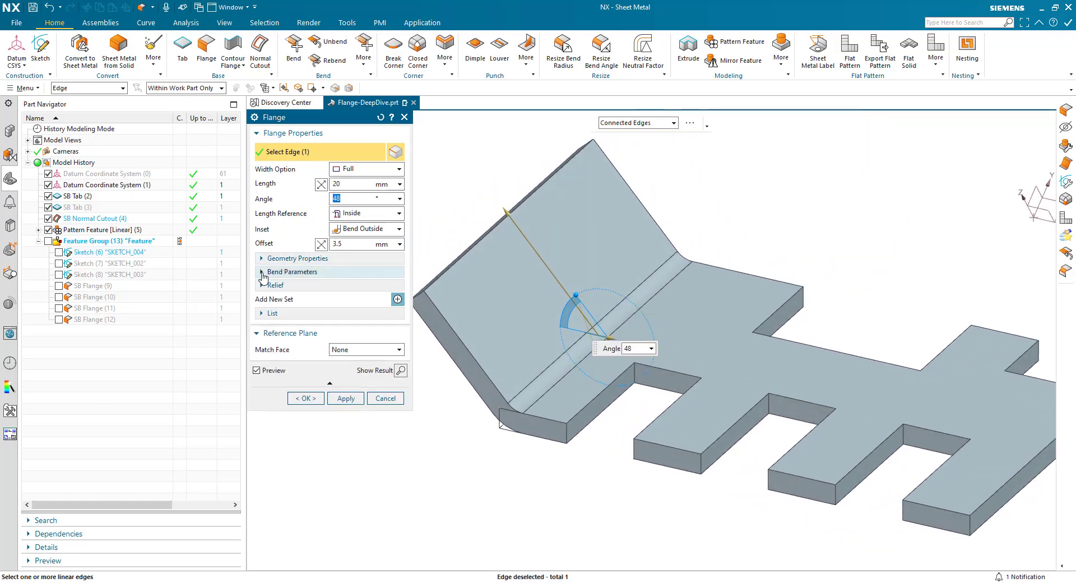
# Expand Bend Parameters to show the 3 mm bend radius and 0.33 neutral factor
pyautogui.click(261, 259)
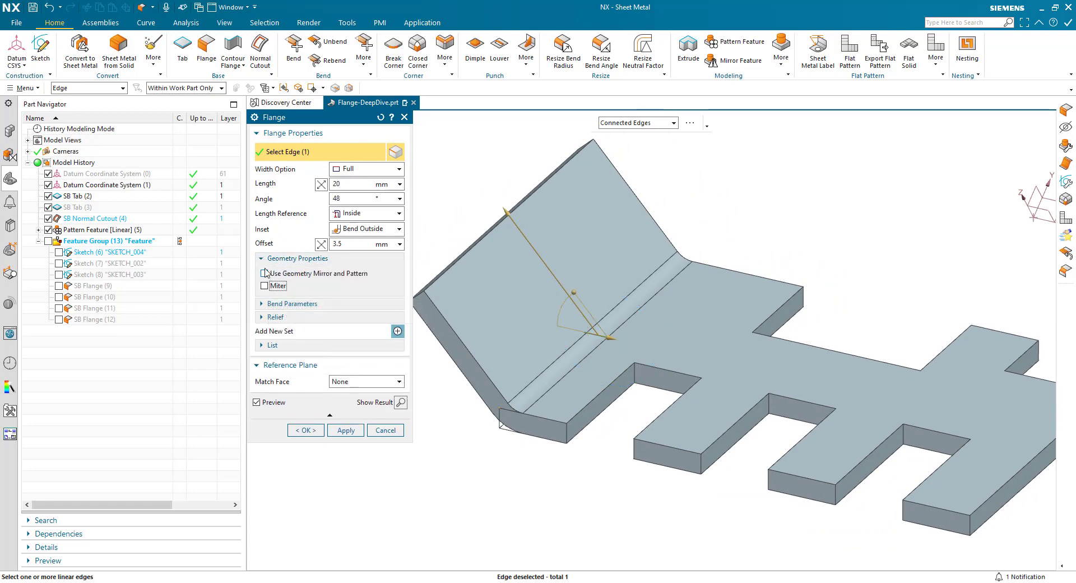
pyautogui.click(262, 258)
pyautogui.click(267, 271)
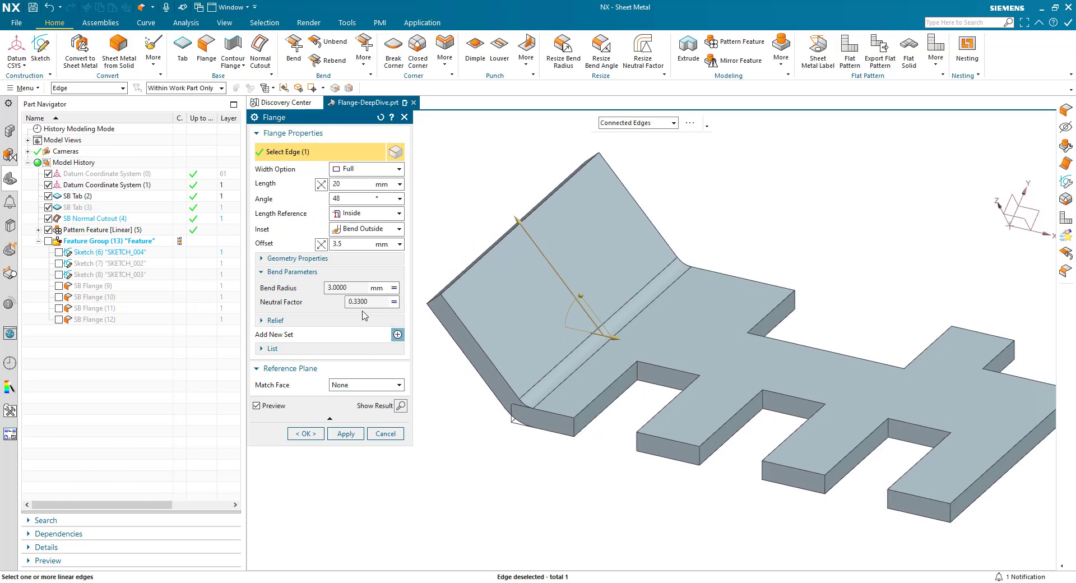
# Discard the angled flange and open Sheet Metal preferences, keeping Value Entry parameters
pyautogui.click(377, 435)
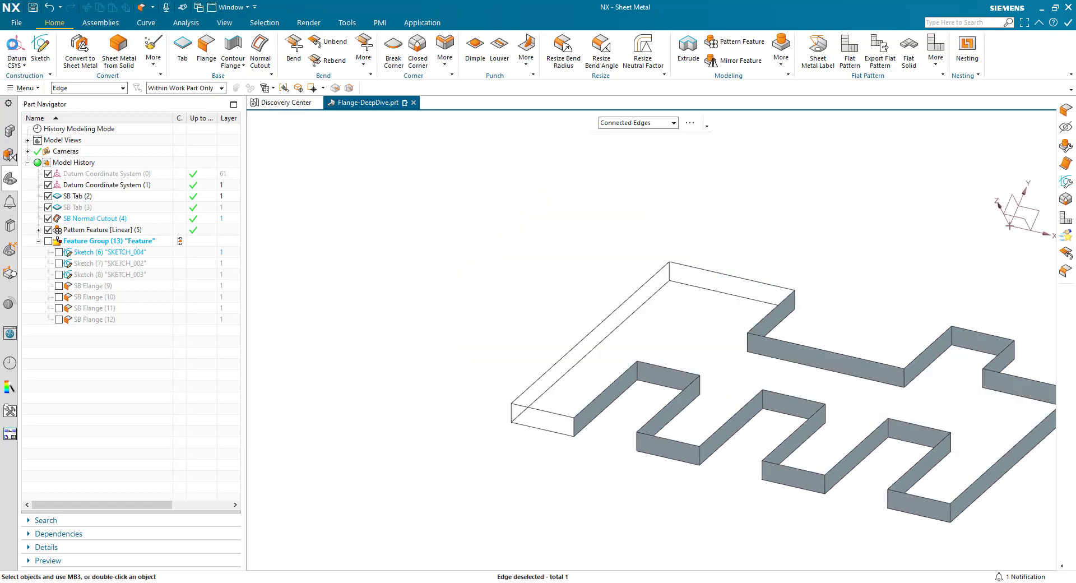
pyautogui.click(16, 23)
pyautogui.click(130, 54)
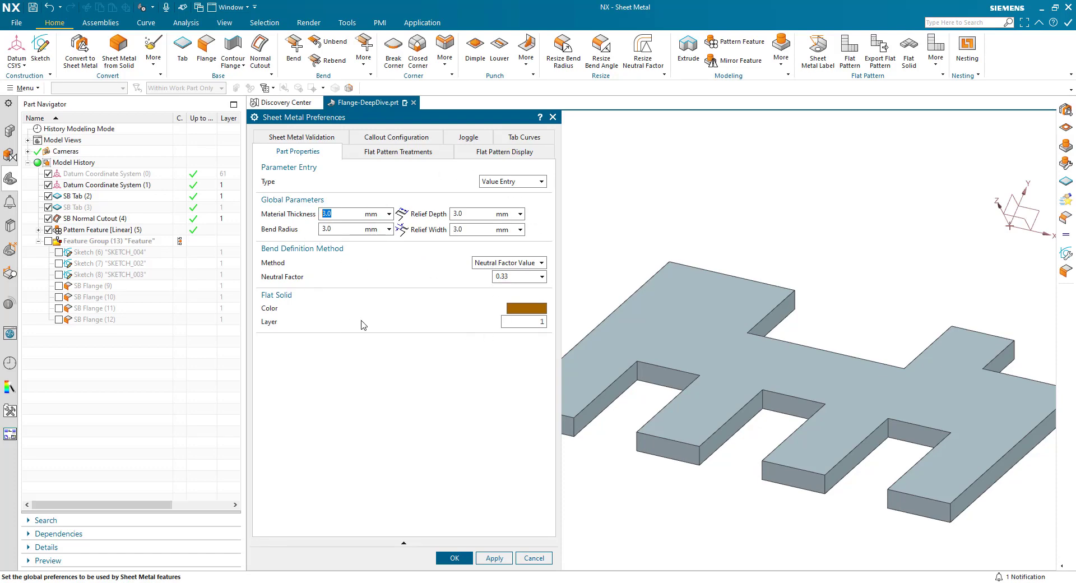
pyautogui.click(495, 183)
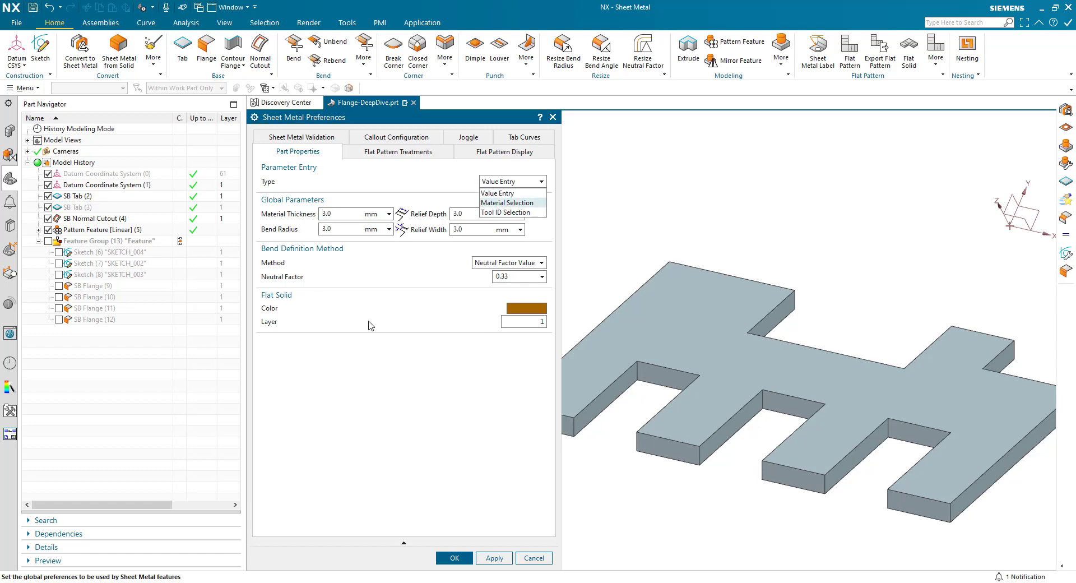
pyautogui.click(345, 378)
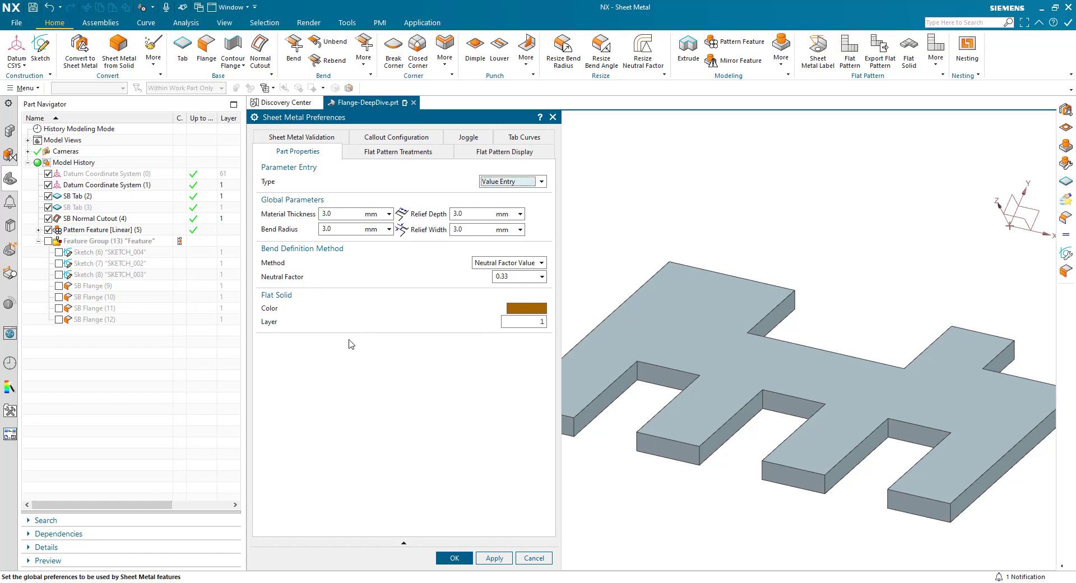
# Set the default bend radius to 5 mm and neutral factor to 0.4, then start a new flange
pyautogui.click(325, 229)
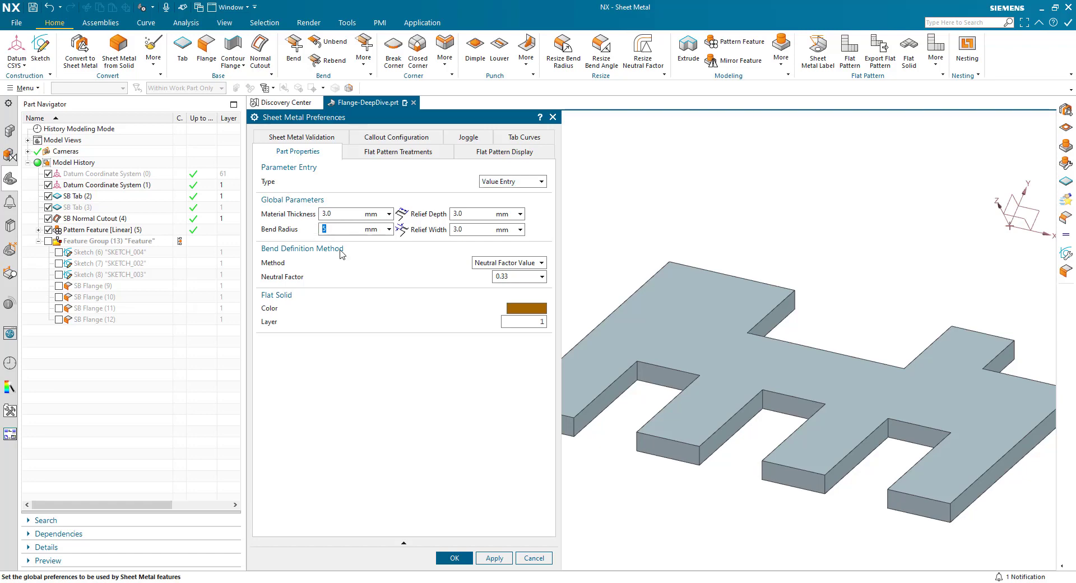
pyautogui.doubleClick(520, 278)
pyautogui.write('.4')
pyautogui.click(454, 557)
pyautogui.click(206, 51)
# Put a flange on the top-left edge with a Bend Outside inset
pyautogui.click(560, 355)
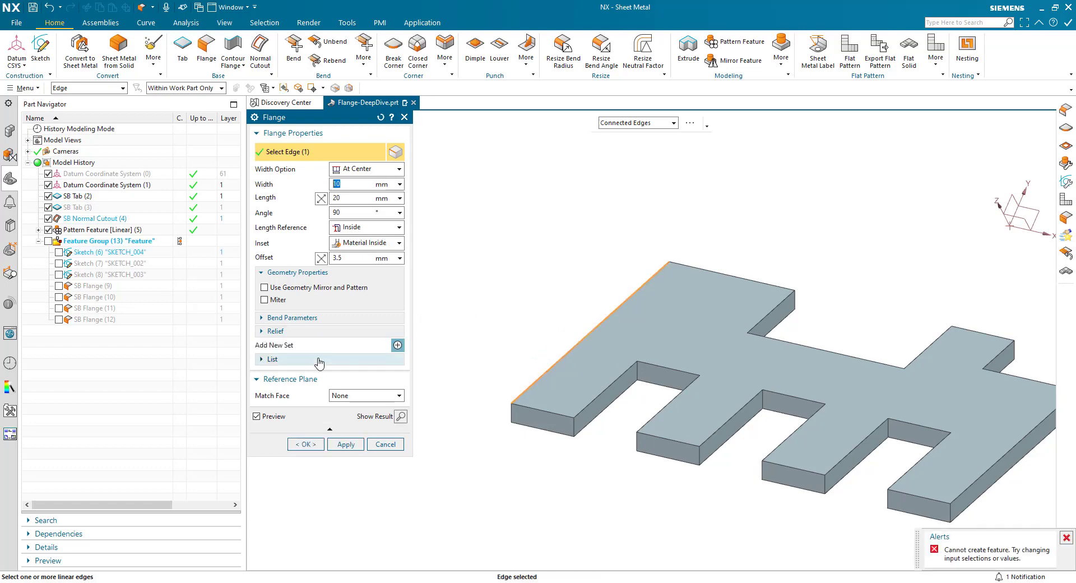
pyautogui.click(311, 324)
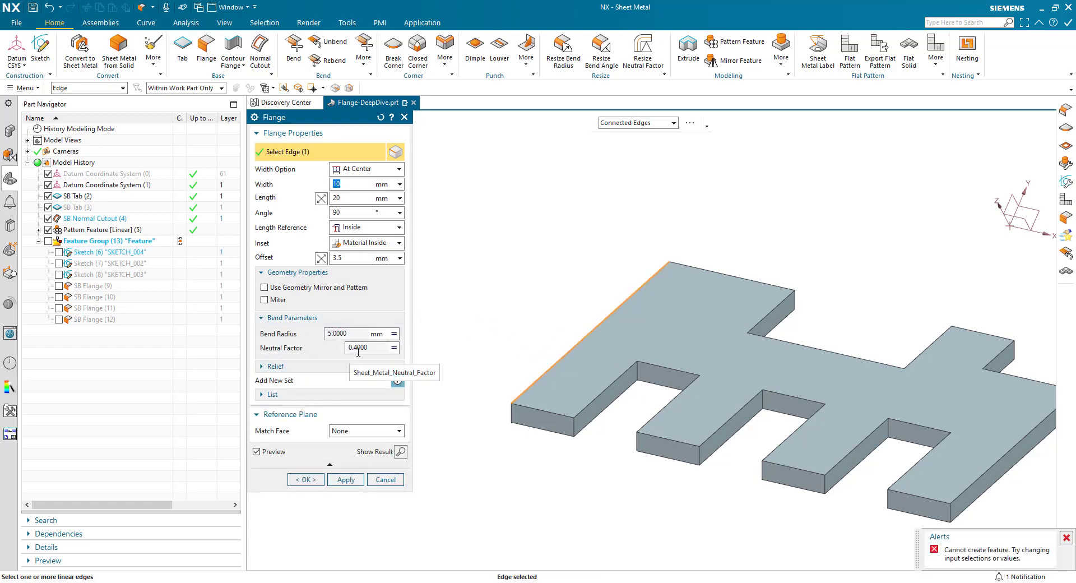
pyautogui.click(358, 242)
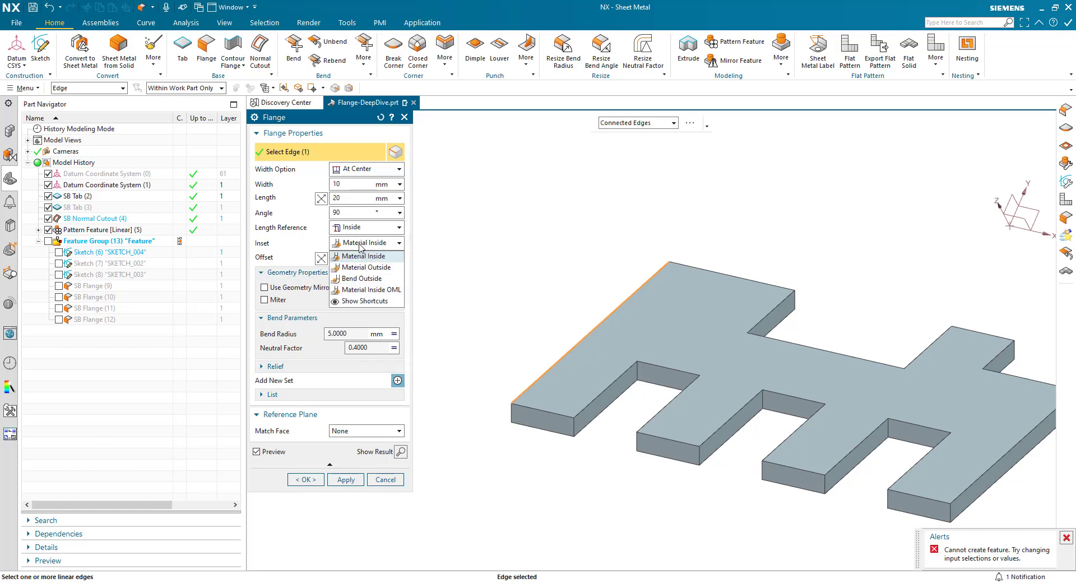
pyautogui.click(367, 279)
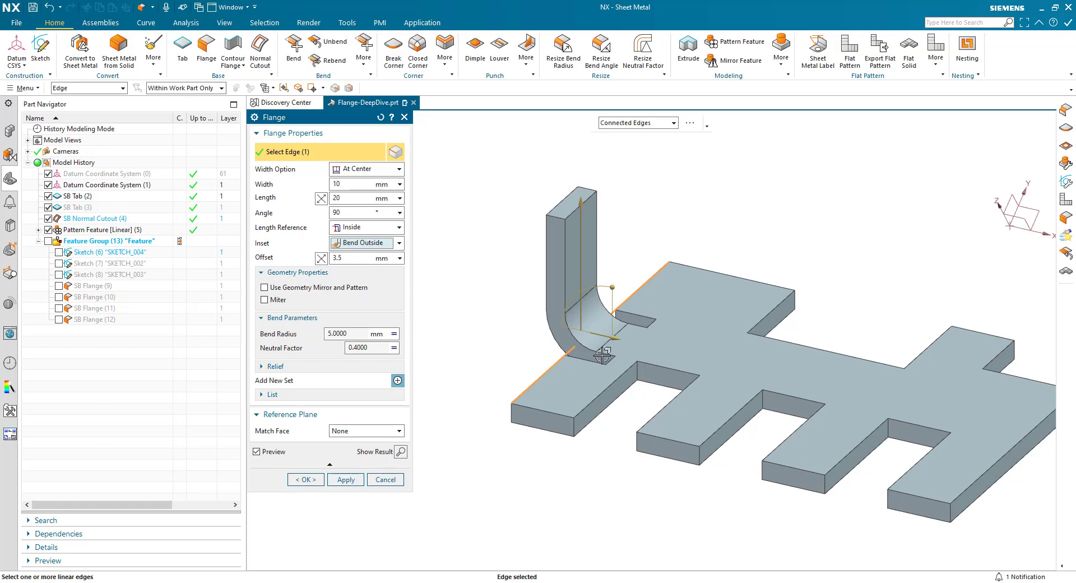
pyautogui.scroll(-4, 595, 364)
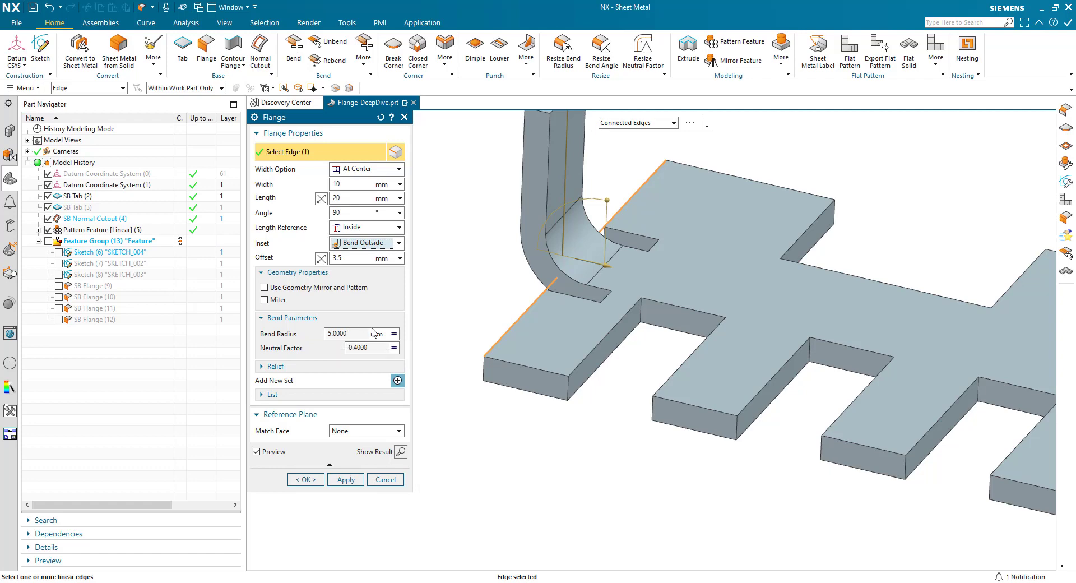
# Override the bend radius locally to 3 mm and the neutral factor locally, then cancel the flange
pyautogui.click(394, 334)
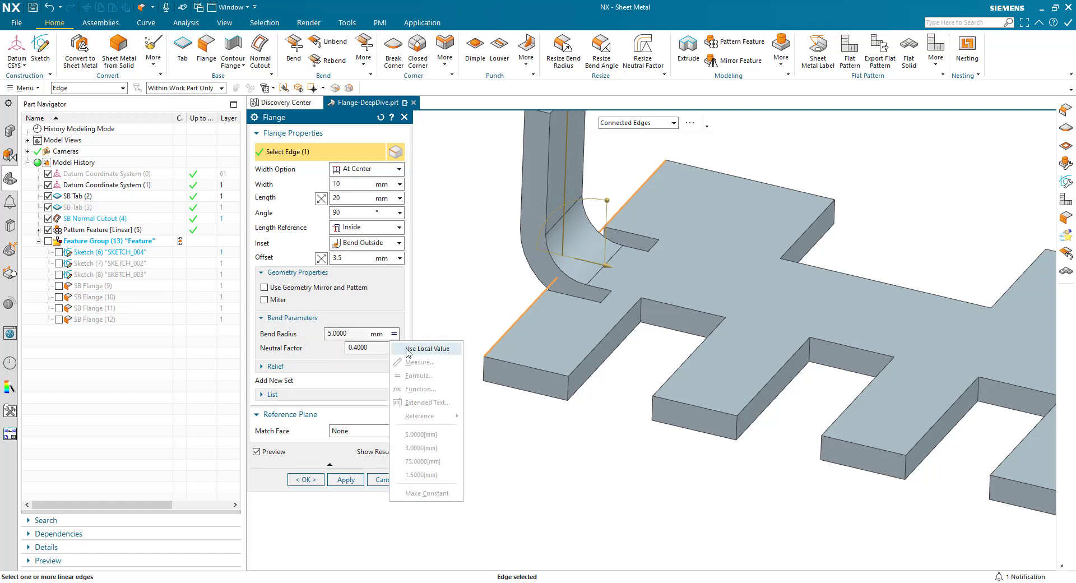
pyautogui.click(415, 349)
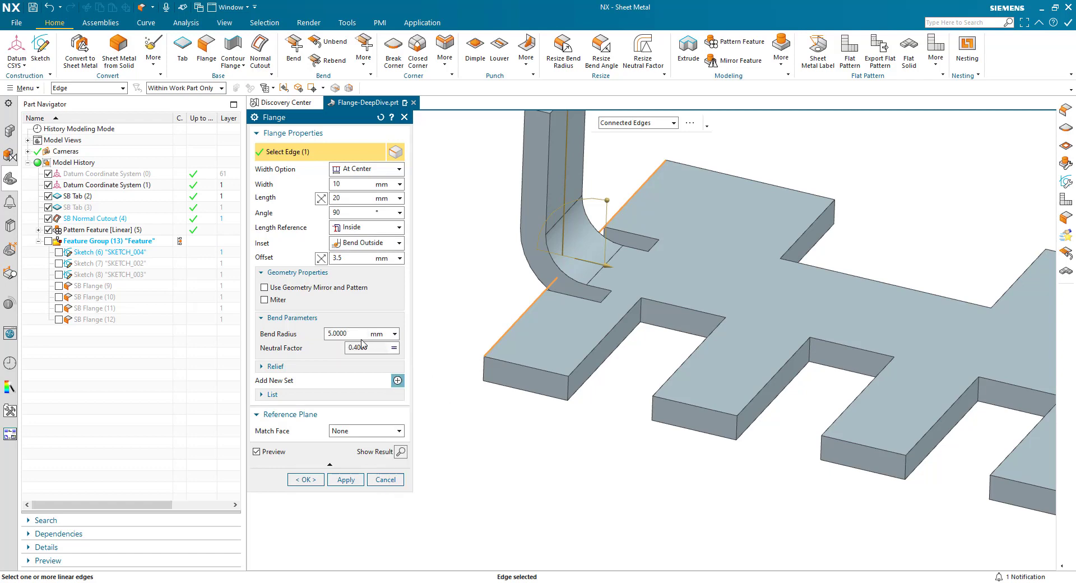
pyautogui.press('Return')
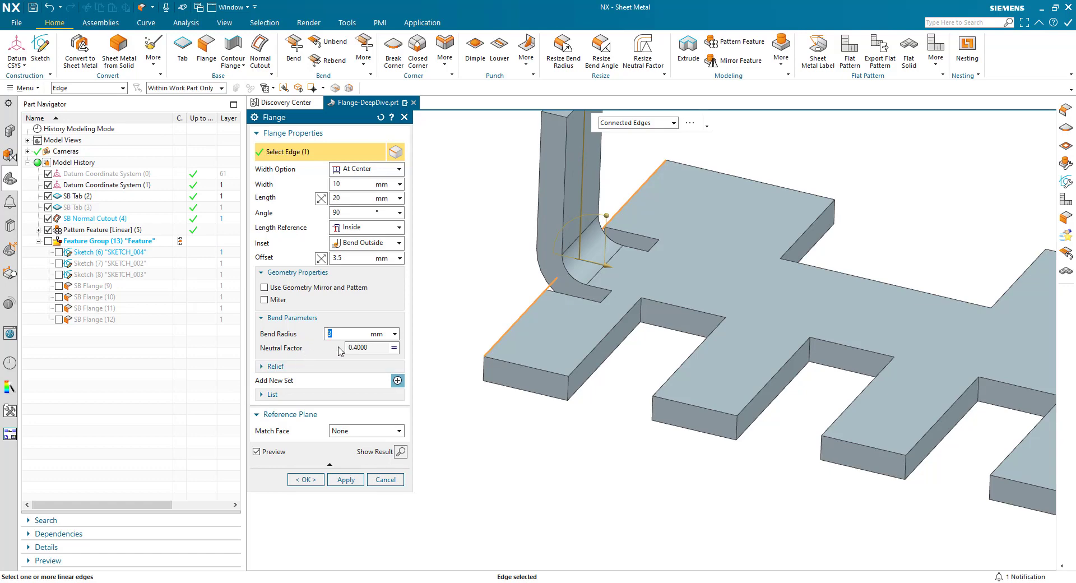
pyautogui.rightClick(395, 347)
pyautogui.click(404, 368)
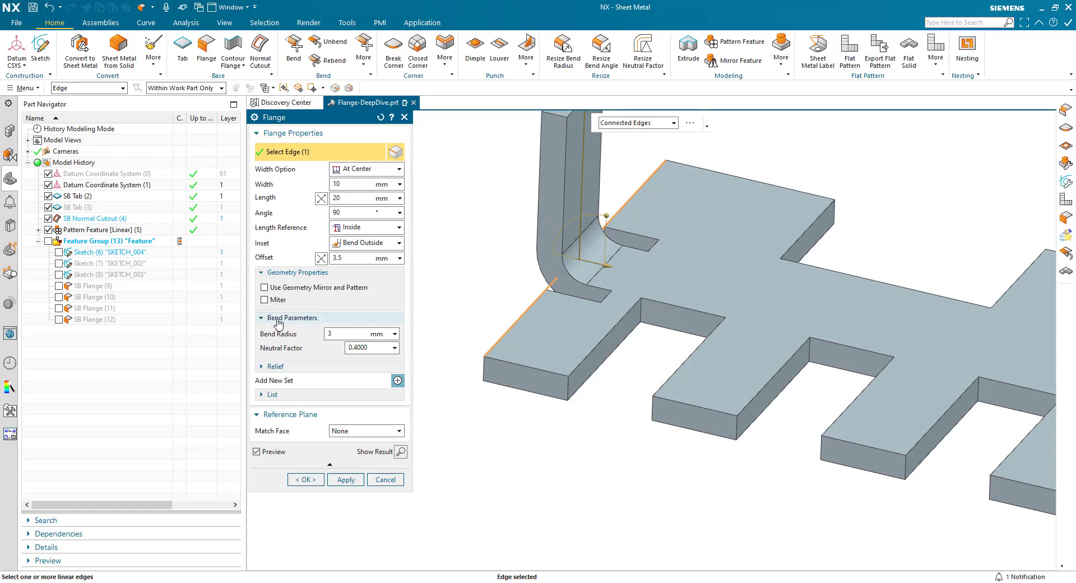
pyautogui.click(385, 479)
# Start a new flange on the top-left edge with a Bend Outside inset
pyautogui.click(206, 49)
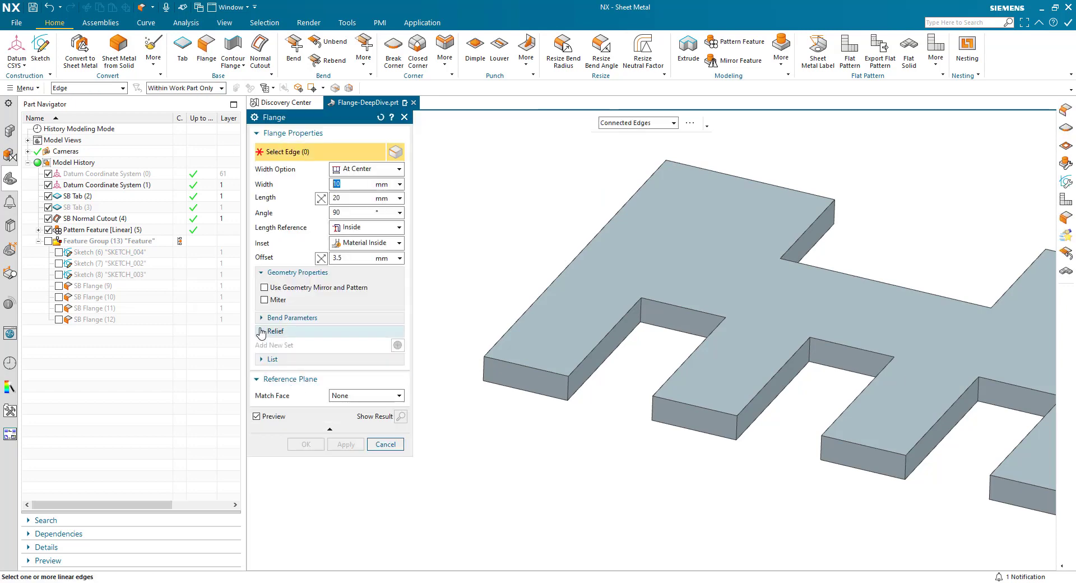
pyautogui.click(579, 247)
pyautogui.click(373, 243)
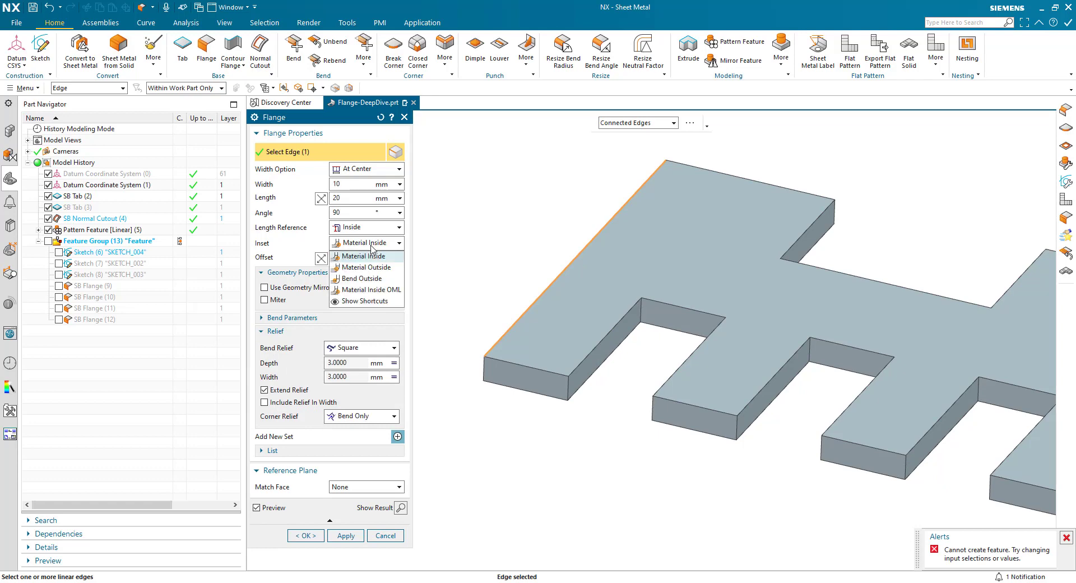
pyautogui.click(371, 280)
pyautogui.moveTo(521, 314); pyautogui.dragTo(600, 432, button='middle')
pyautogui.scroll(5, 599, 432)
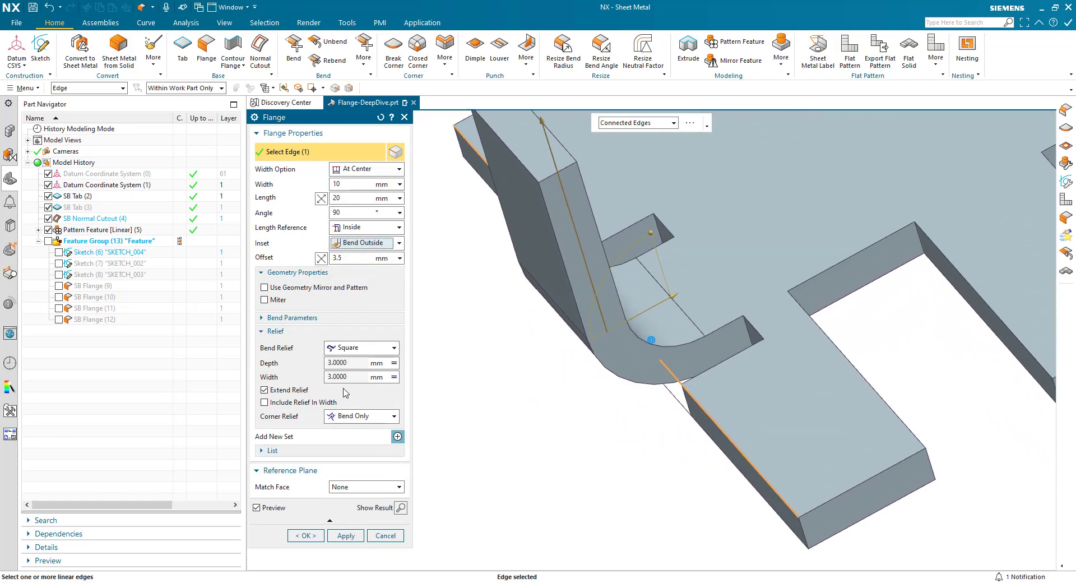
# Make the bend reliefs Round and check the 3 mm relief depth options
pyautogui.click(395, 352)
pyautogui.click(350, 376)
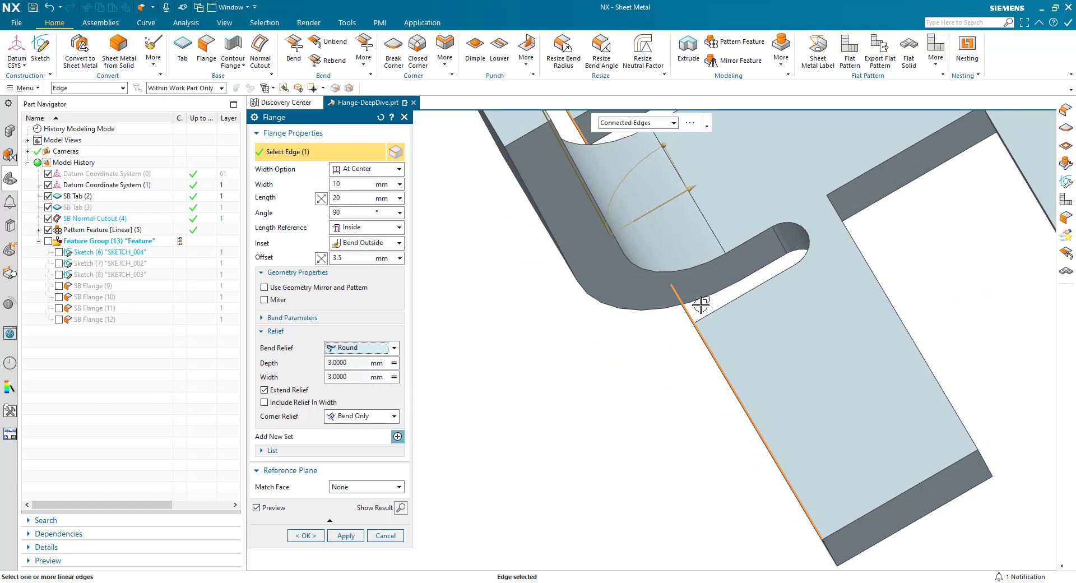
pyautogui.moveTo(733, 260)
pyautogui.mouseDown(button='middle')
pyautogui.moveTo(728, 334)
pyautogui.moveTo(663, 421)
pyautogui.moveTo(697, 384)
pyautogui.mouseUp(button='middle')
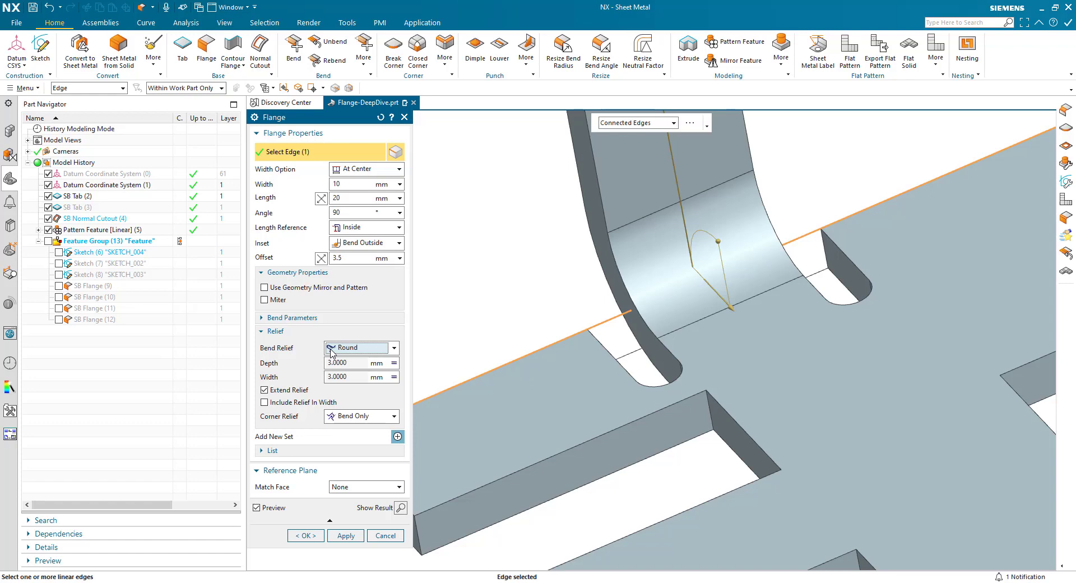
pyautogui.click(394, 365)
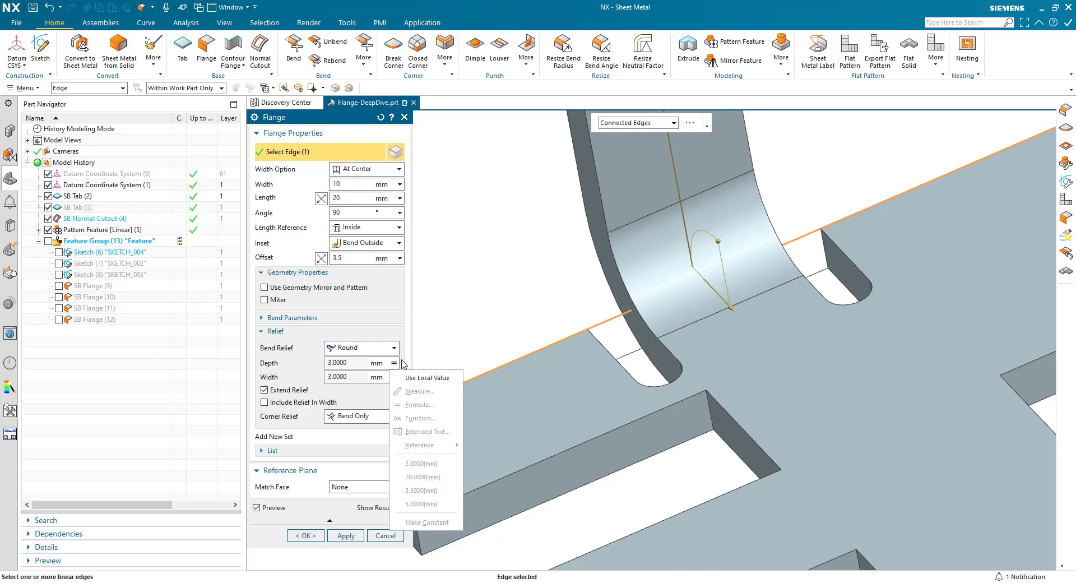
pyautogui.click(402, 362)
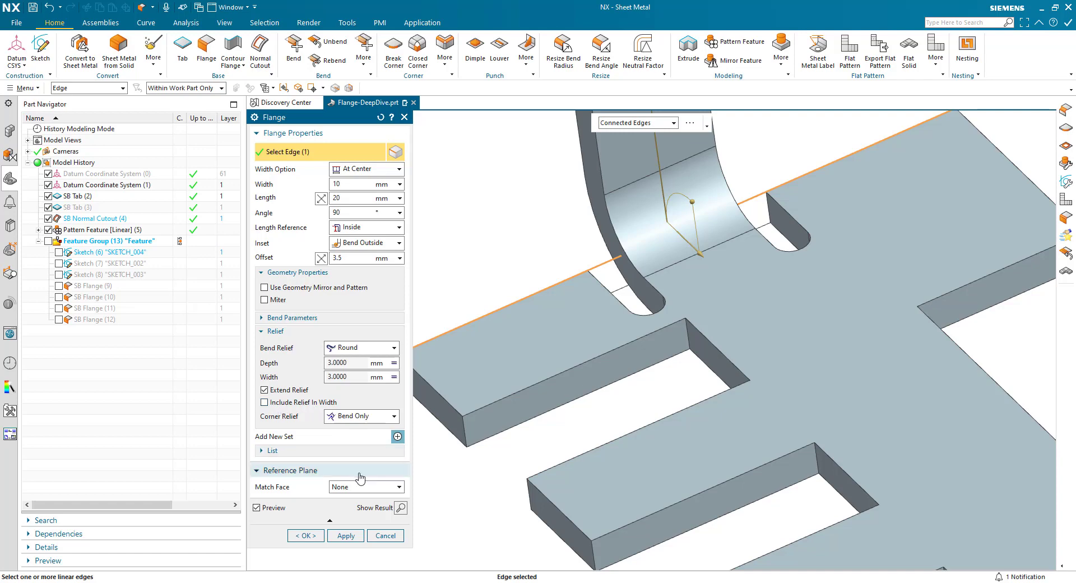
# Switch the flange to Full width on a newly selected edge
pyautogui.keyDown('shift'); pyautogui.click(547, 286); pyautogui.keyUp('shift')
pyautogui.scroll(-5, 548, 288)
pyautogui.moveTo(583, 295); pyautogui.dragTo(697, 422, button='middle')
pyautogui.scroll(5, 697, 422)
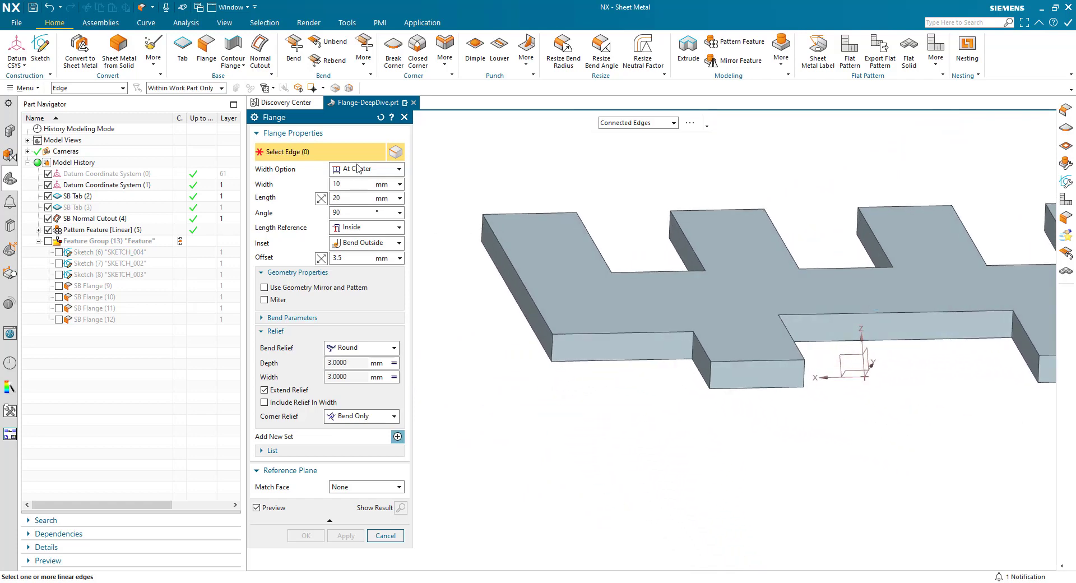
pyautogui.click(357, 168)
pyautogui.click(359, 185)
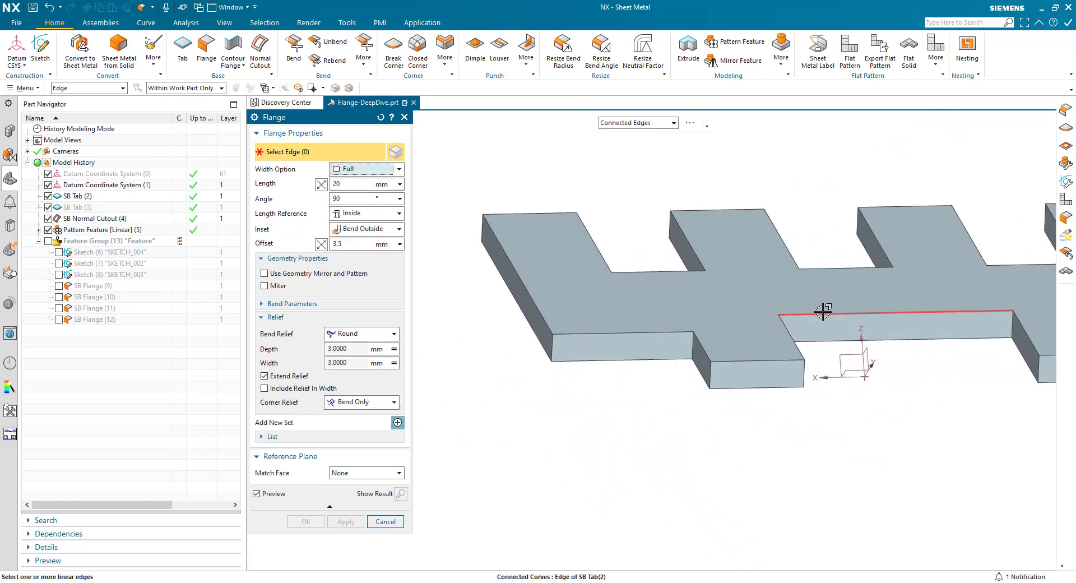
pyautogui.click(836, 337)
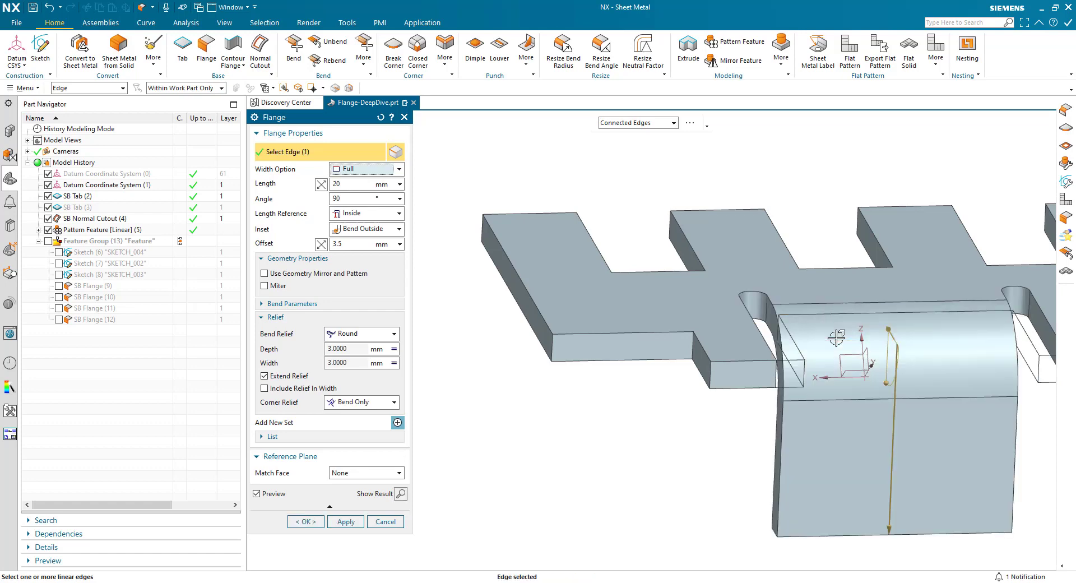
pyautogui.moveTo(836, 337); pyautogui.dragTo(569, 409, button='middle')
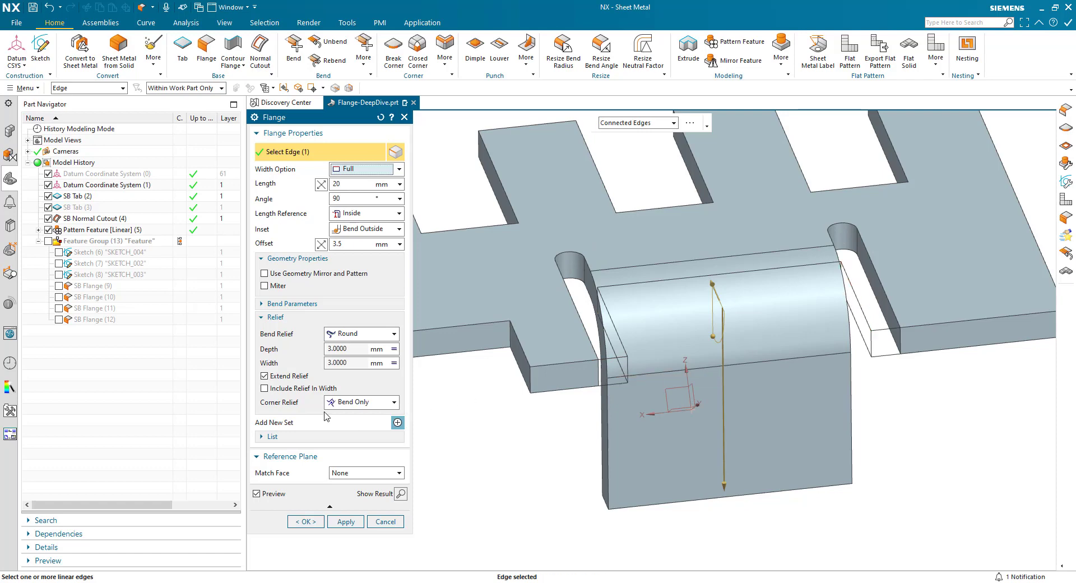
# Compare Include Relief In Width on and off with a second edge, then discard and restart the flange
pyautogui.click(264, 388)
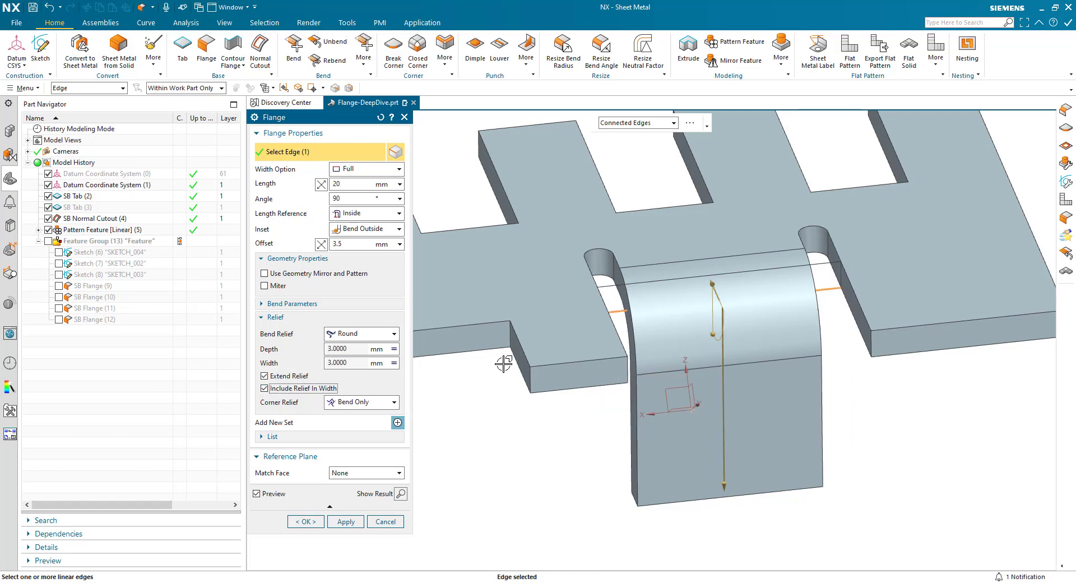
pyautogui.moveTo(776, 362); pyautogui.dragTo(630, 293, button='middle')
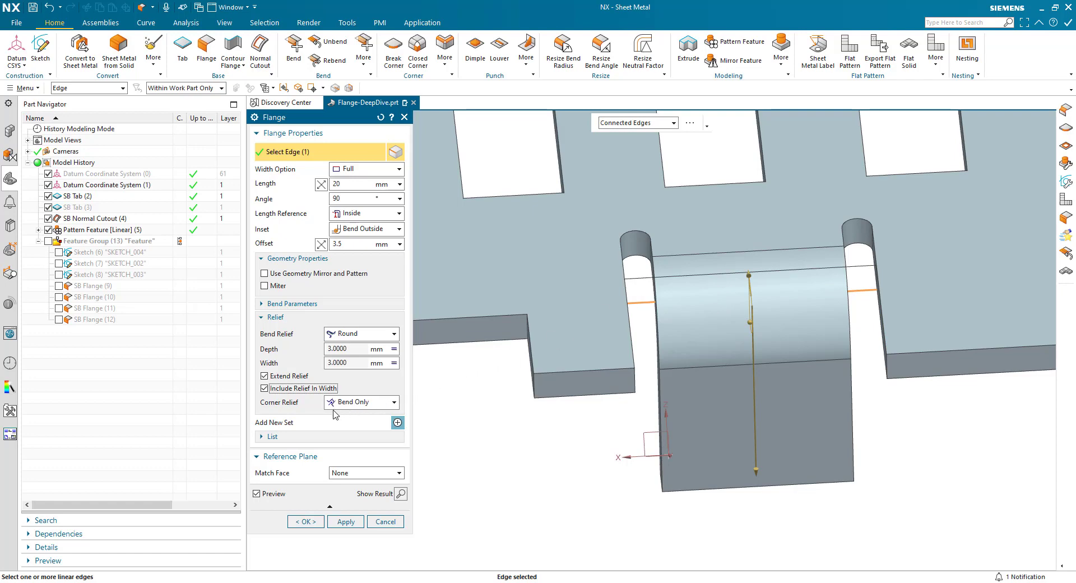
pyautogui.scroll(2, 672, 336)
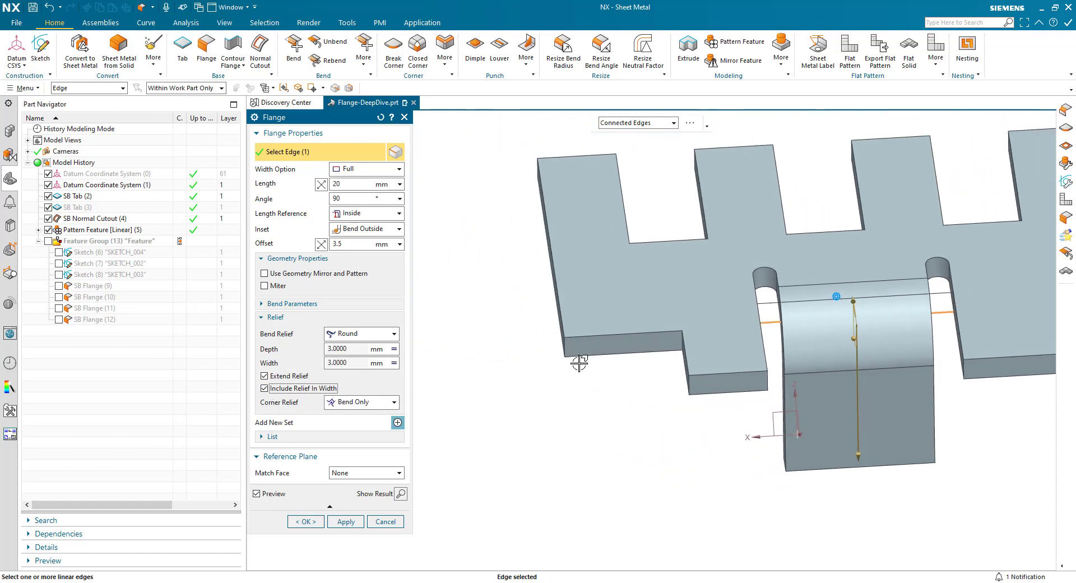
pyautogui.click(599, 356)
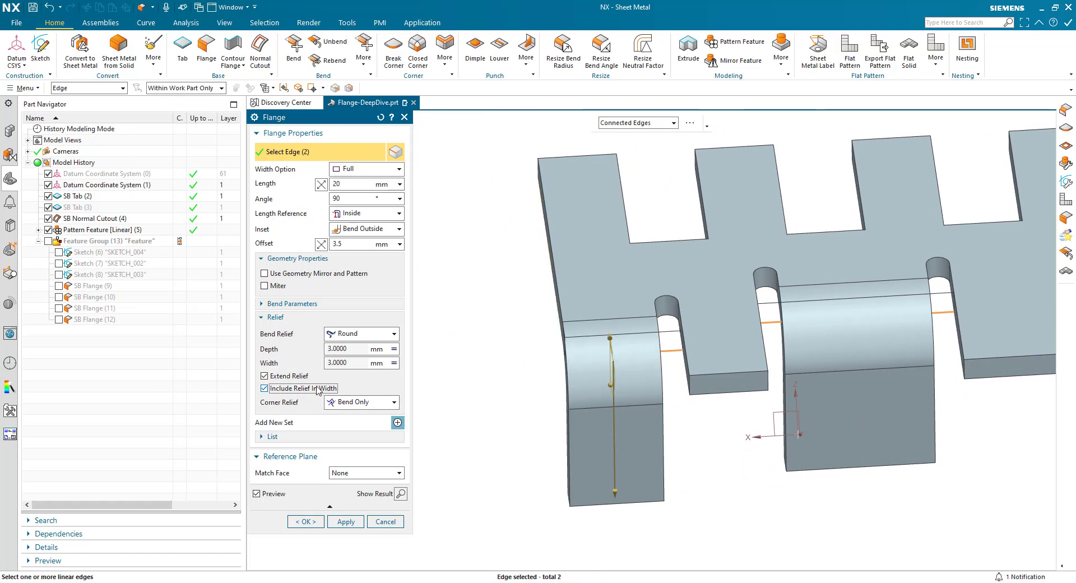
pyautogui.click(265, 389)
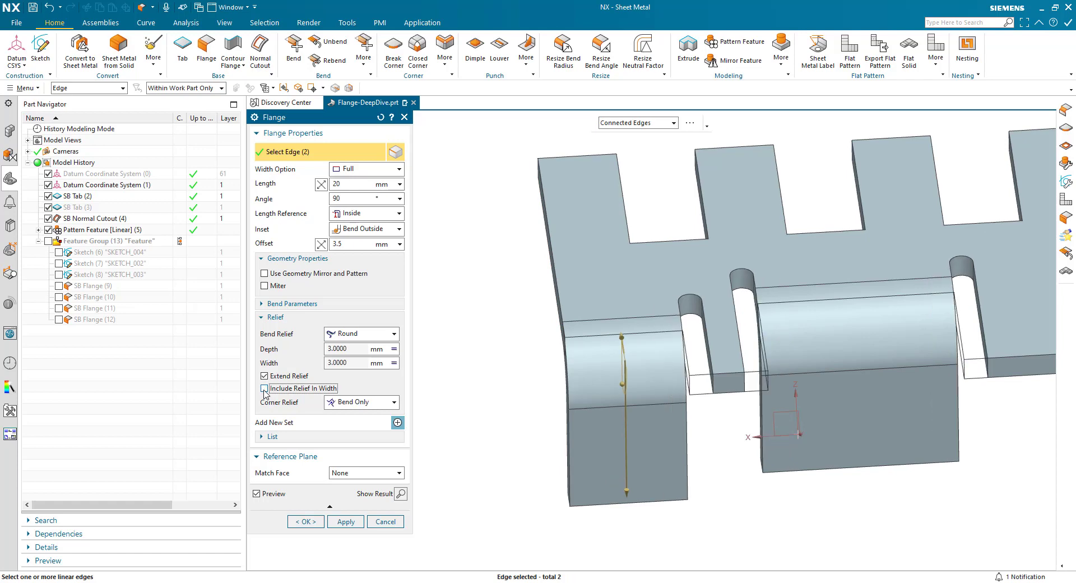
pyautogui.click(264, 389)
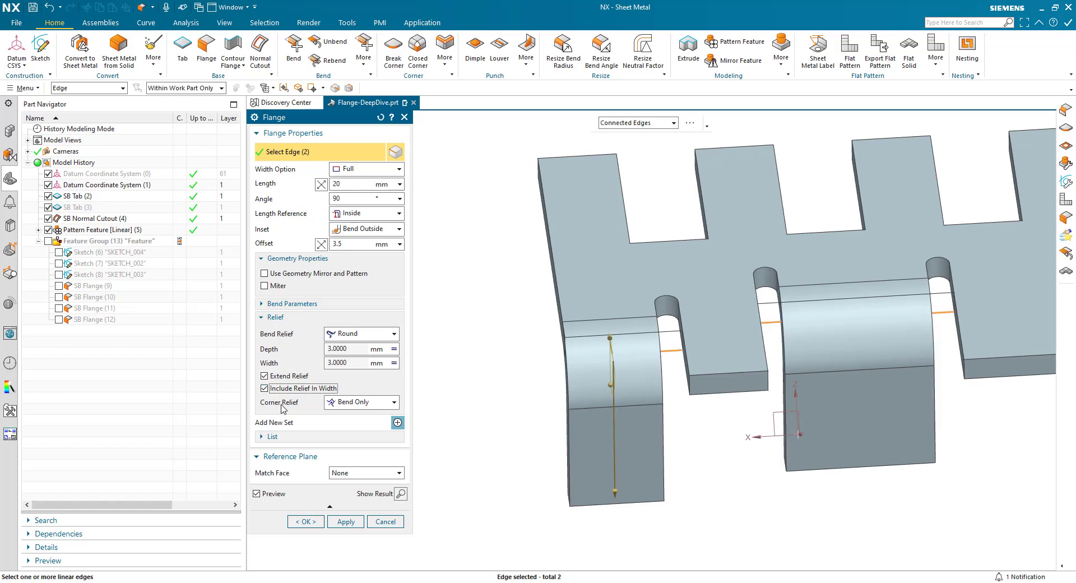
pyautogui.press('Escape')
pyautogui.click(207, 47)
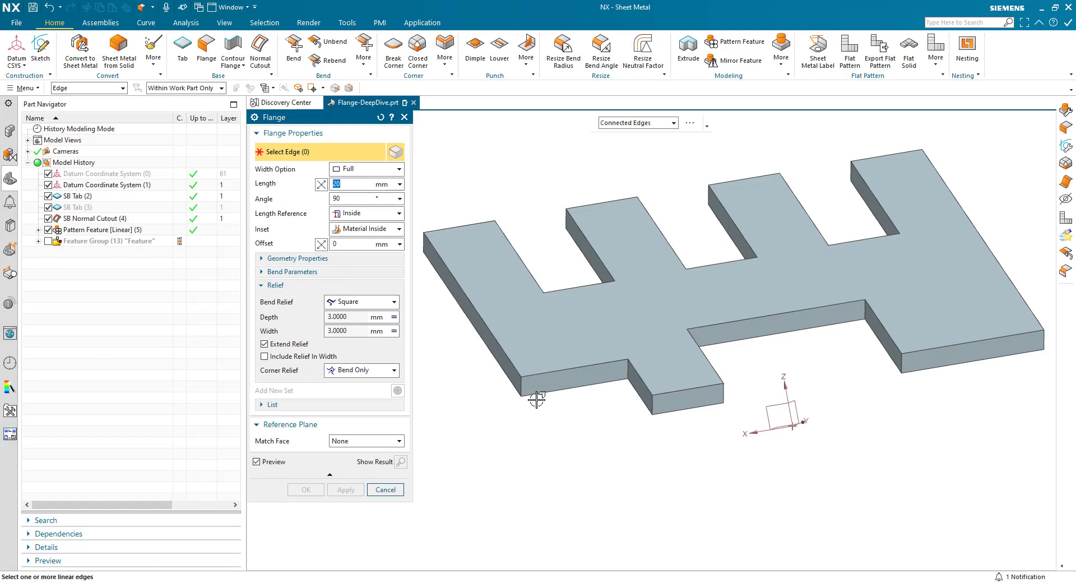
# Put a flange on two edges with corner relief set to None
pyautogui.click(498, 370)
pyautogui.click(494, 358)
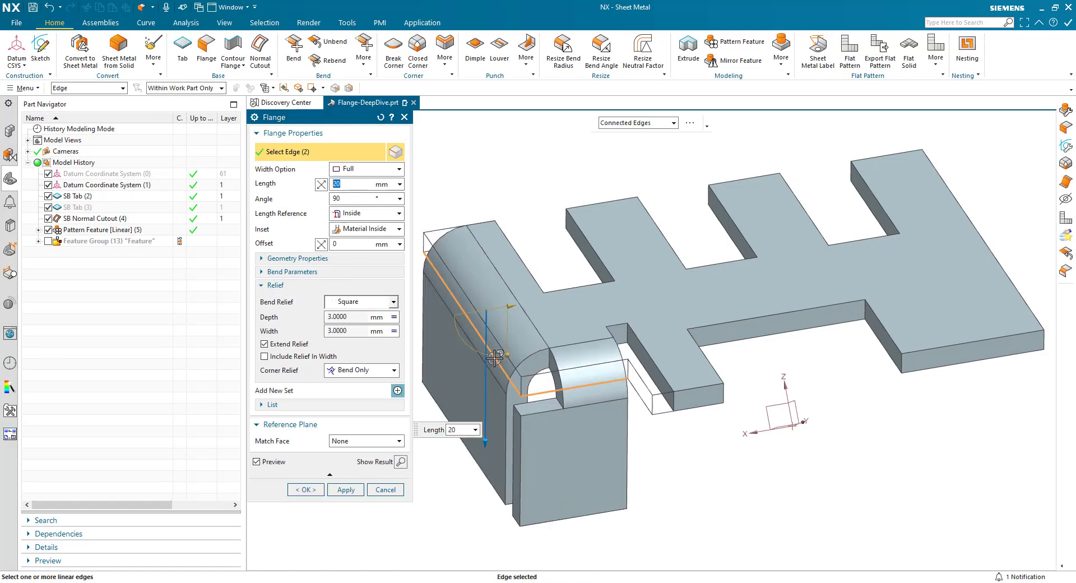
pyautogui.moveTo(494, 357); pyautogui.dragTo(668, 326, button='middle')
pyautogui.click(373, 371)
pyautogui.click(344, 417)
# Switch the corner relief to Bend Only, then to Bend/Face, and review the choices
pyautogui.click(341, 372)
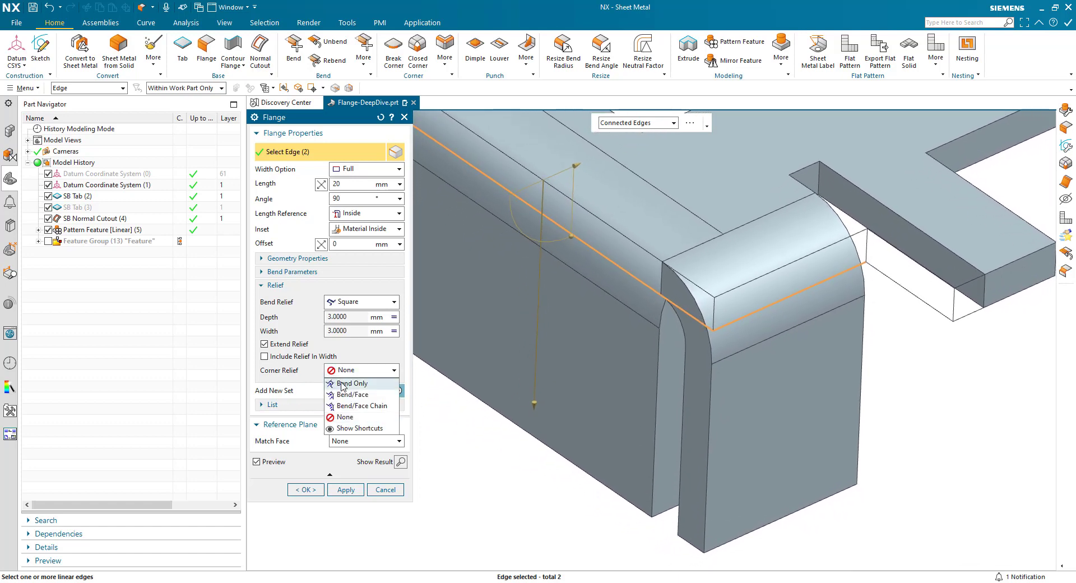
pyautogui.click(343, 384)
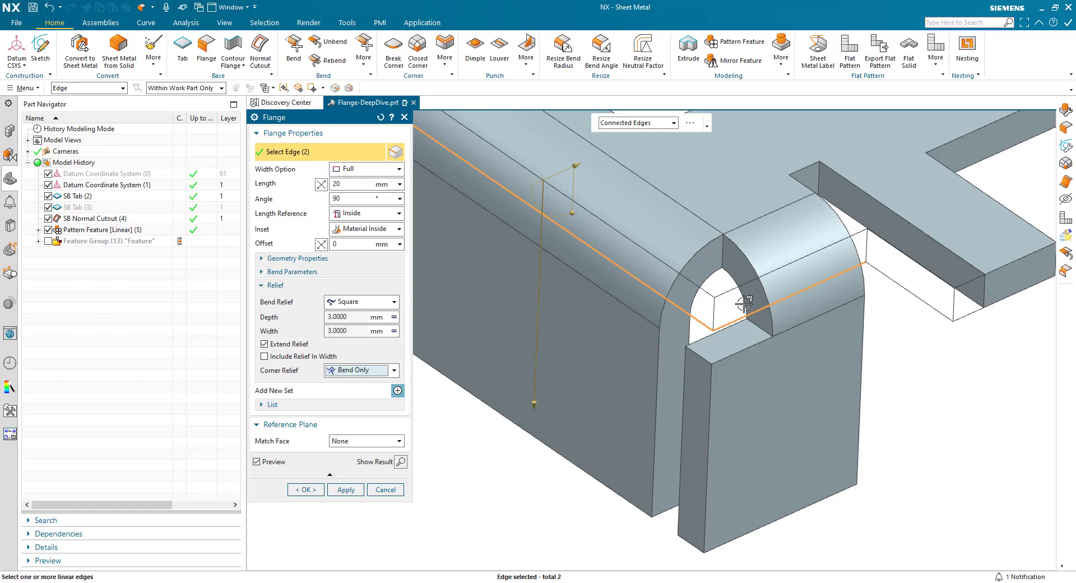
pyautogui.click(379, 370)
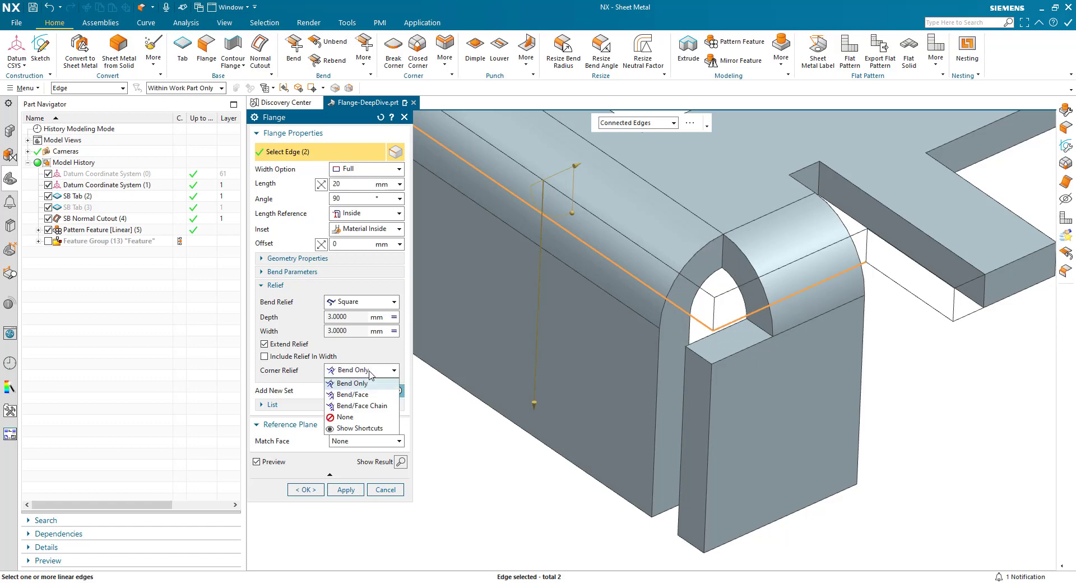
pyautogui.click(352, 395)
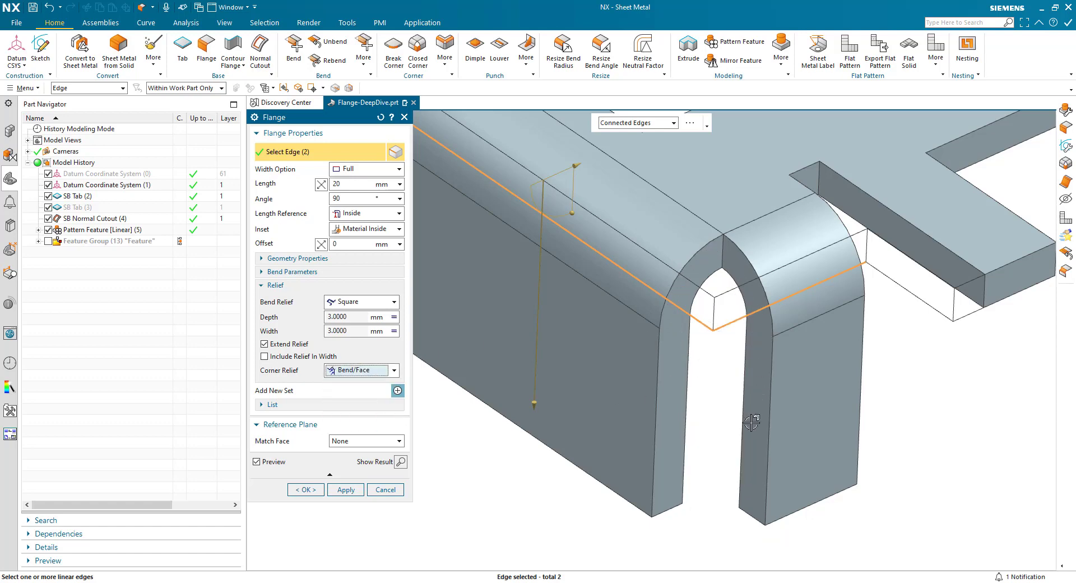
pyautogui.scroll(3, 700, 471)
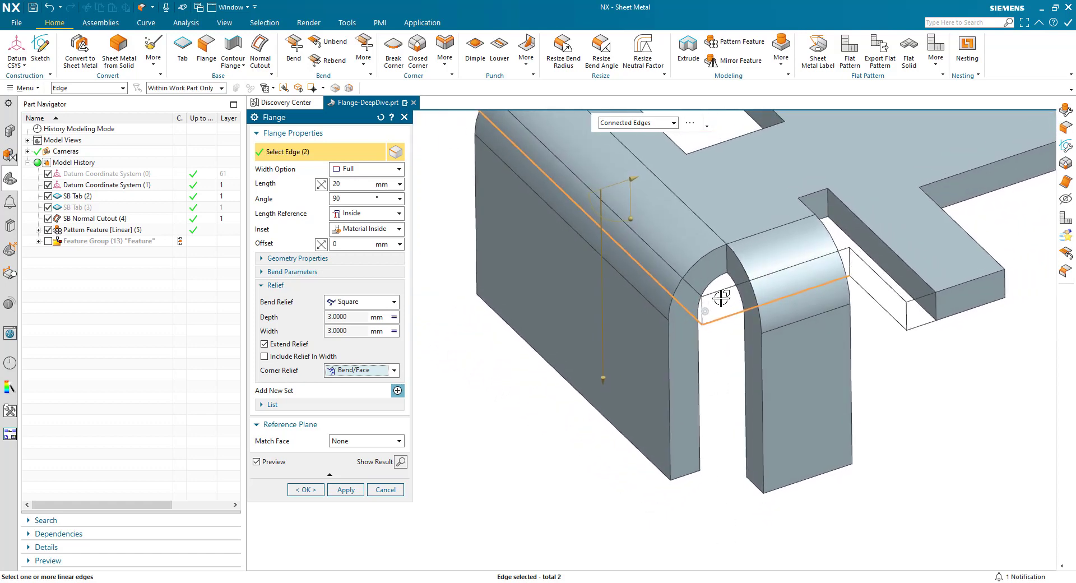
pyautogui.click(359, 371)
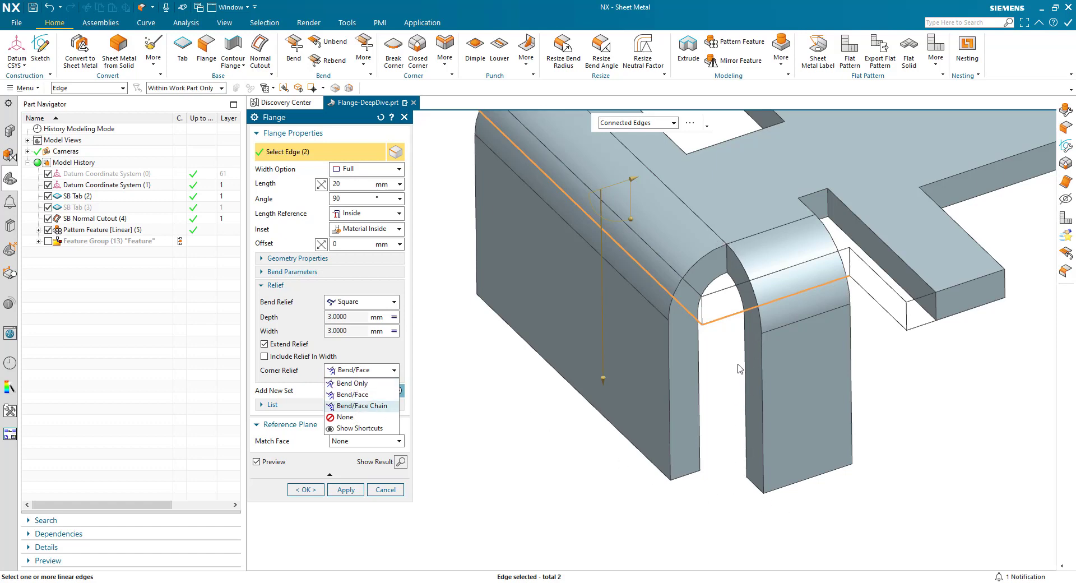
pyautogui.scroll(-3, 740, 368)
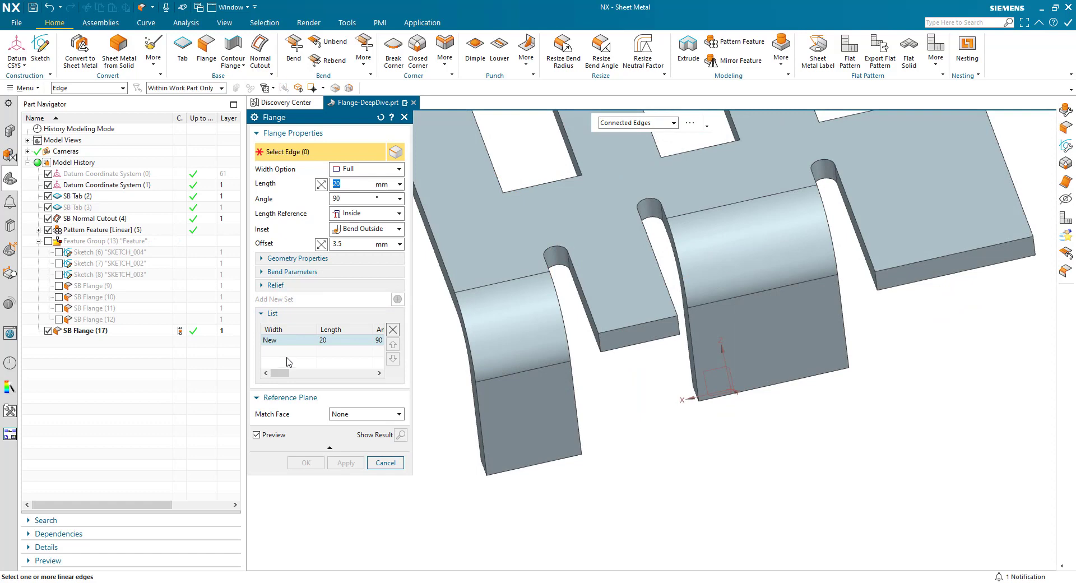
# Create a 20 mm, 90° flange on the tab's front edge
pyautogui.moveTo(412, 381); pyautogui.dragTo(602, 392, button='middle')
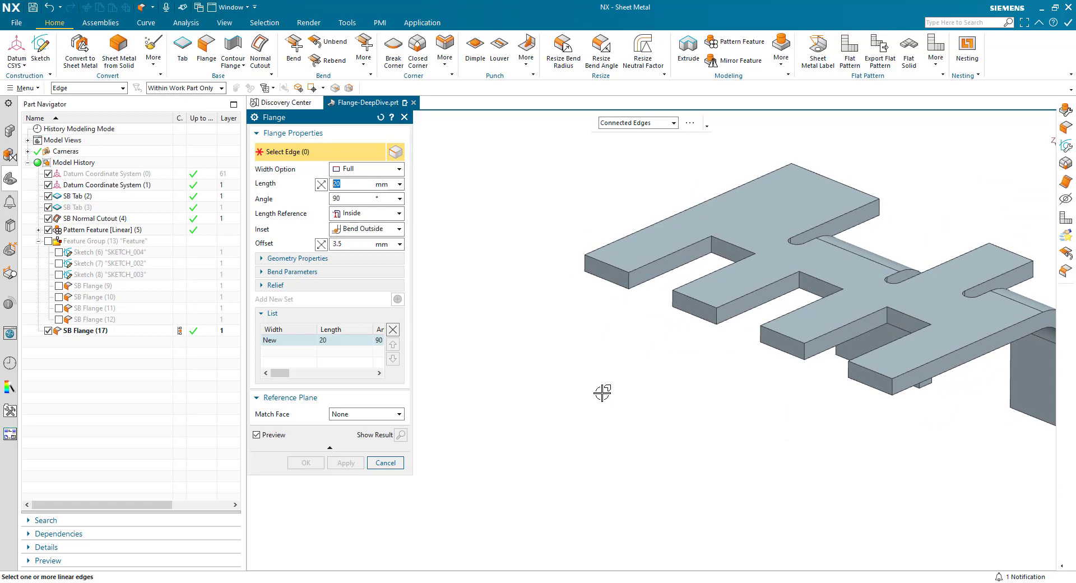
pyautogui.moveTo(603, 392); pyautogui.dragTo(580, 342, button='middle')
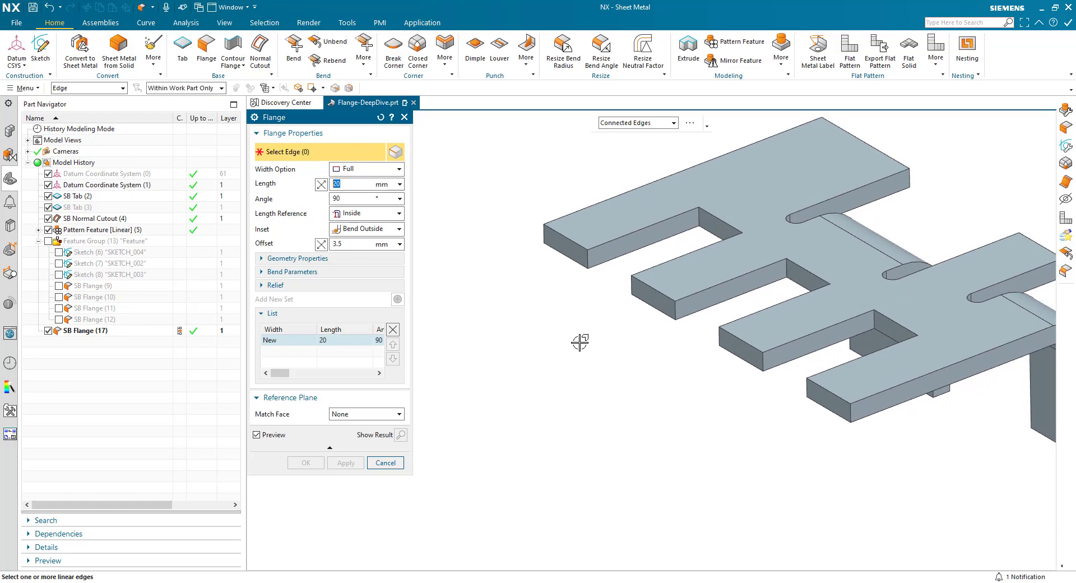
pyautogui.click(564, 257)
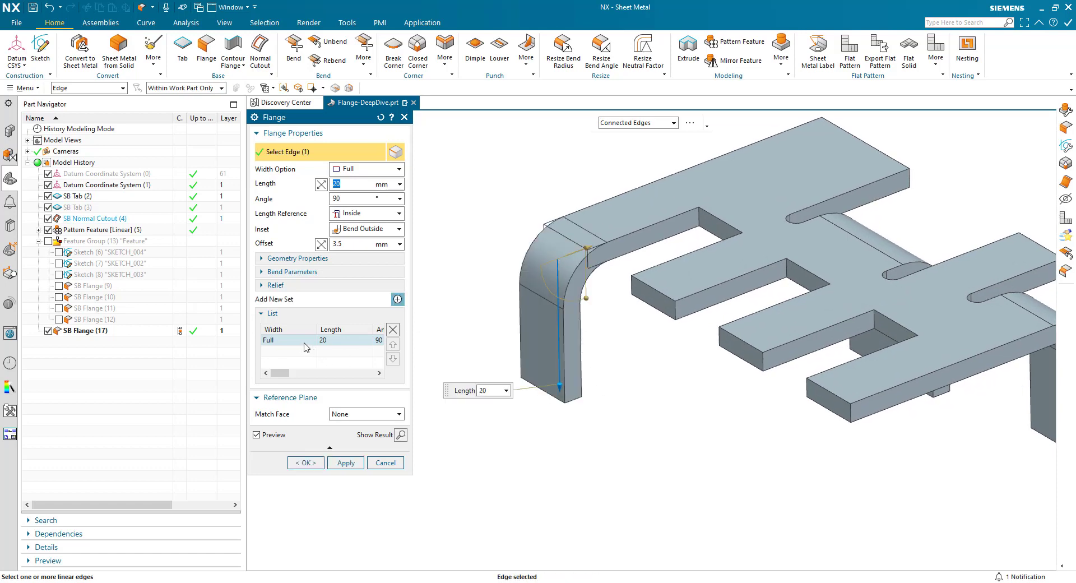
pyautogui.moveTo(273, 376)
pyautogui.mouseDown()
pyautogui.moveTo(300, 364)
pyautogui.moveTo(266, 376)
pyautogui.mouseUp()
pyautogui.click(306, 463)
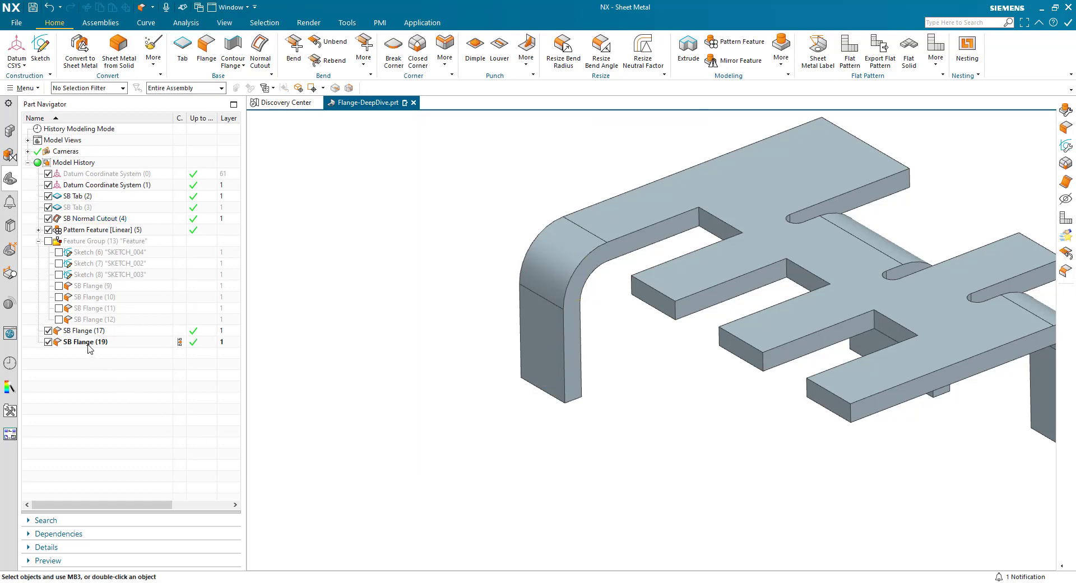
# Edit SB Flange (19) to add a second set on the next tab at 45°
pyautogui.doubleClick(87, 343)
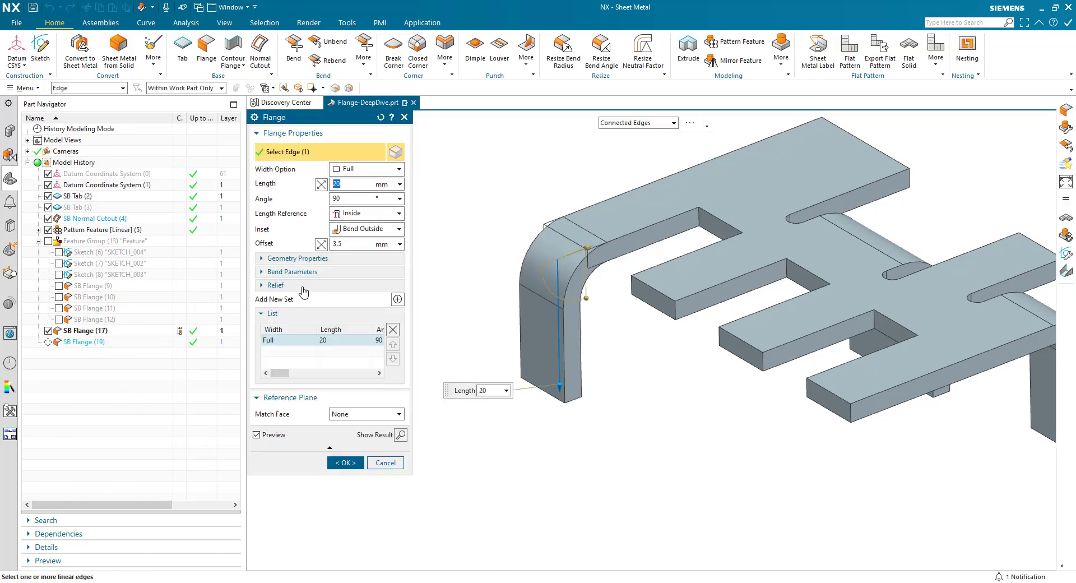
pyautogui.click(397, 299)
pyautogui.click(656, 311)
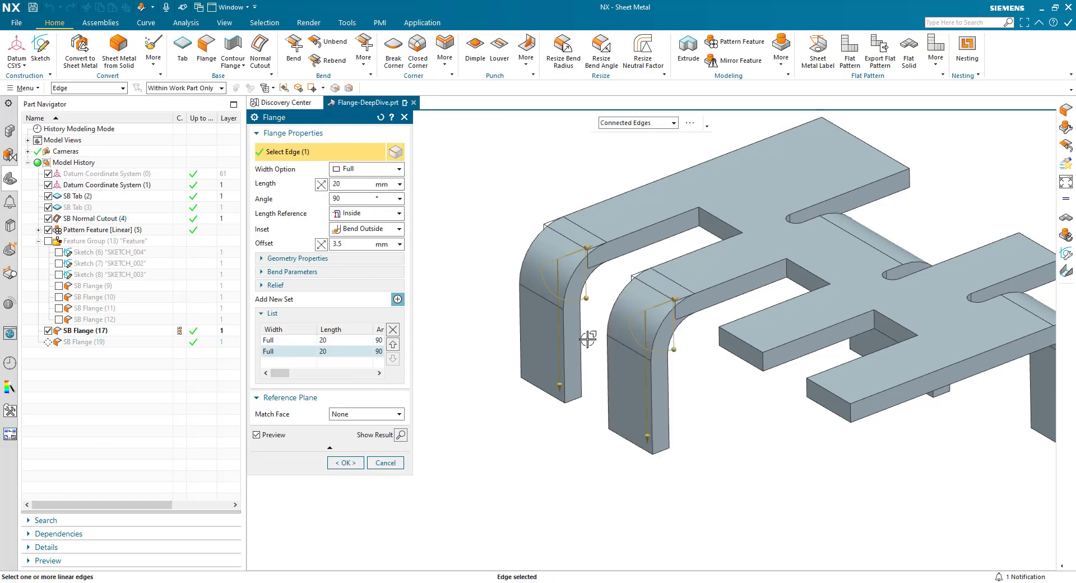
pyautogui.click(335, 199)
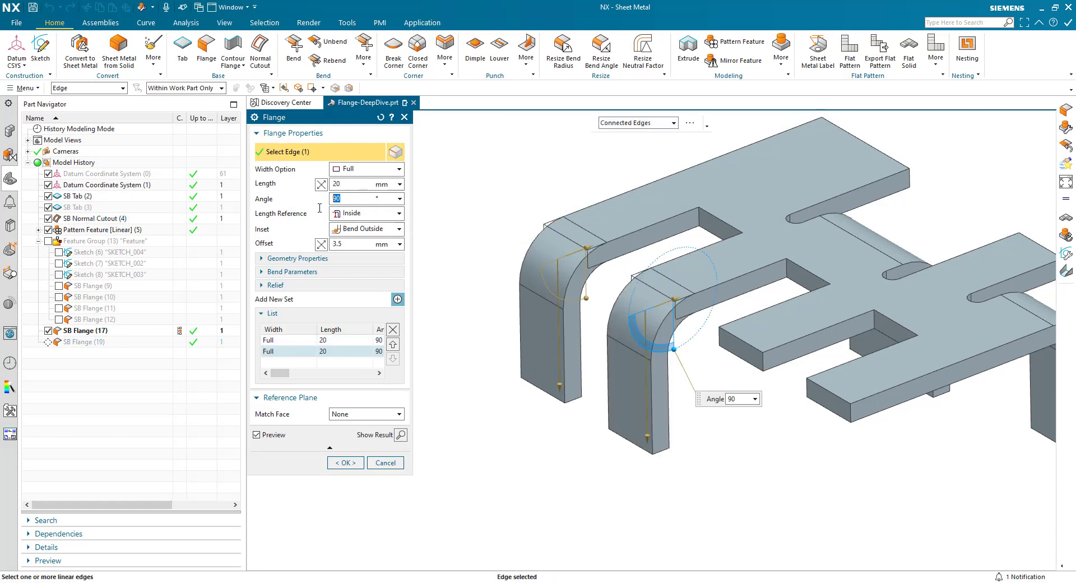
pyautogui.press('Return')
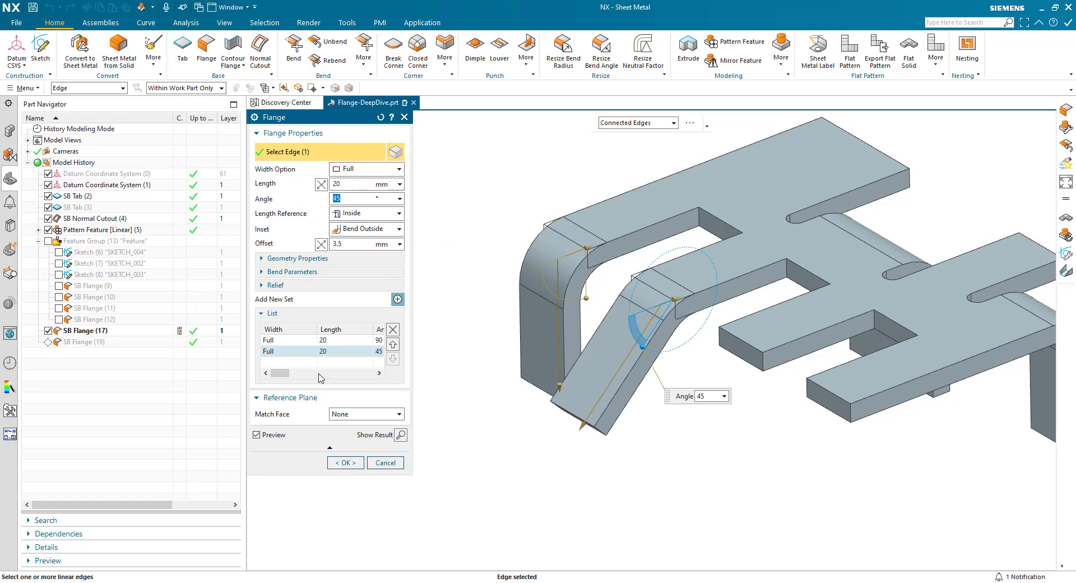
# Add a third set, 10 mm long at 45°, and finish the three-set flange
pyautogui.click(397, 299)
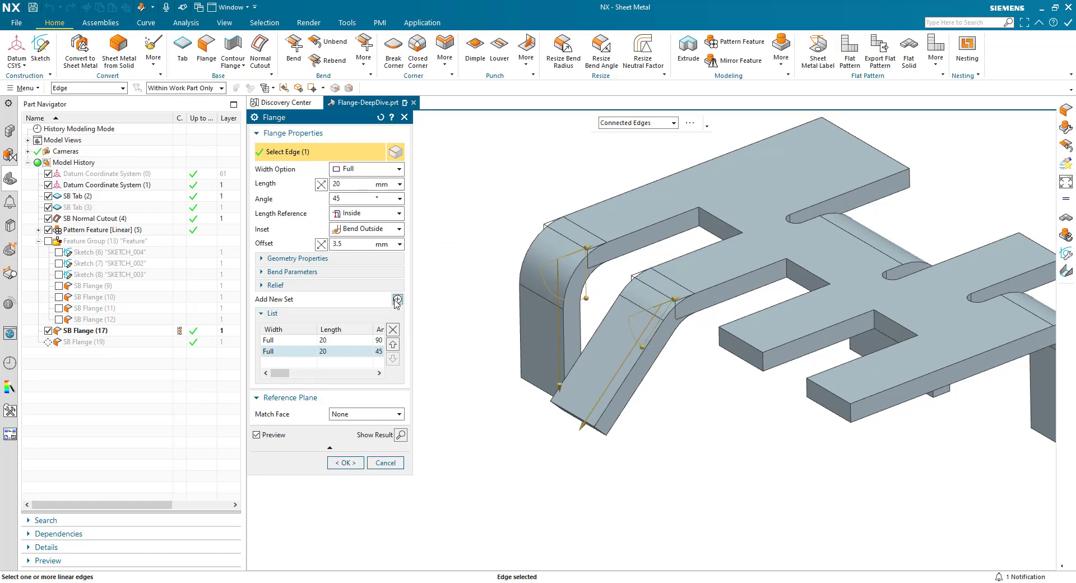
pyautogui.click(734, 351)
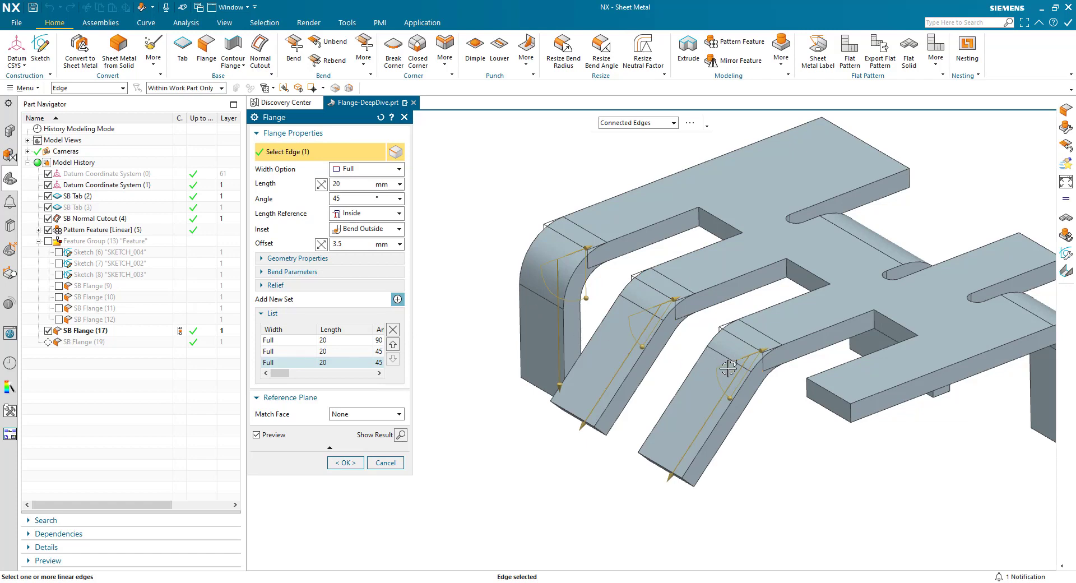
pyautogui.keyDown('shift'); pyautogui.click(745, 356); pyautogui.keyUp('shift')
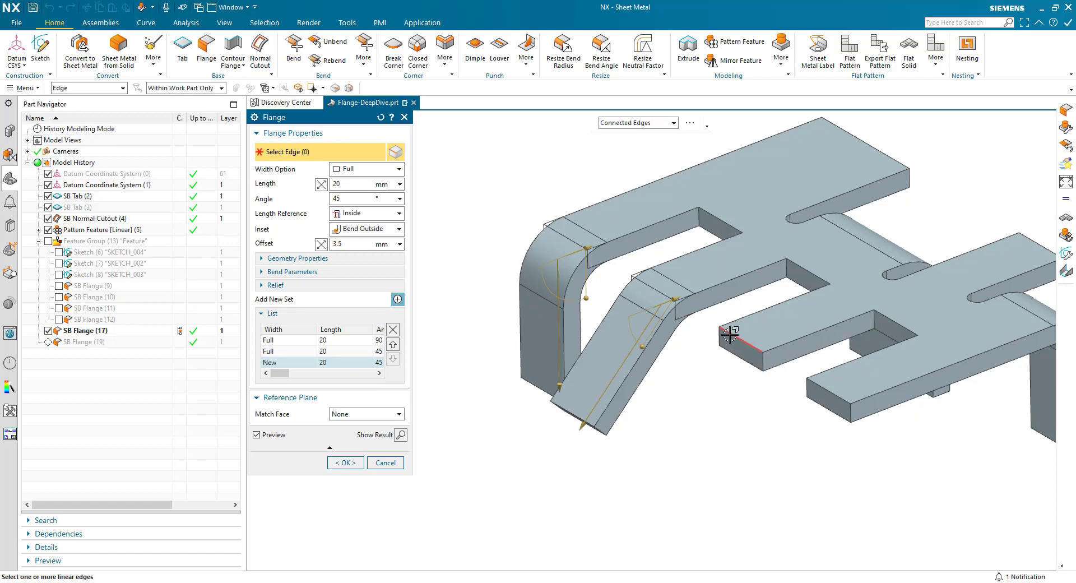
pyautogui.click(741, 348)
pyautogui.moveTo(655, 461); pyautogui.dragTo(432, 384, button='middle')
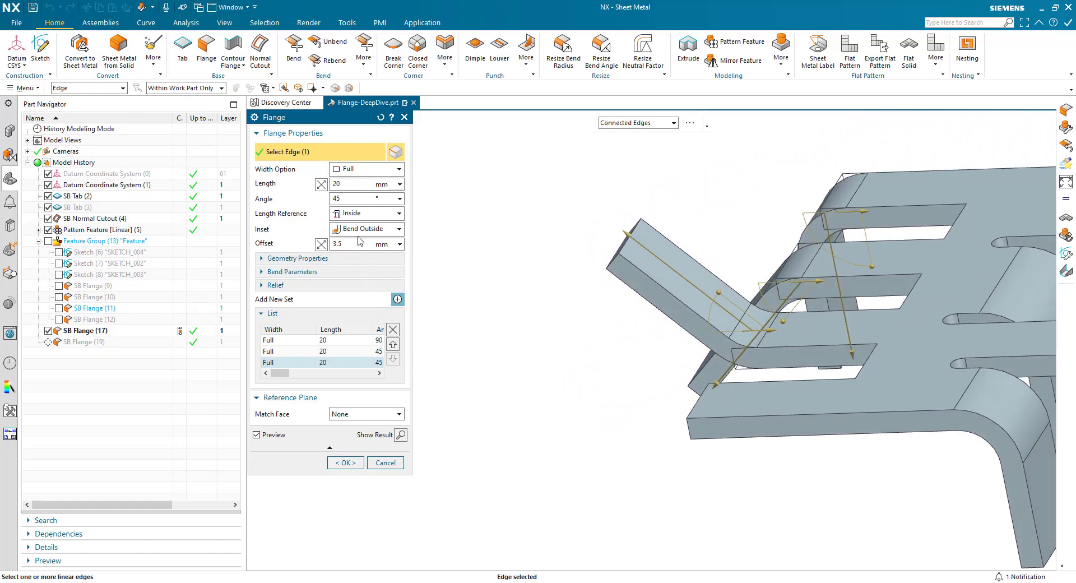
pyautogui.click(348, 185)
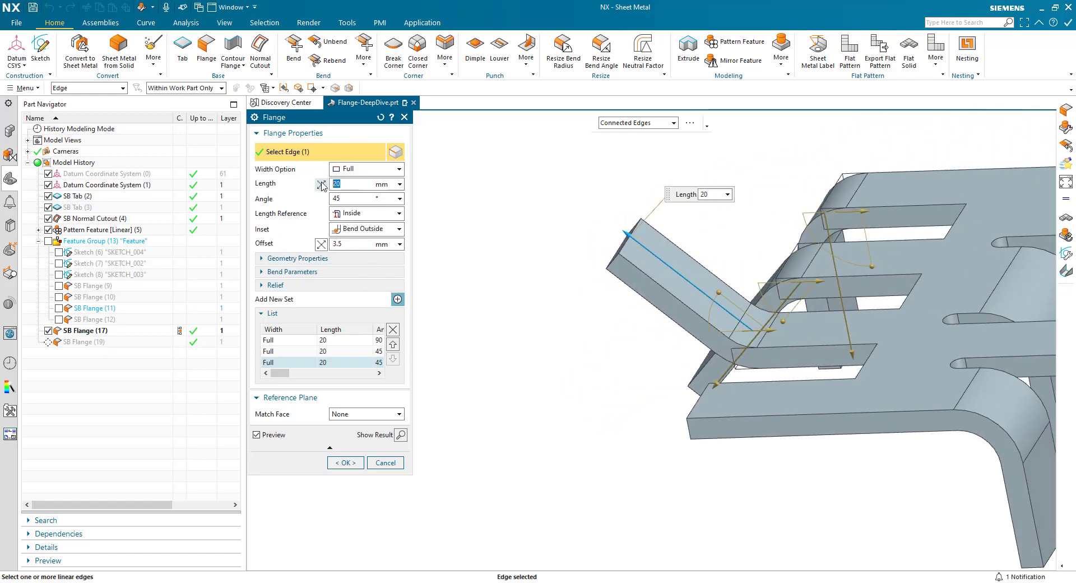
pyautogui.press('Return')
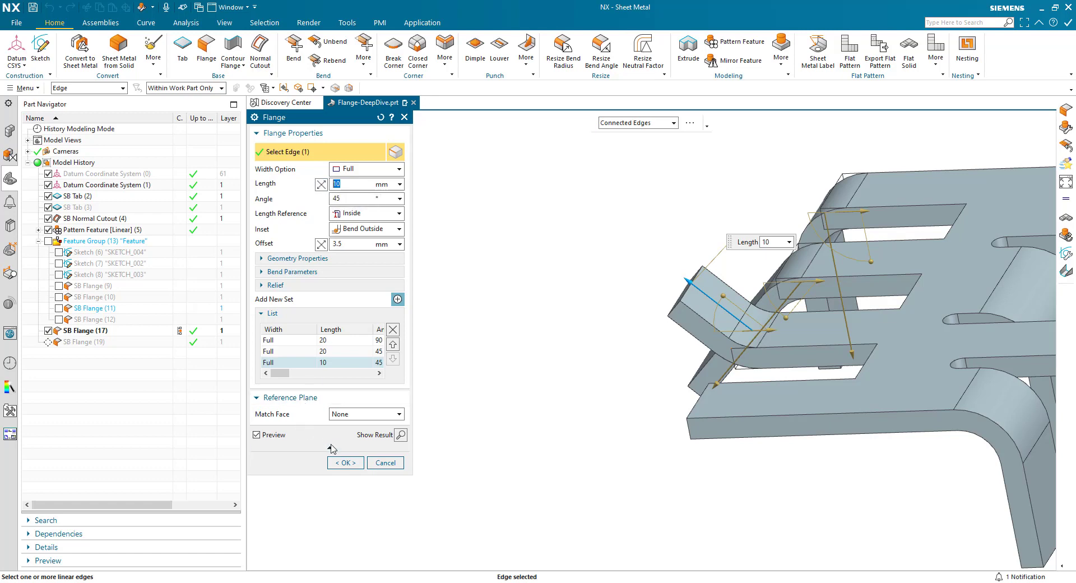
pyautogui.click(345, 462)
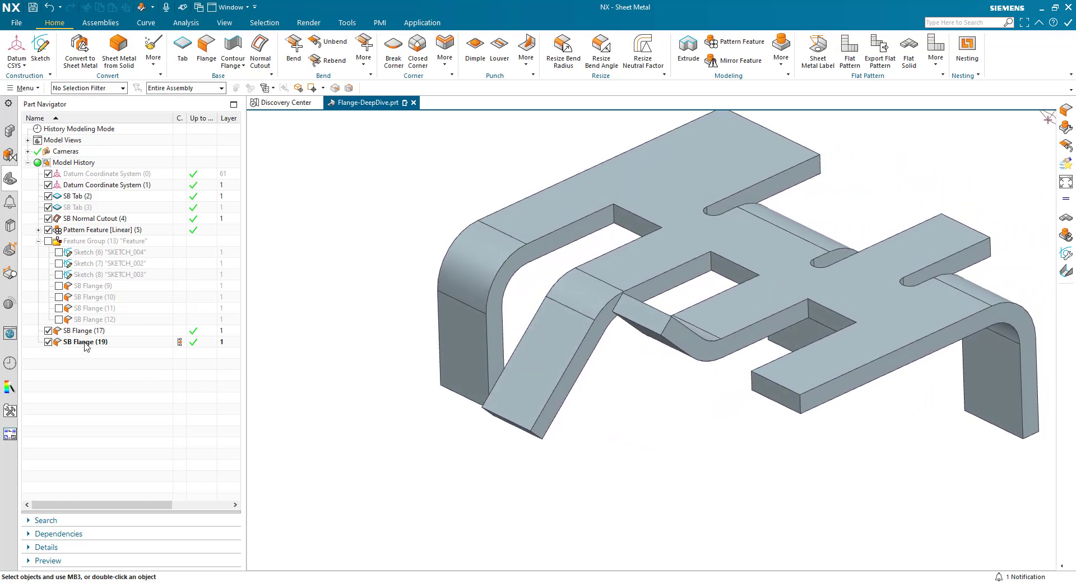
# Start a new flange on the tab's end edge
pyautogui.click(206, 49)
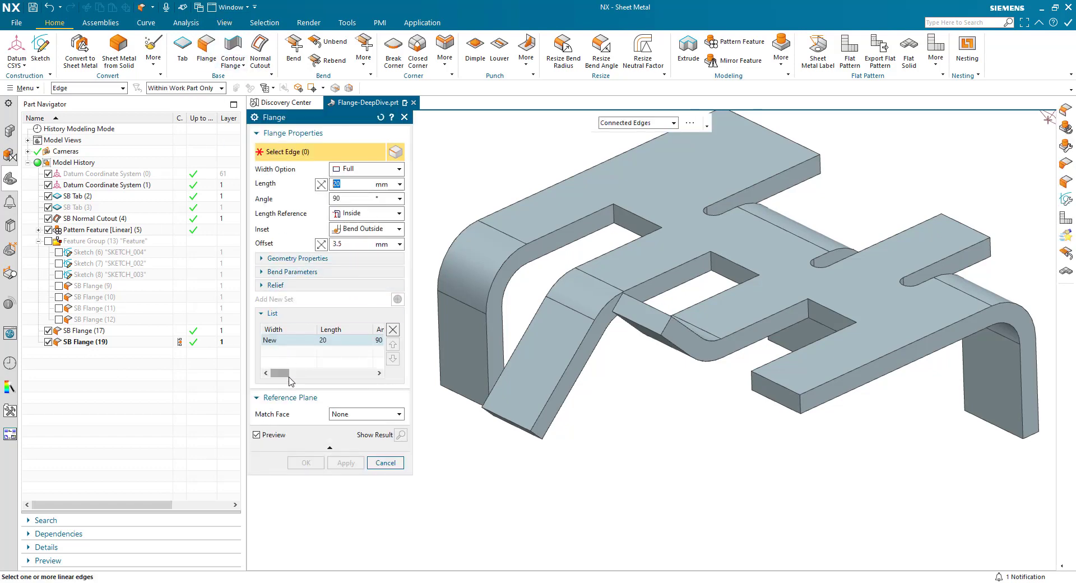
pyautogui.scroll(-4, 456, 420)
pyautogui.moveTo(537, 424); pyautogui.dragTo(709, 309, button='middle')
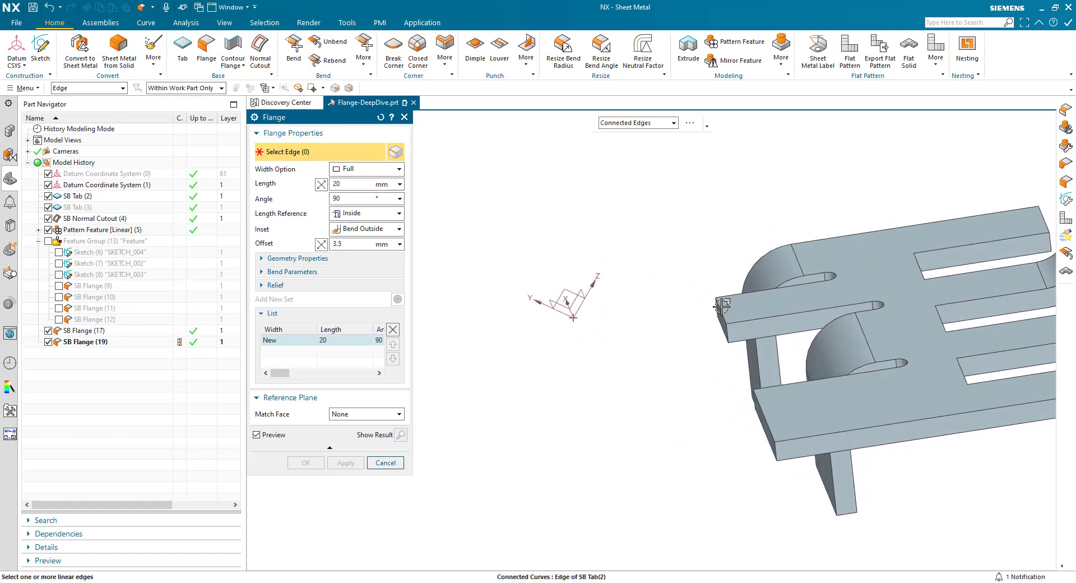
pyautogui.click(712, 311)
pyautogui.moveTo(660, 336); pyautogui.dragTo(675, 284, button='middle')
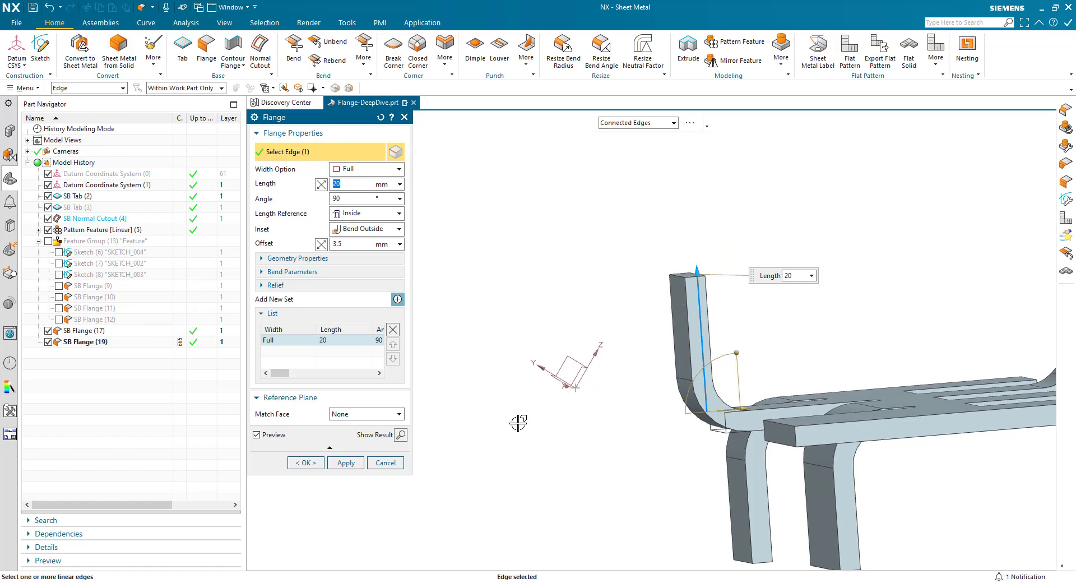
pyautogui.moveTo(535, 427)
pyautogui.mouseDown(button='middle')
pyautogui.moveTo(547, 412)
pyautogui.moveTo(502, 435)
pyautogui.mouseUp(button='middle')
# Match the flange Until Selected to the datum XZ plane, attempt it, and dismiss the error
pyautogui.click(363, 414)
pyautogui.click(362, 436)
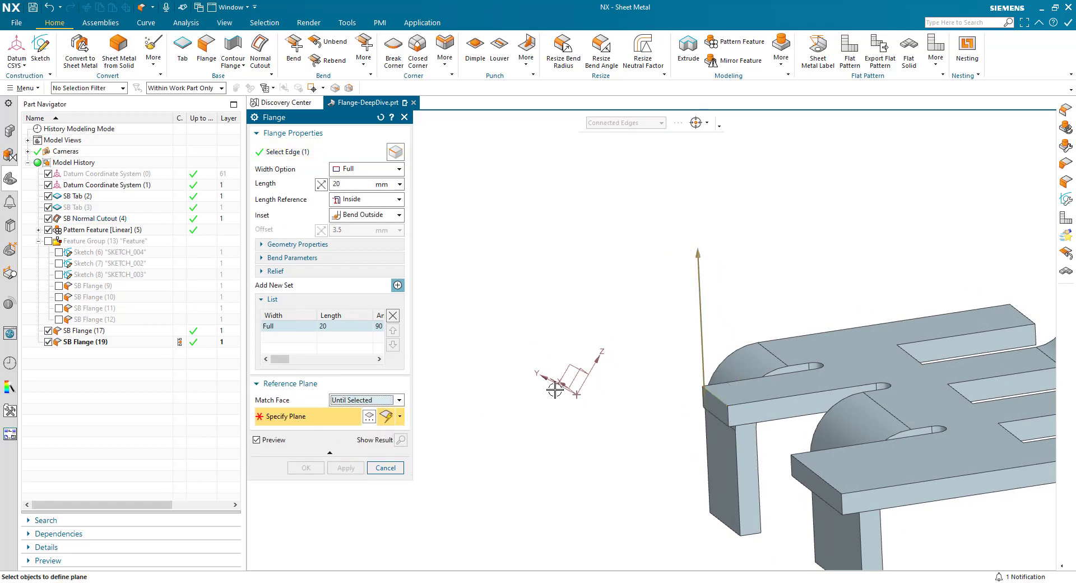
pyautogui.click(575, 377)
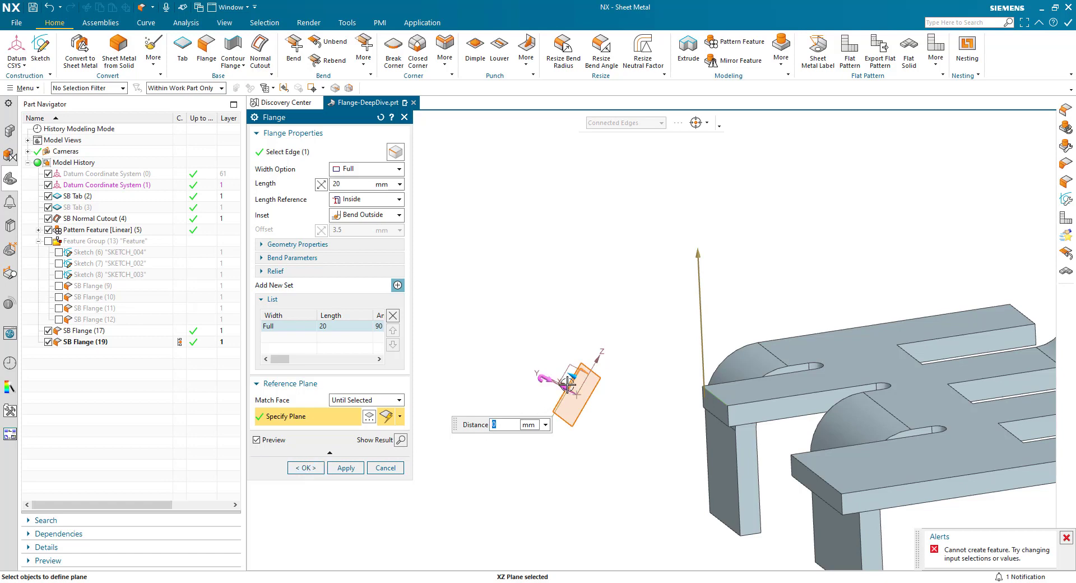
pyautogui.click(306, 469)
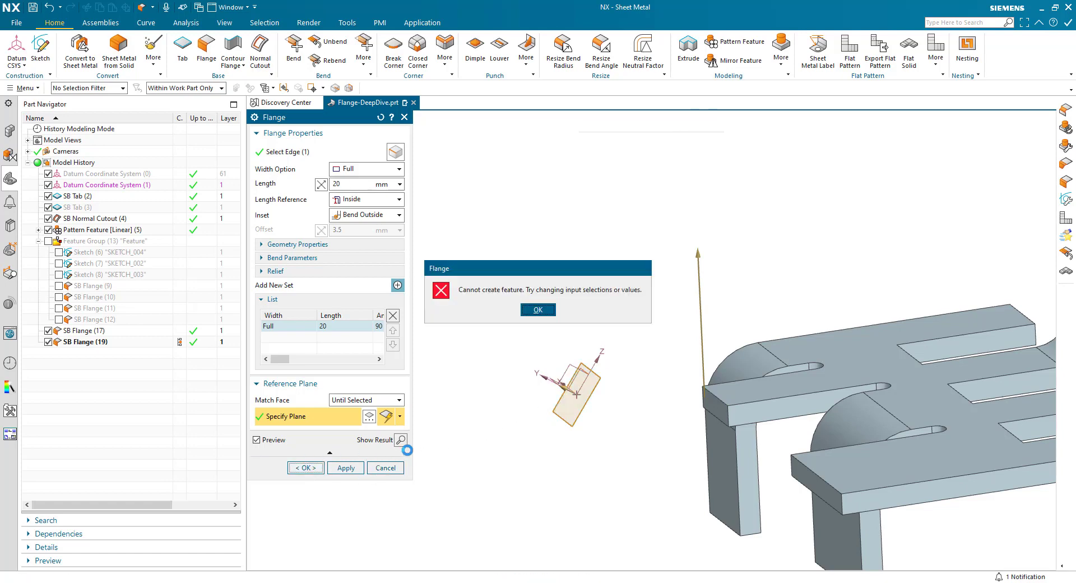
pyautogui.click(538, 309)
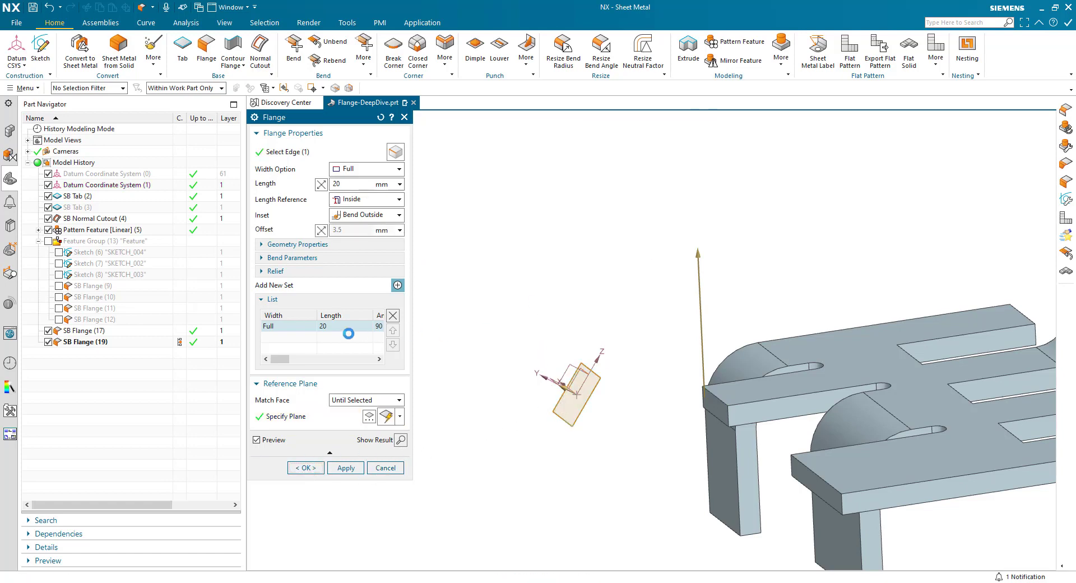
# Reset the dialog, preview a base-edge flange matched to the XZ datum plane, then cancel and fit the view
pyautogui.click(380, 120)
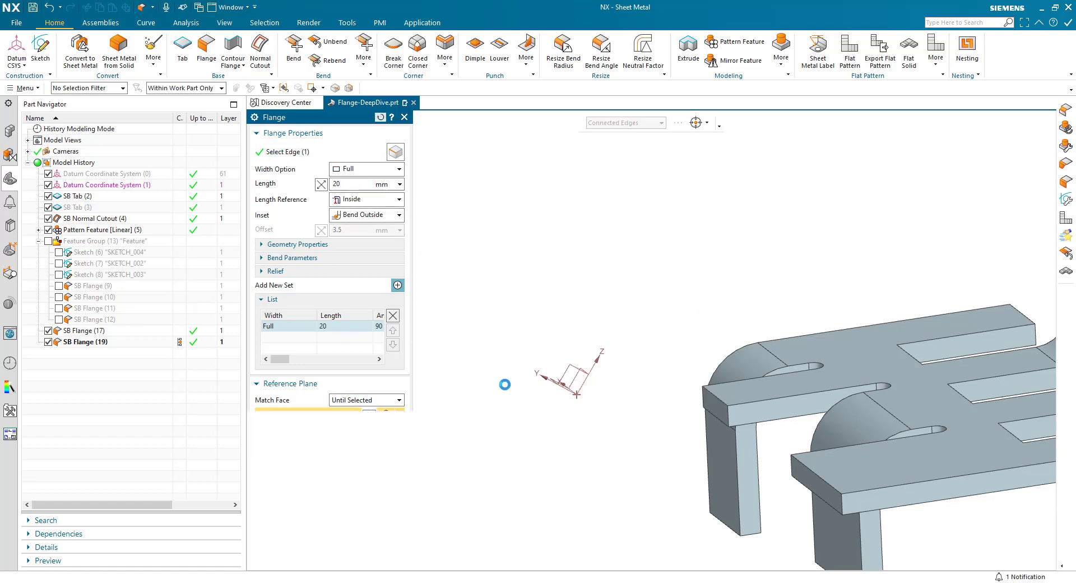
pyautogui.click(711, 390)
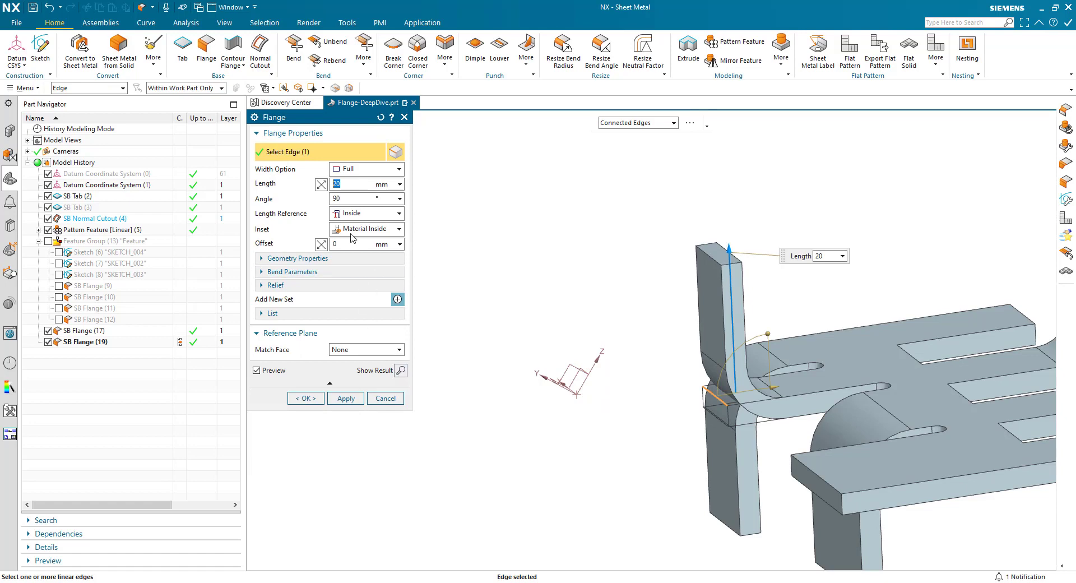
pyautogui.click(350, 350)
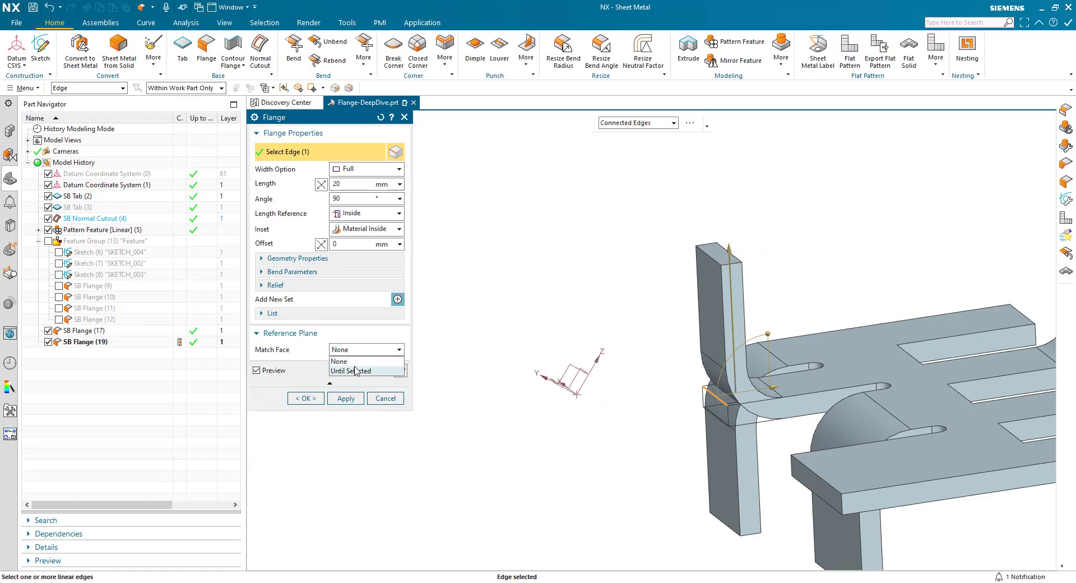
pyautogui.click(355, 370)
pyautogui.click(574, 376)
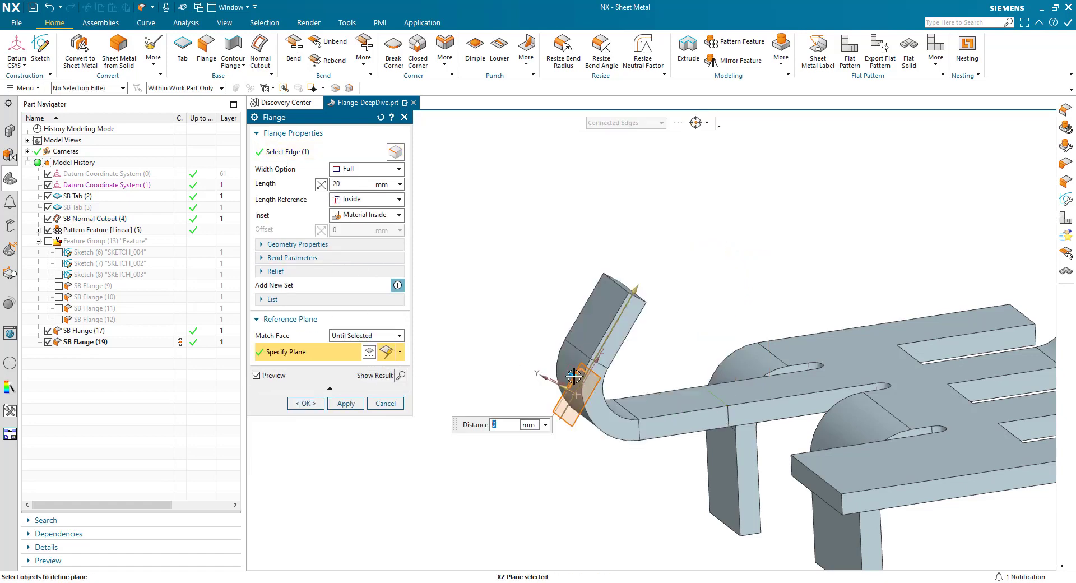
pyautogui.moveTo(573, 376); pyautogui.dragTo(578, 421, button='middle')
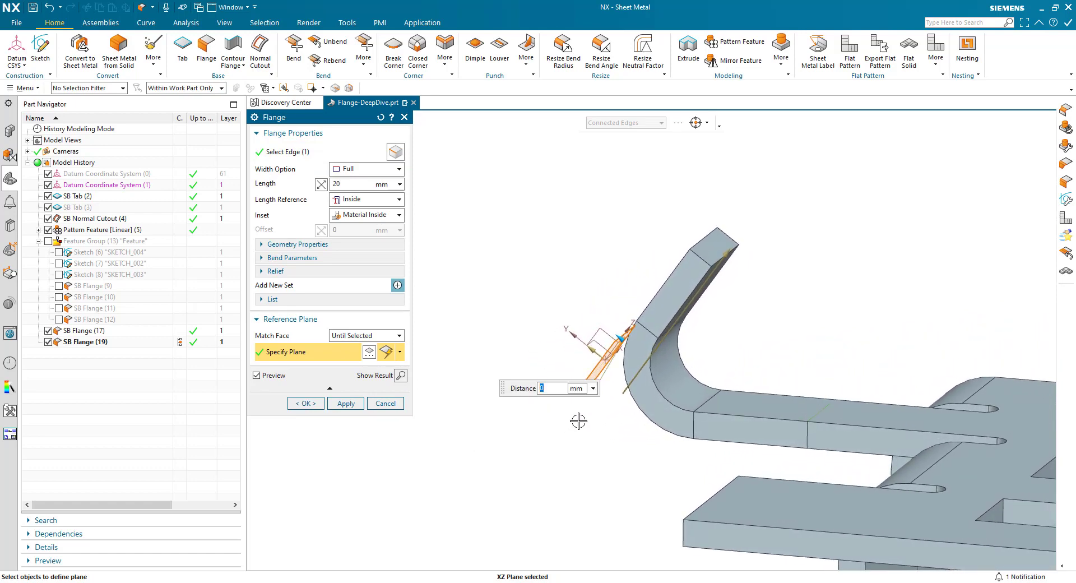
pyautogui.moveTo(579, 420); pyautogui.dragTo(559, 409, button='middle')
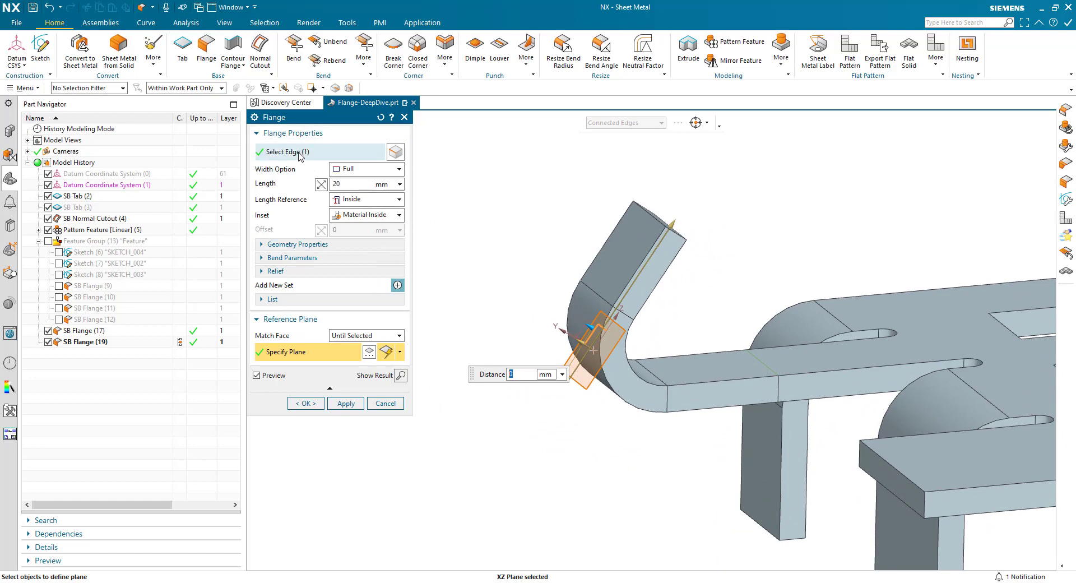
pyautogui.click(379, 404)
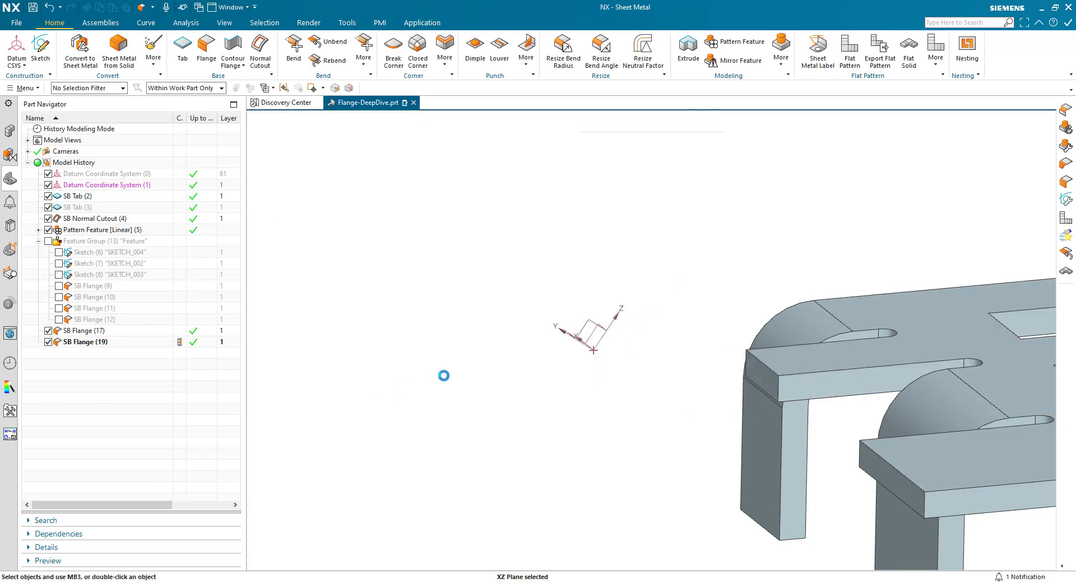
pyautogui.hotkey('ctrl', 'f')
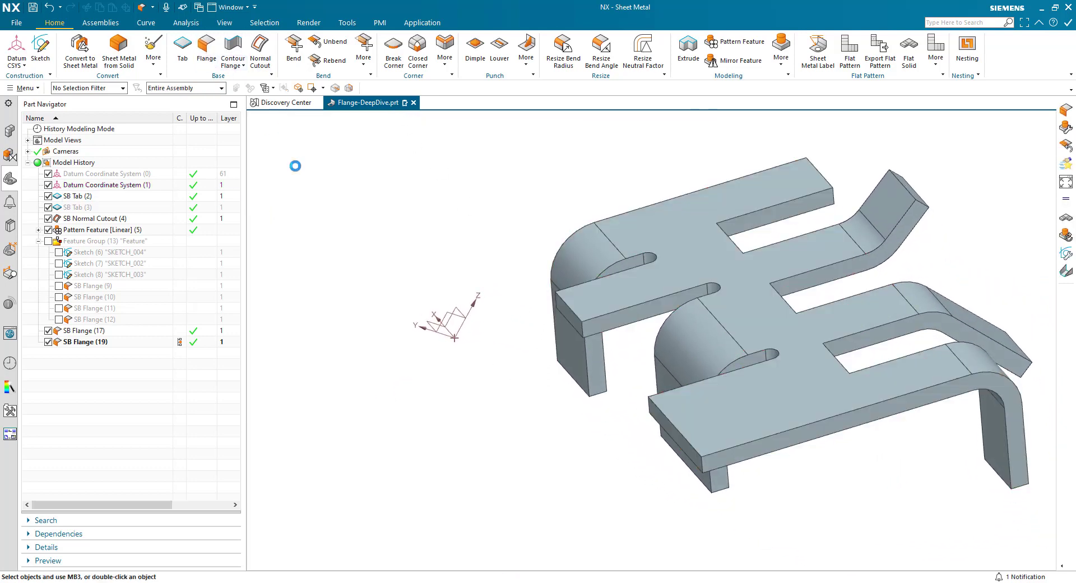
# Select two edges for a flange and preview a 10 mm width centred on each
pyautogui.click(569, 306)
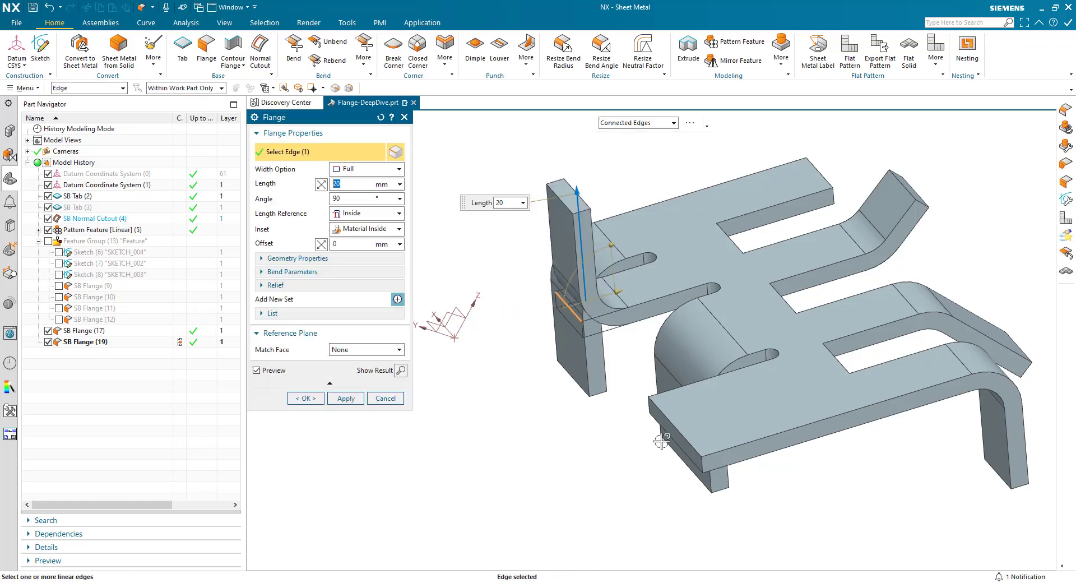
pyautogui.click(677, 424)
pyautogui.scroll(3, 548, 427)
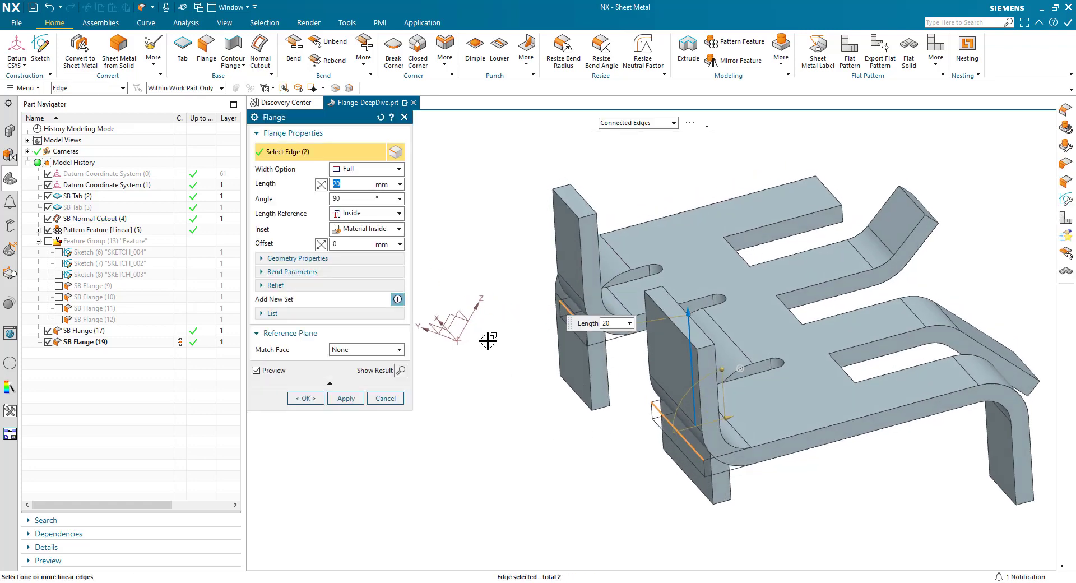
pyautogui.click(394, 170)
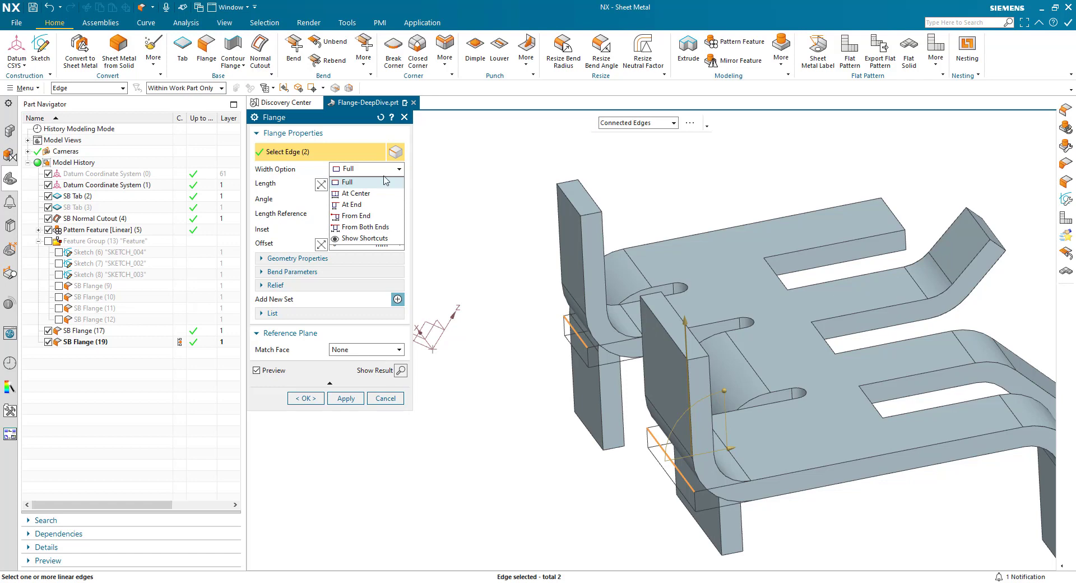
pyautogui.click(377, 194)
pyautogui.moveTo(504, 361); pyautogui.dragTo(503, 372, button='middle')
# Try the At End width option with a start point, then revert to Full width
pyautogui.click(398, 170)
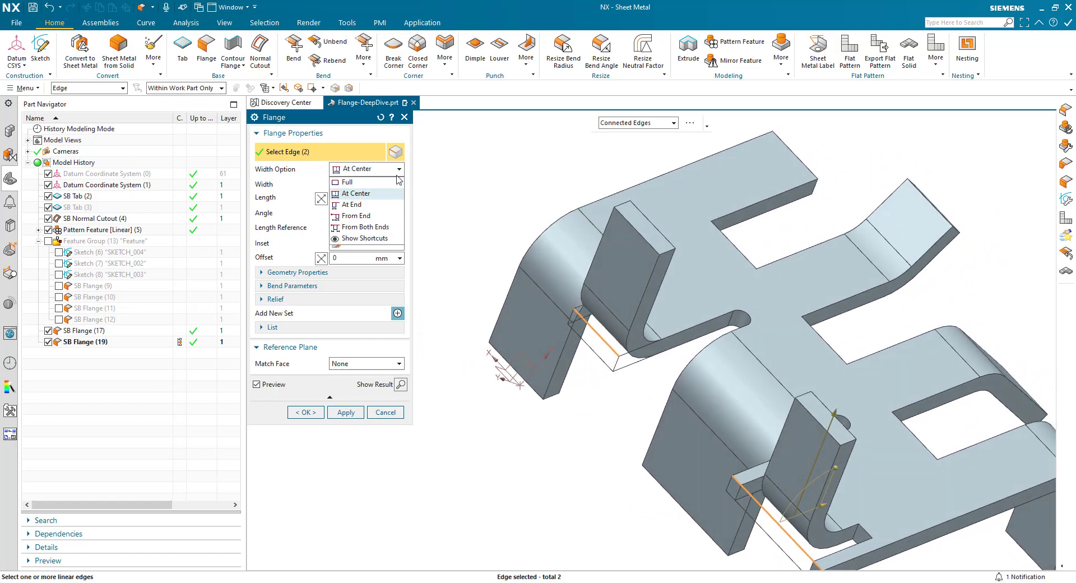
pyautogui.click(387, 205)
pyautogui.moveTo(415, 258); pyautogui.dragTo(560, 329, button='middle')
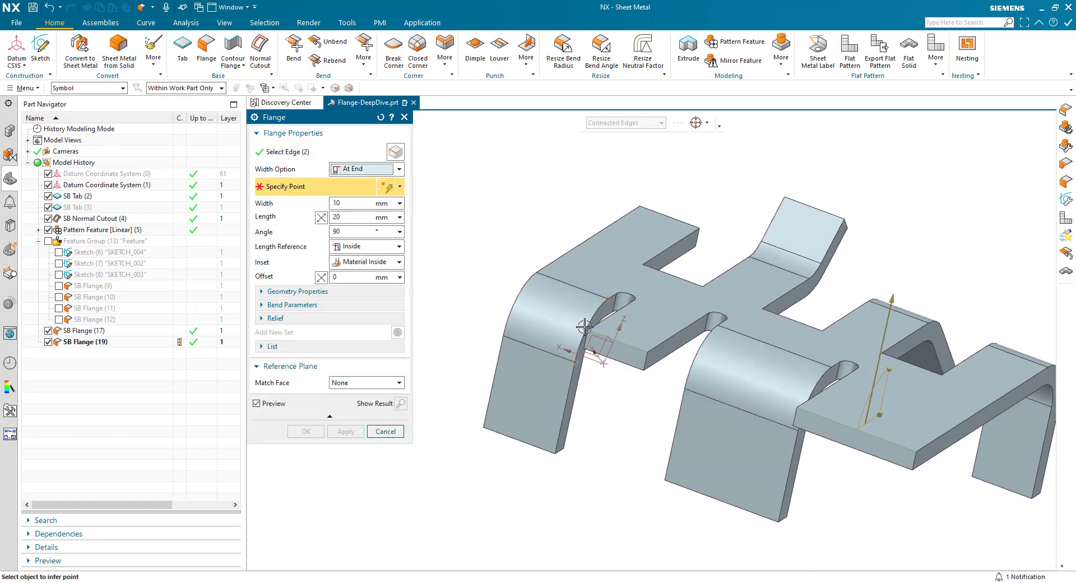
pyautogui.click(586, 328)
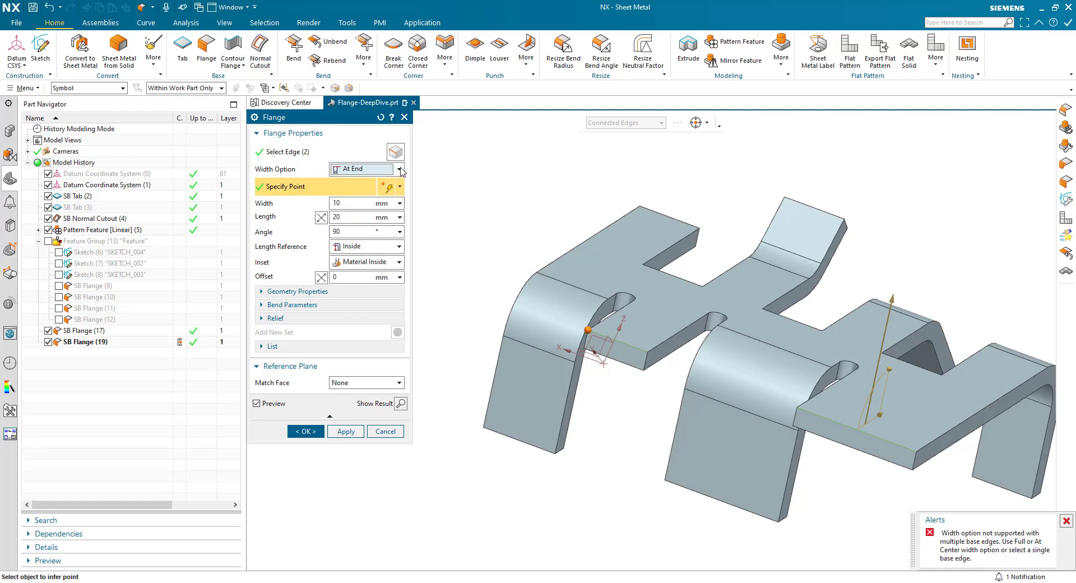
pyautogui.click(400, 168)
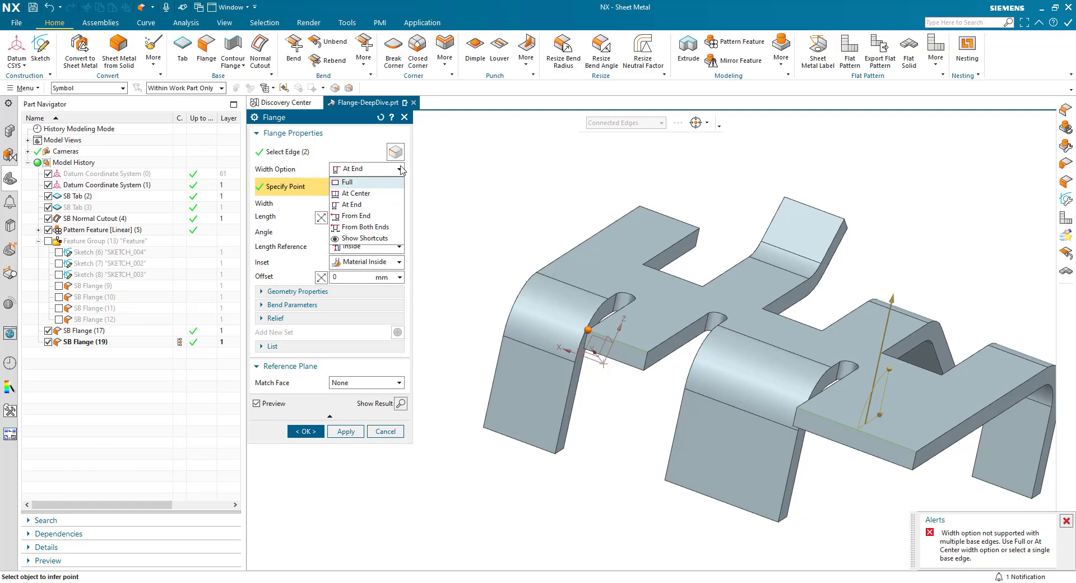
pyautogui.click(400, 169)
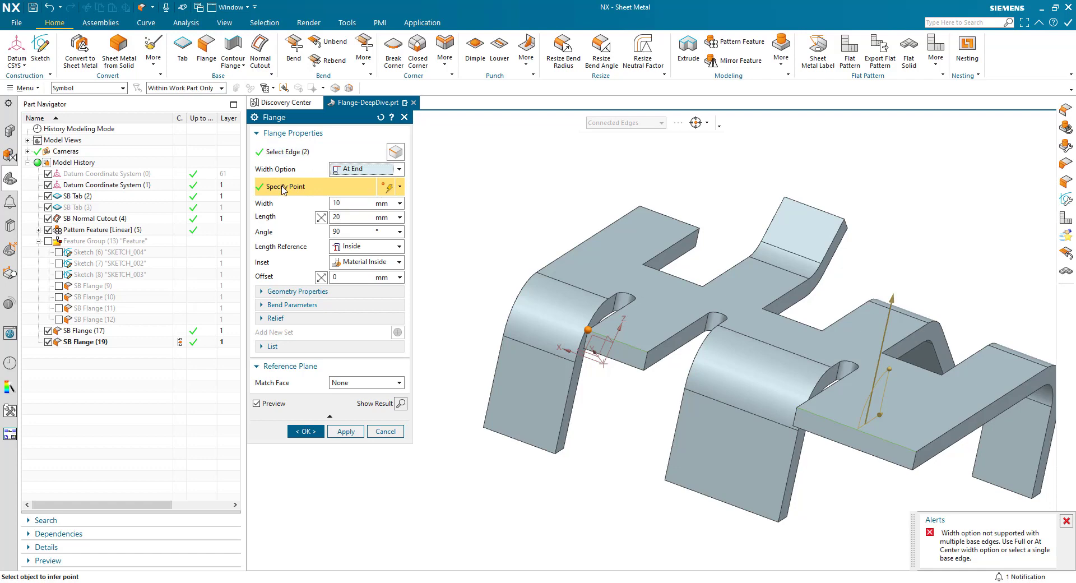
pyautogui.click(389, 169)
pyautogui.click(388, 179)
# Centre the two flanges on their edges with a 5 mm width
pyautogui.click(396, 171)
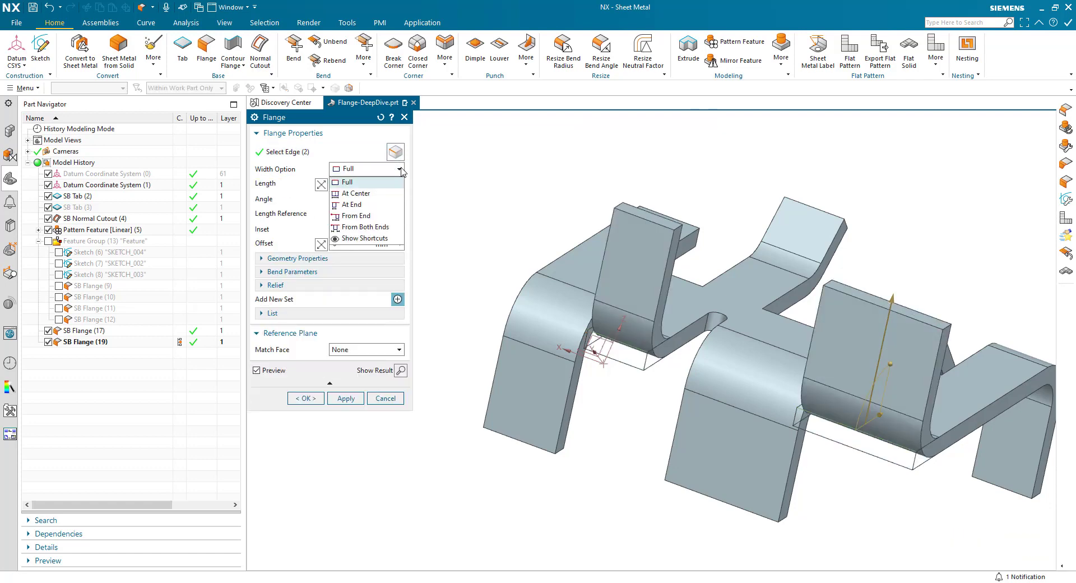
pyautogui.click(381, 193)
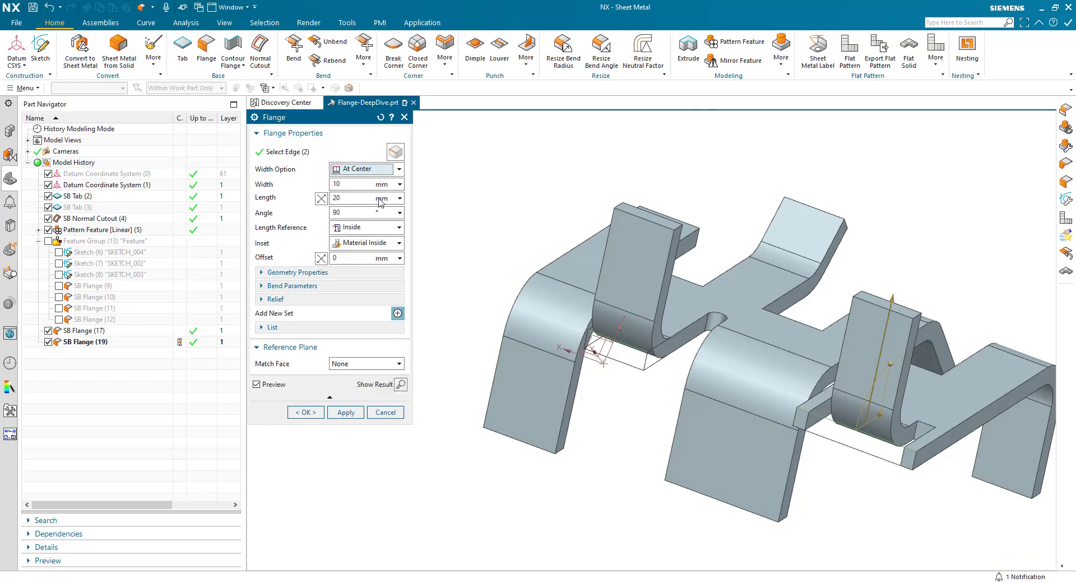
pyautogui.doubleClick(336, 184)
pyautogui.press('Return')
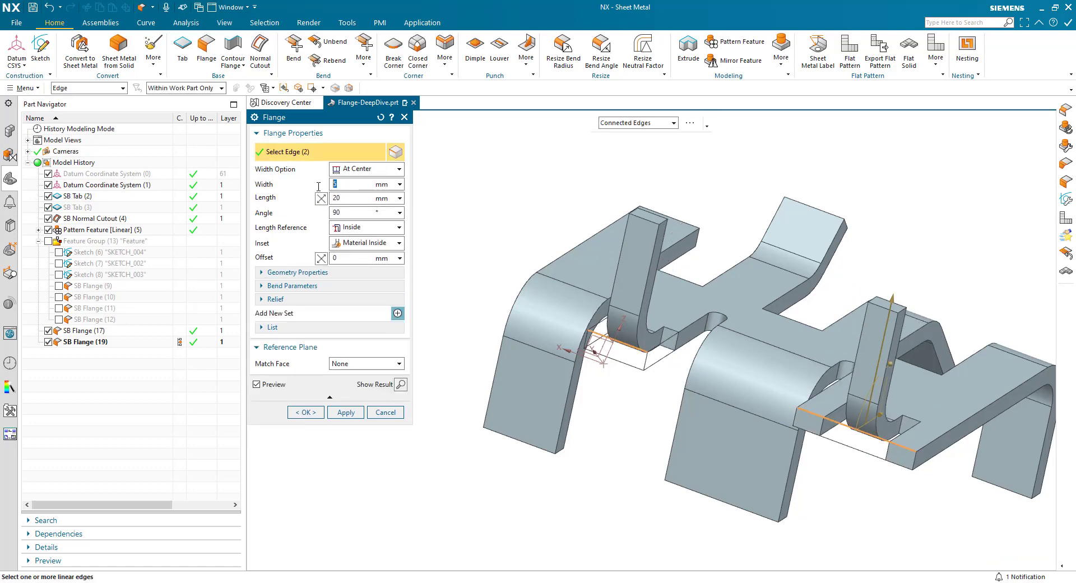
pyautogui.moveTo(594, 359); pyautogui.dragTo(635, 341, button='middle')
# Set the bend relief to Round and fit the whole part in view
pyautogui.scroll(5, 635, 341)
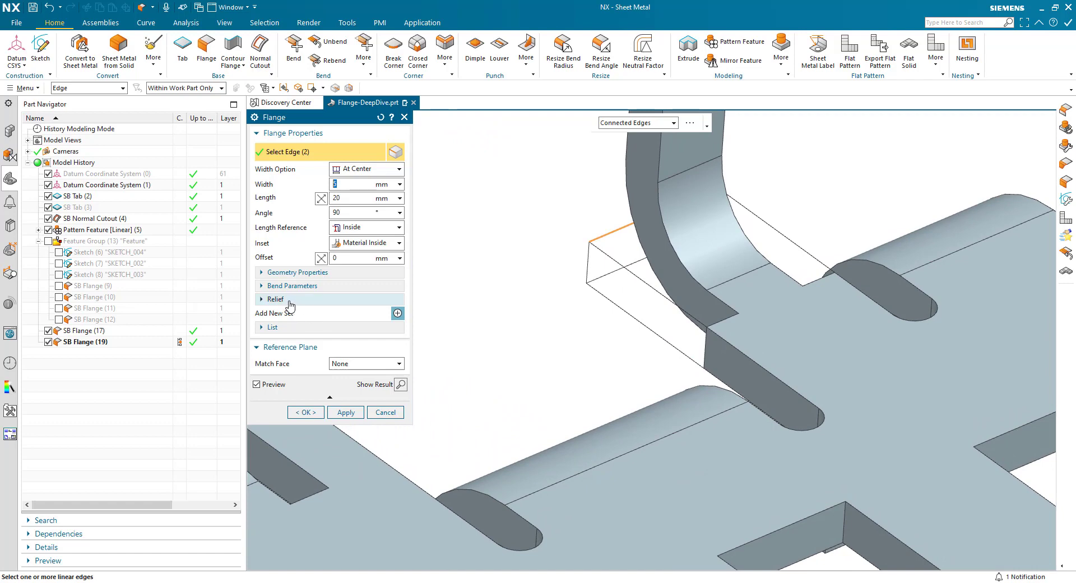
pyautogui.scroll(4, 689, 325)
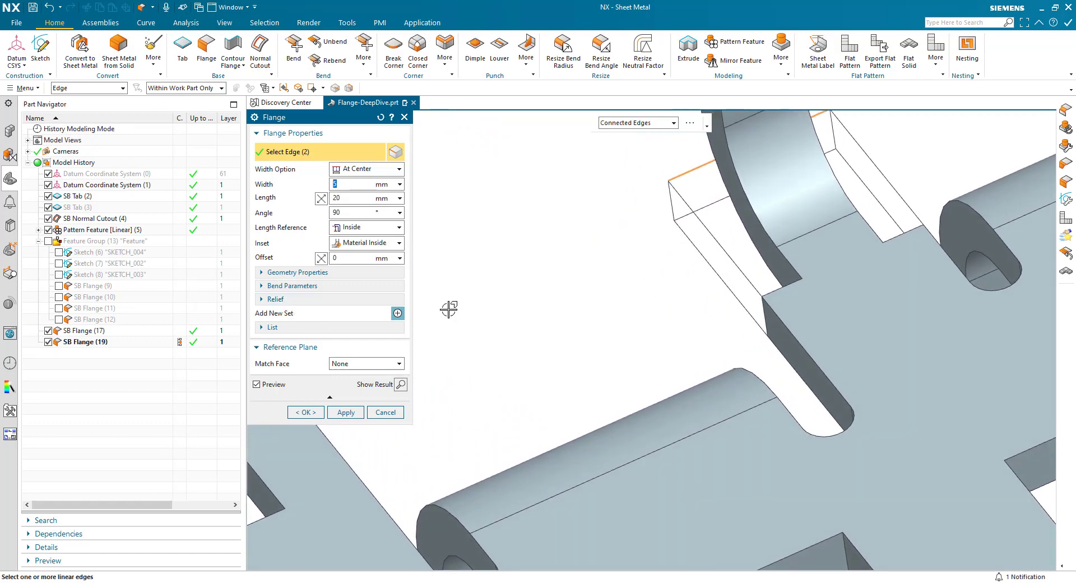
pyautogui.click(275, 299)
pyautogui.click(361, 316)
pyautogui.click(347, 340)
pyautogui.moveTo(541, 269); pyautogui.dragTo(645, 289, button='middle')
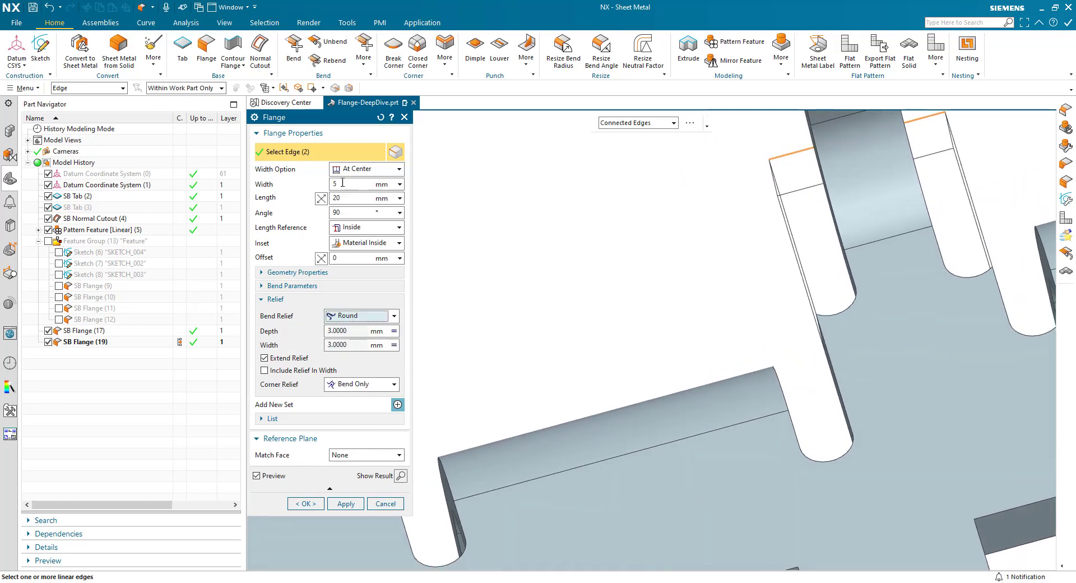
pyautogui.press('Home')
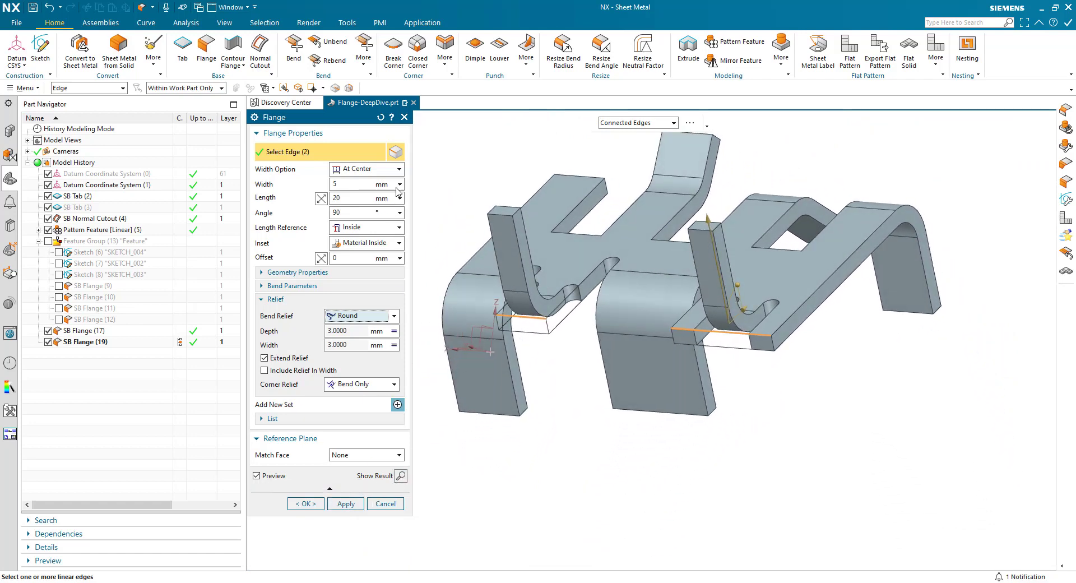
# Reset the Flange dialog to defaults and orbit to view the part's underside
pyautogui.click(380, 119)
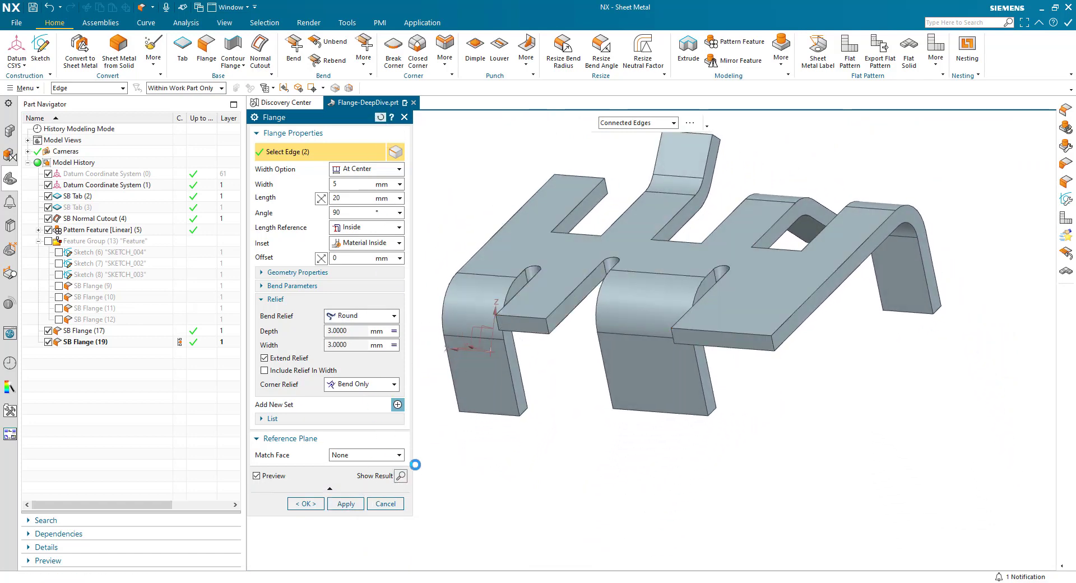
pyautogui.moveTo(664, 316); pyautogui.dragTo(668, 342, button='middle')
pyautogui.moveTo(484, 471); pyautogui.dragTo(471, 444, button='middle')
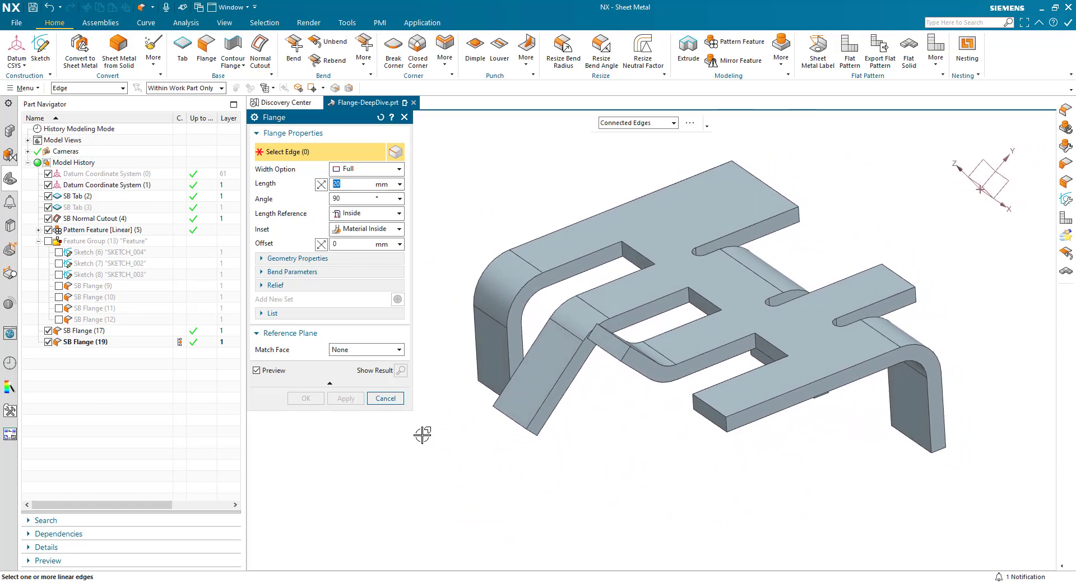